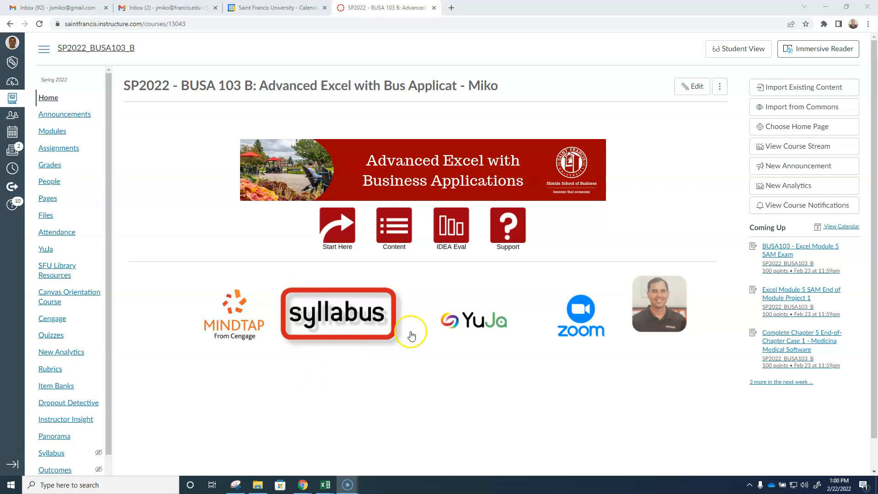
# Open the course content modules and change the due day in the Module 6/Chapter 6 title to Monday.
pyautogui.click(390, 232)
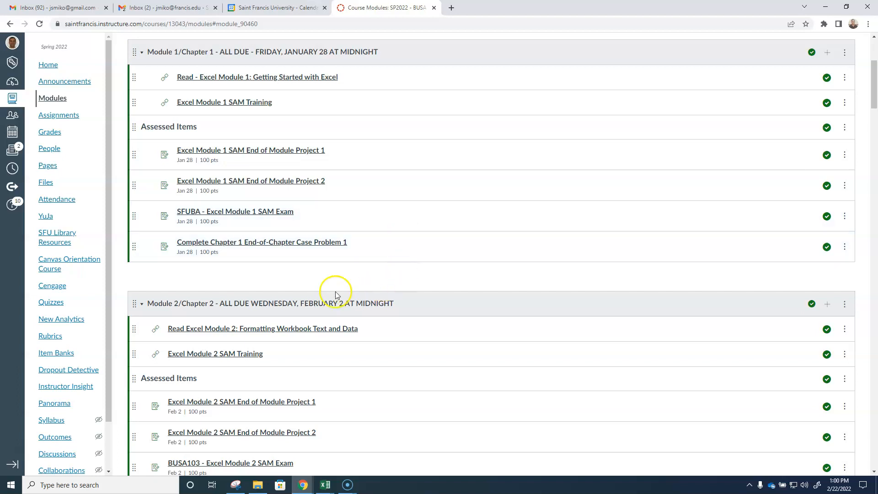
pyautogui.scroll(-6, 336, 292)
pyautogui.scroll(-14, 339, 295)
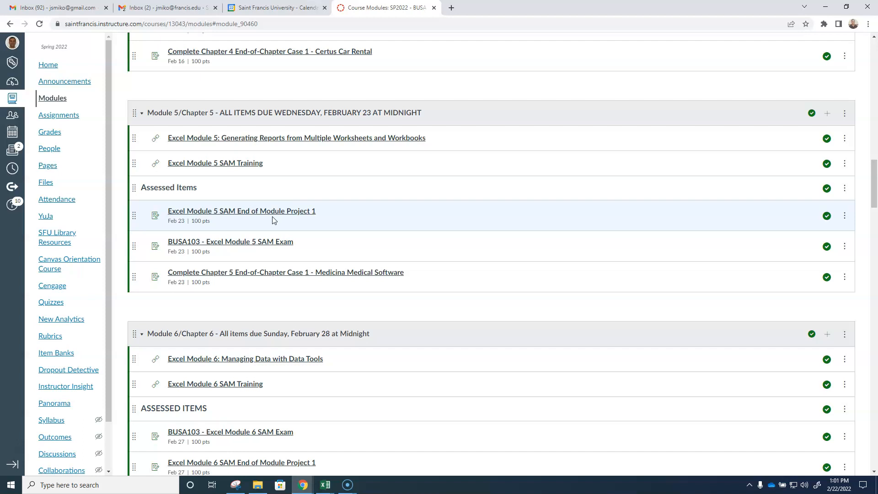
pyautogui.scroll(-1, 274, 221)
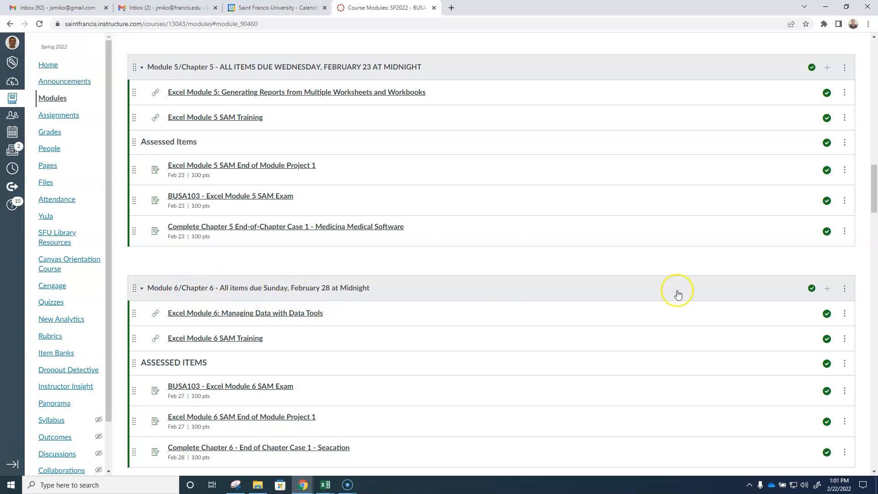
pyautogui.click(843, 290)
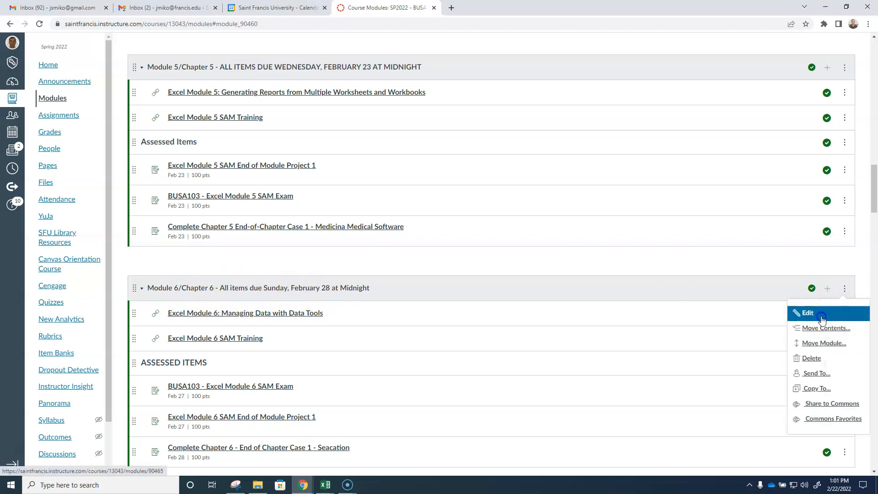
pyautogui.click(778, 309)
pyautogui.doubleClick(418, 166)
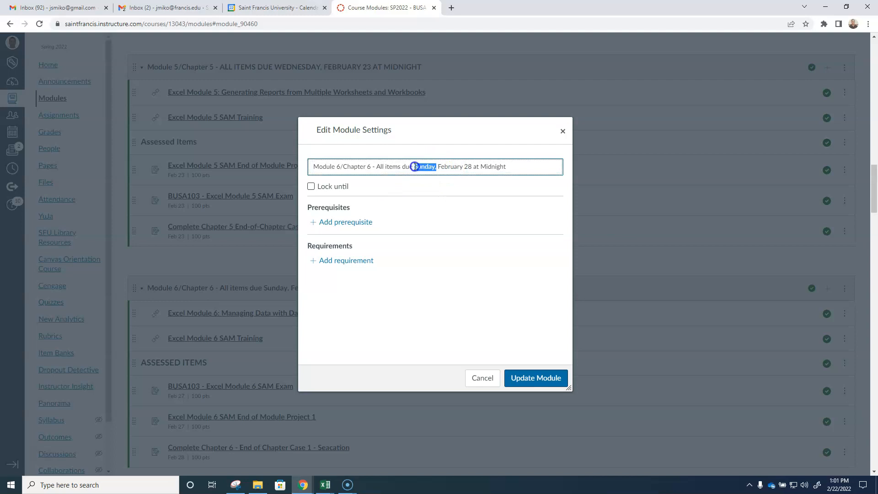
pyautogui.write('Monday,')
pyautogui.click(553, 378)
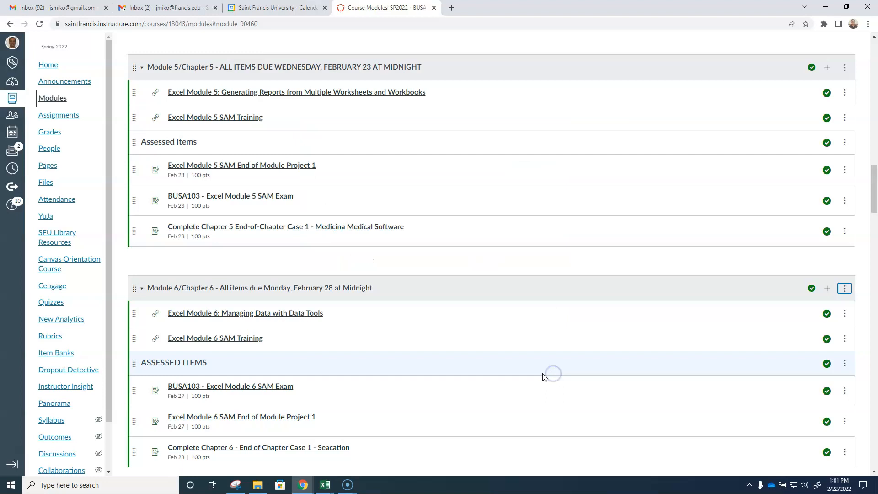
# Open the Module folder inside the Excel6 folder of the course files.
pyautogui.scroll(-1, 396, 349)
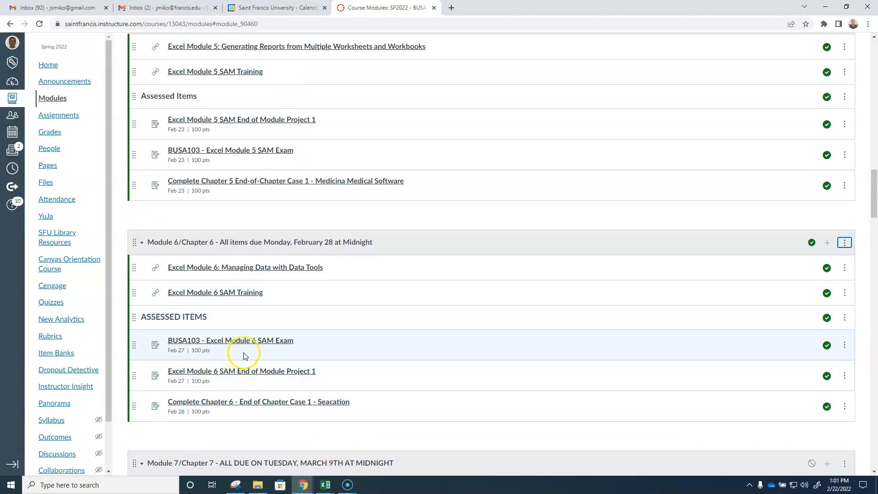
pyautogui.click(255, 401)
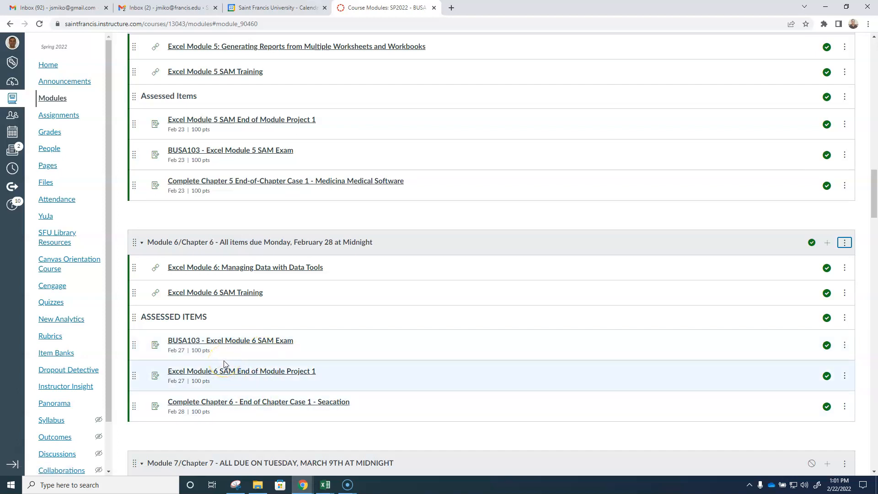
pyautogui.scroll(4, 220, 368)
pyautogui.click(52, 183)
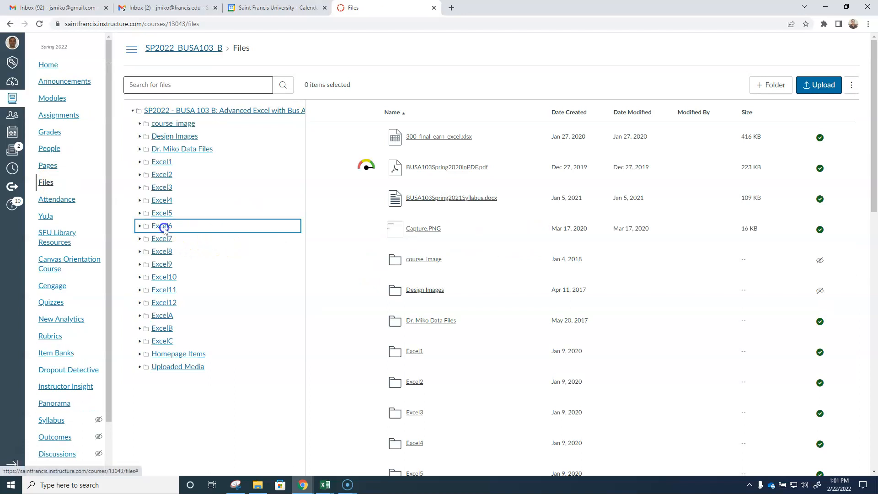
pyautogui.click(163, 227)
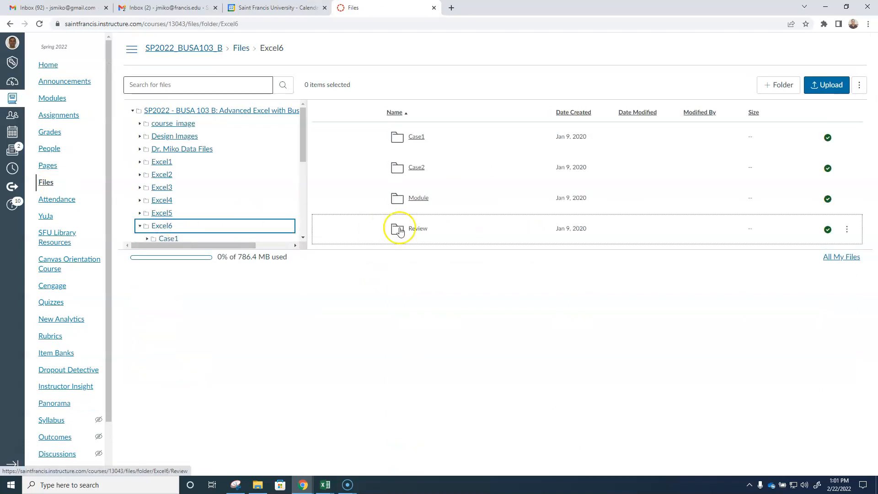
pyautogui.click(419, 201)
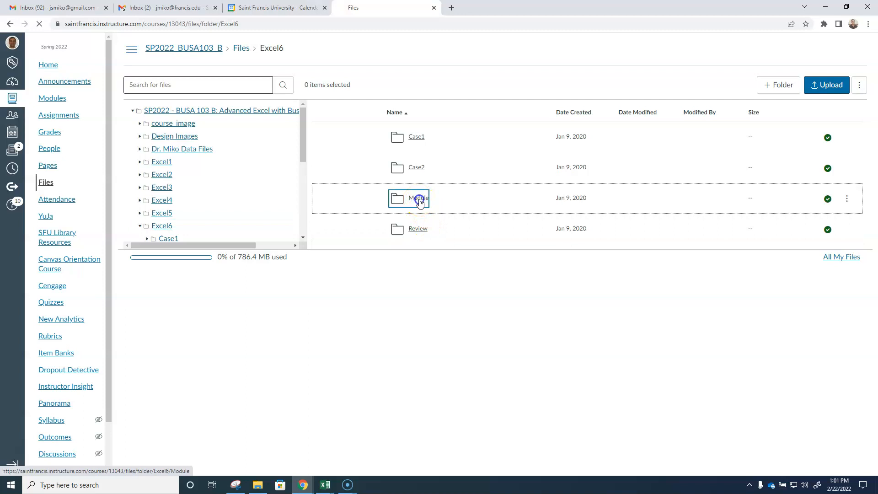
# Download NP_EX_6-1.xlsx and open it in Excel with editing enabled.
pyautogui.click(442, 137)
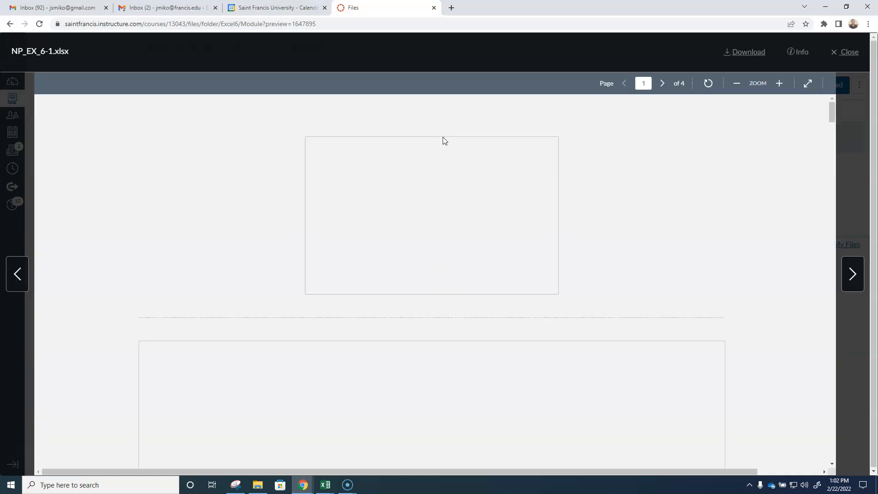
pyautogui.click(748, 54)
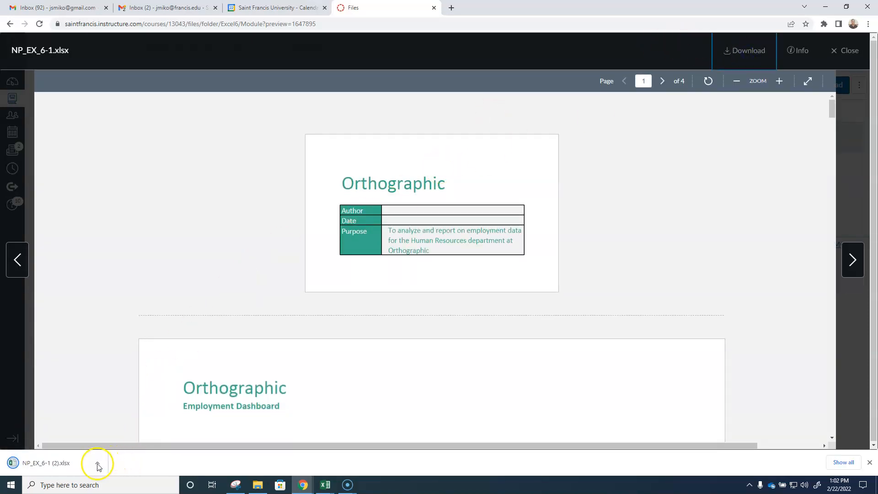
pyautogui.click(98, 467)
pyautogui.click(121, 394)
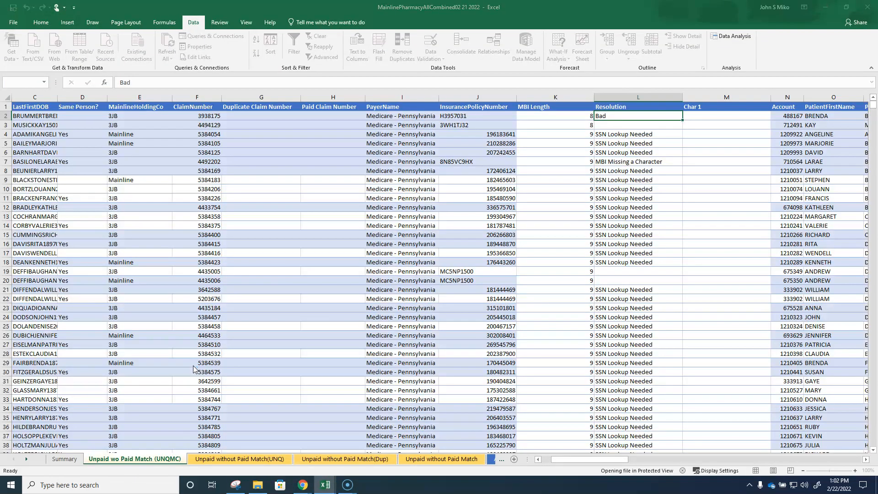
pyautogui.click(188, 329)
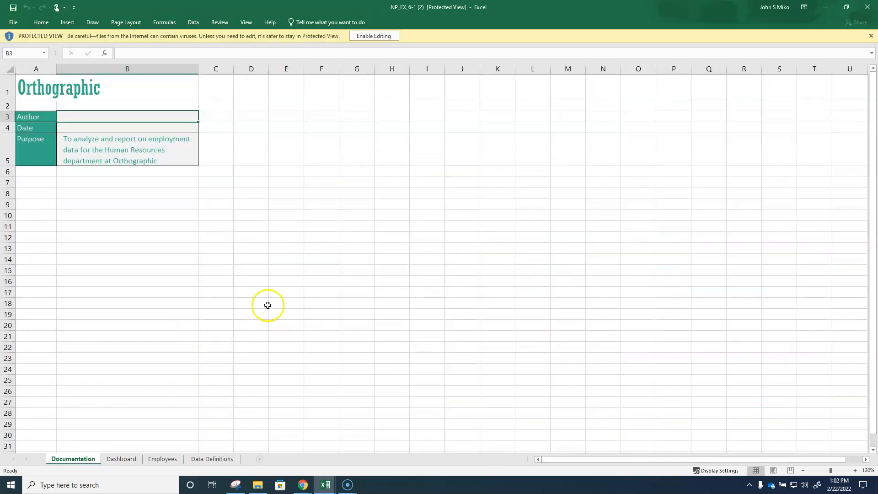
pyautogui.click(374, 37)
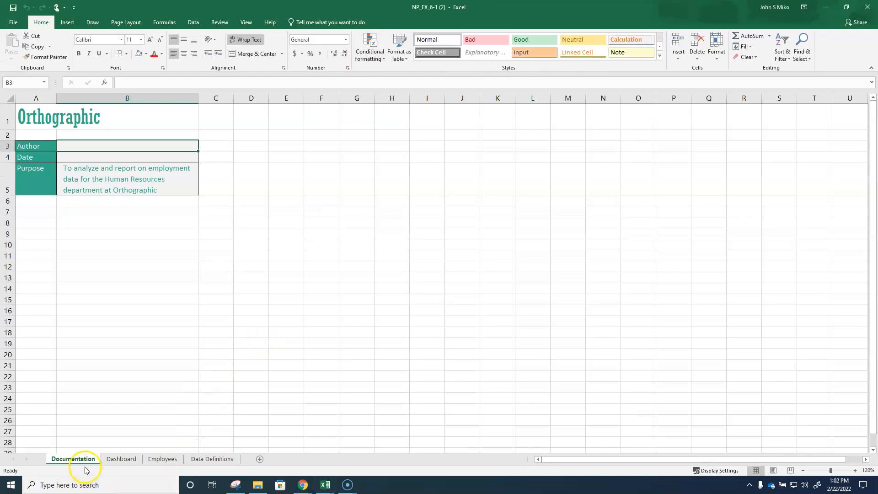
# Review the Data Definitions and Dashboard sheets and the extent of the employee list on the Employees sheet.
pyautogui.click(228, 464)
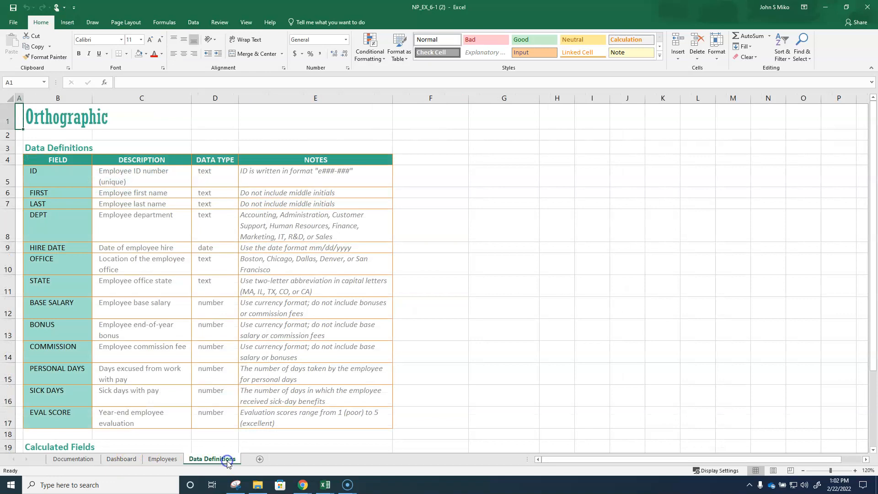
pyautogui.click(130, 461)
pyautogui.click(163, 461)
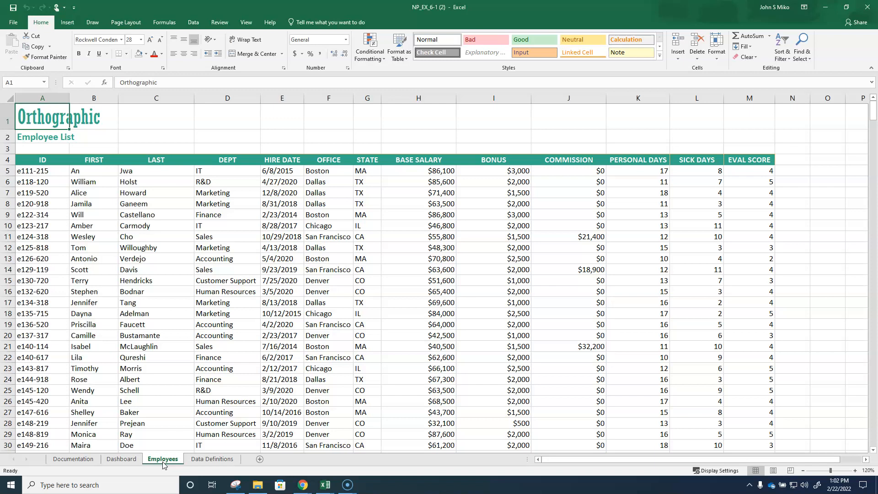
pyautogui.hotkey('ctrl', 'End')
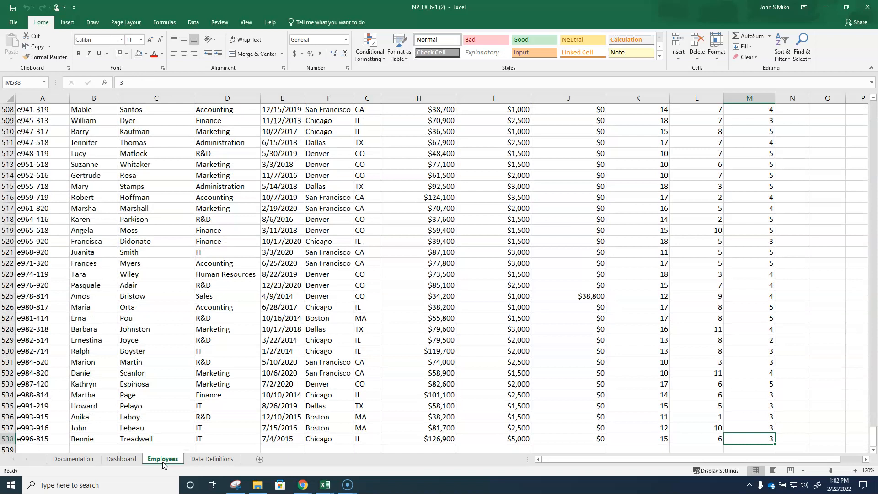
pyautogui.hotkey('ctrl', 'Home')
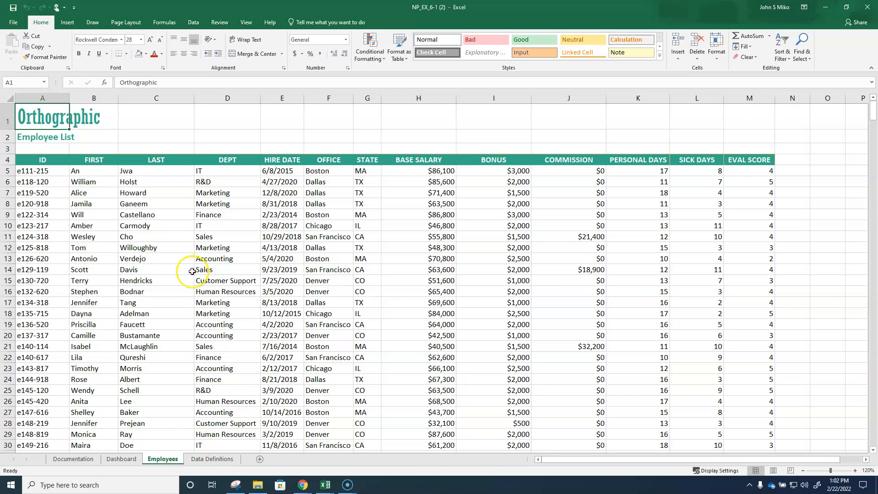
# Freeze the panes at cell B5 of the Employees sheet and page through the rows to check the fixed headings.
pyautogui.click(102, 172)
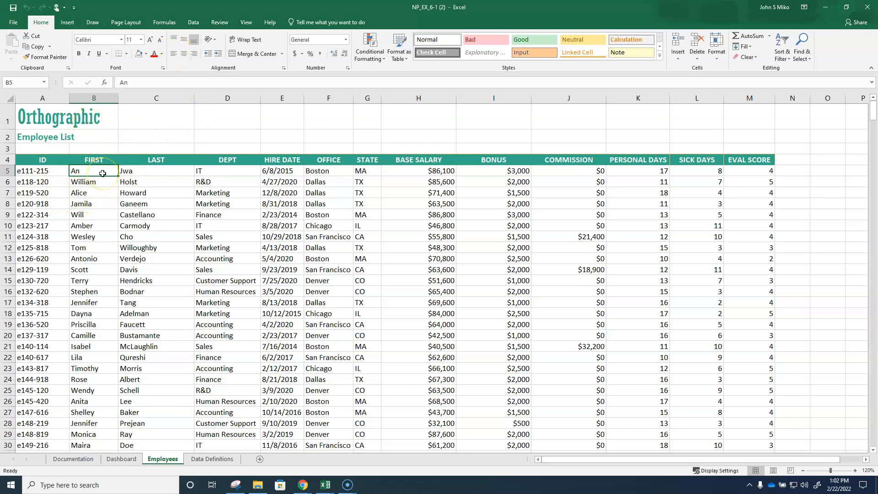
pyautogui.click(244, 23)
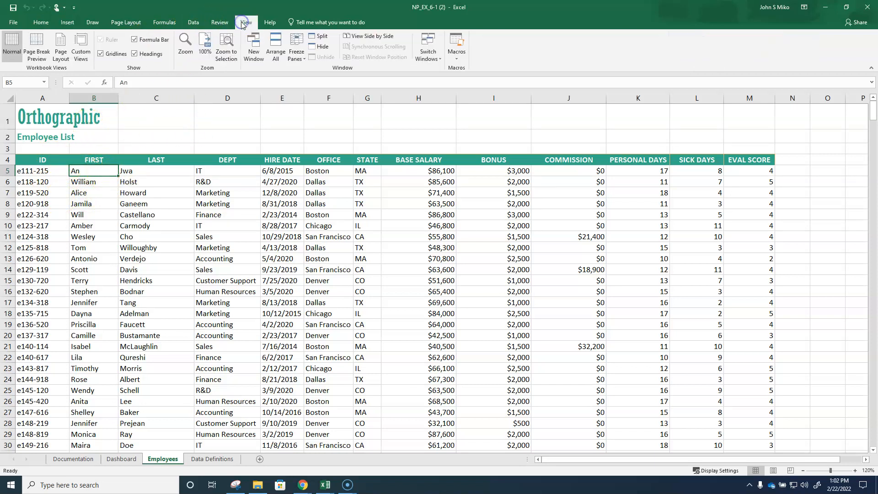
pyautogui.click(296, 43)
pyautogui.click(314, 72)
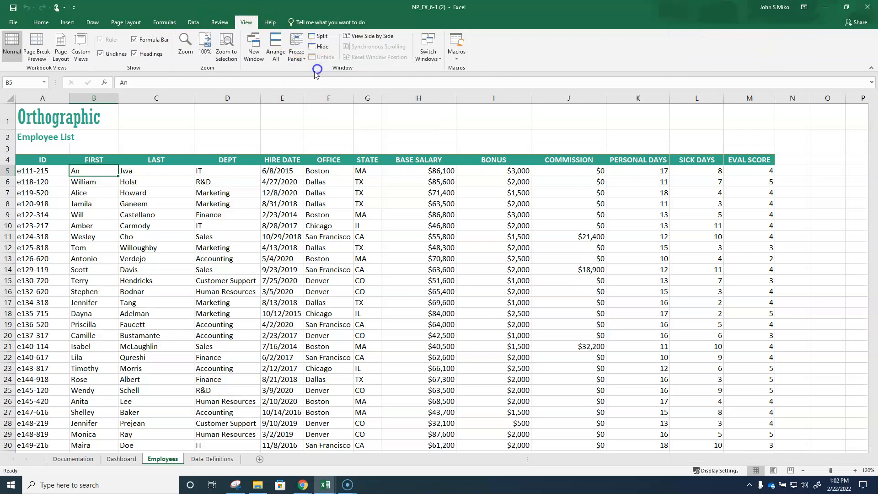
pyautogui.press('pagedown')
pyautogui.press('pagedown')
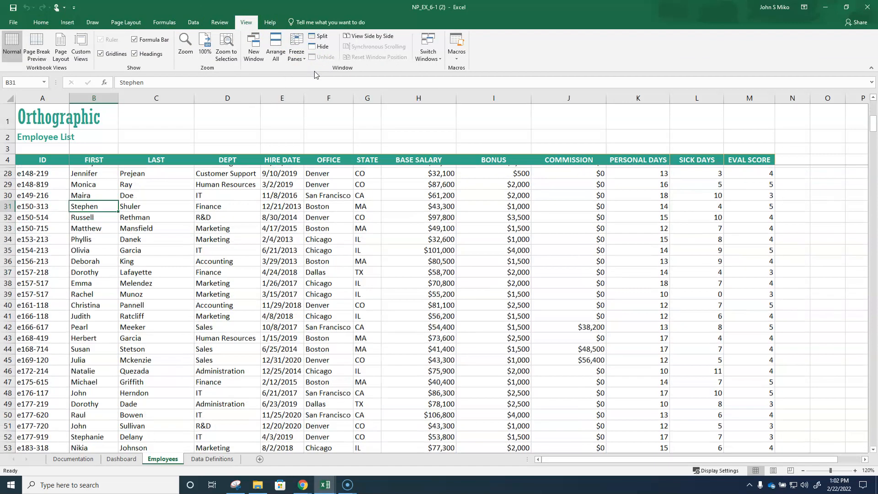
pyautogui.press('pageup')
pyautogui.press('pageup')
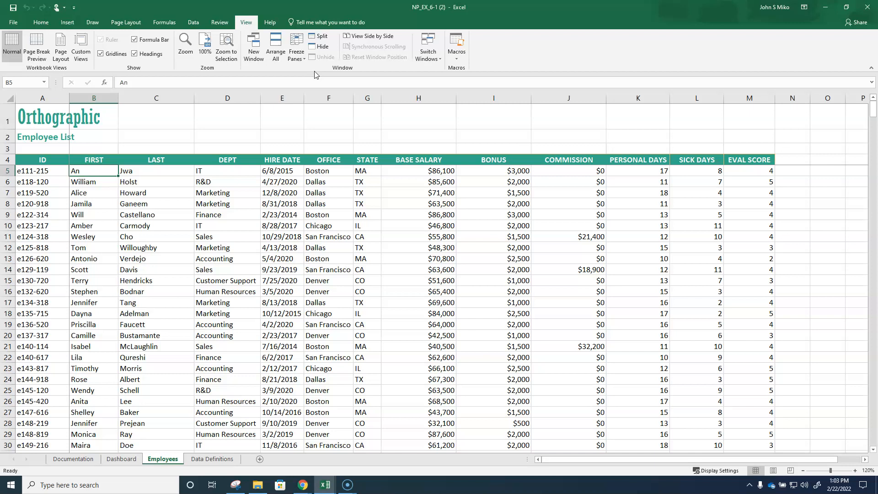
# Sort the employee list by LAST and then by FIRST, both on cell values from A to Z.
pyautogui.click(233, 259)
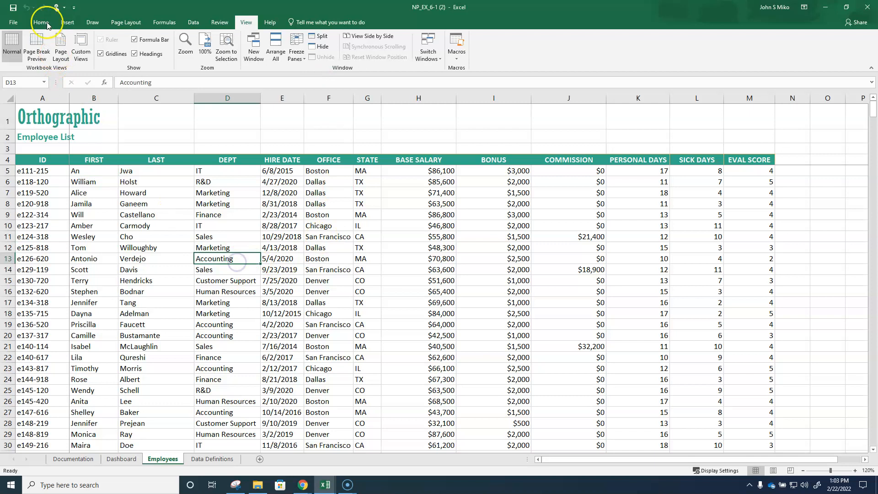
pyautogui.click(46, 24)
pyautogui.click(193, 22)
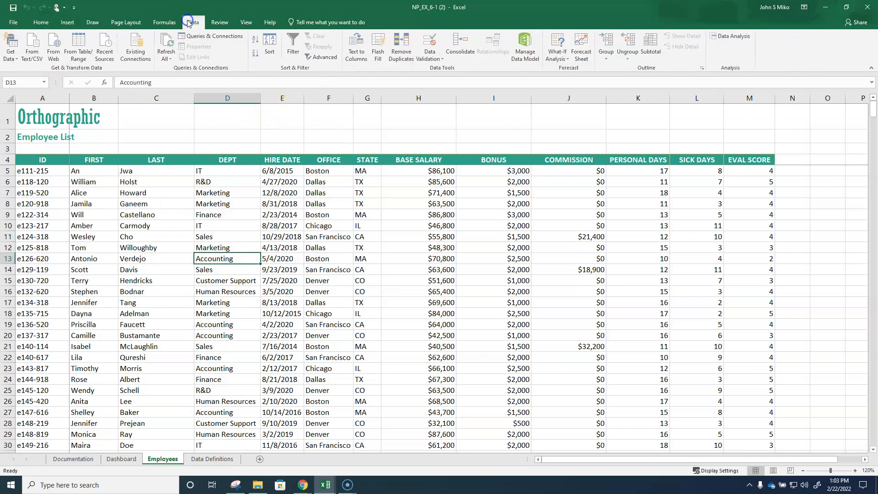
pyautogui.click(270, 46)
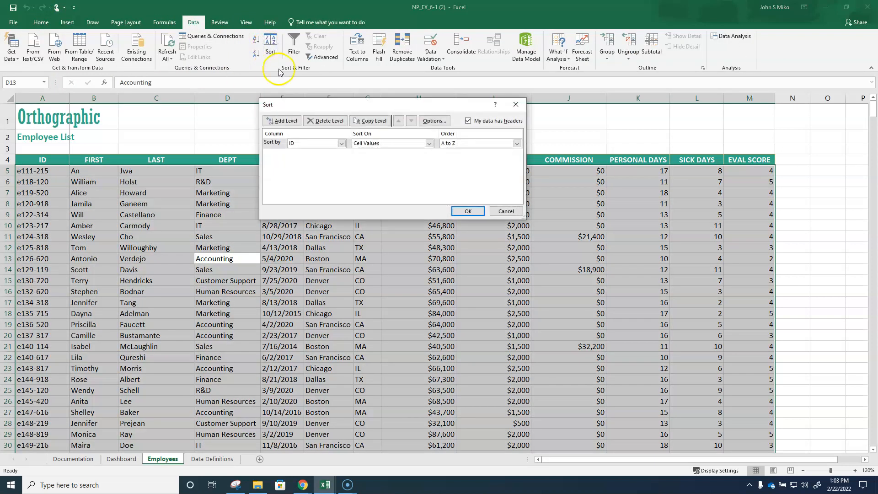
pyautogui.click(341, 143)
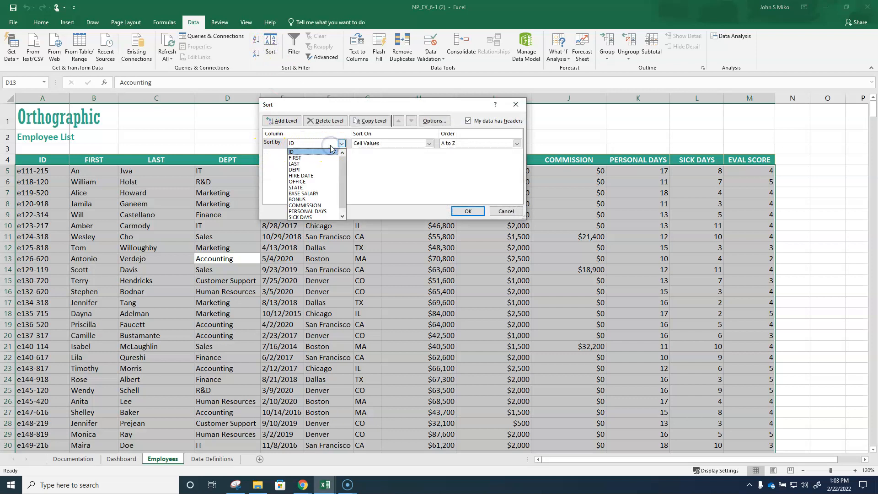
pyautogui.click(311, 164)
pyautogui.click(282, 120)
pyautogui.click(305, 153)
pyautogui.click(303, 168)
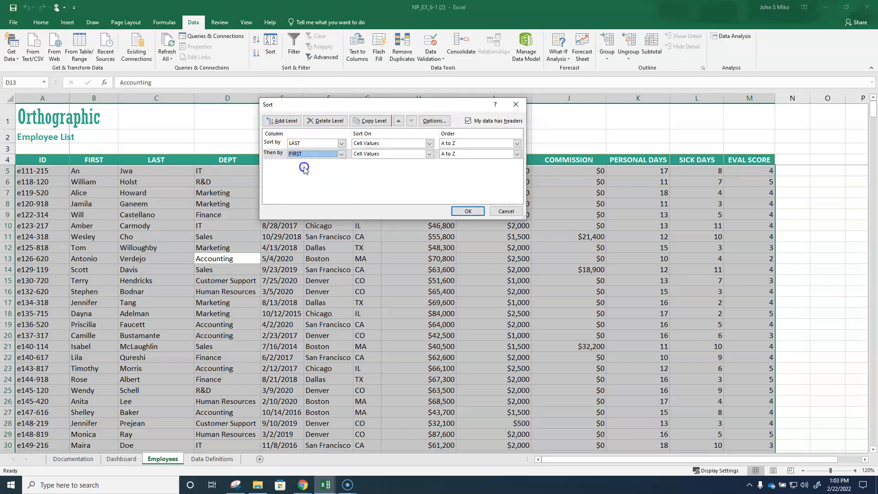
pyautogui.click(467, 210)
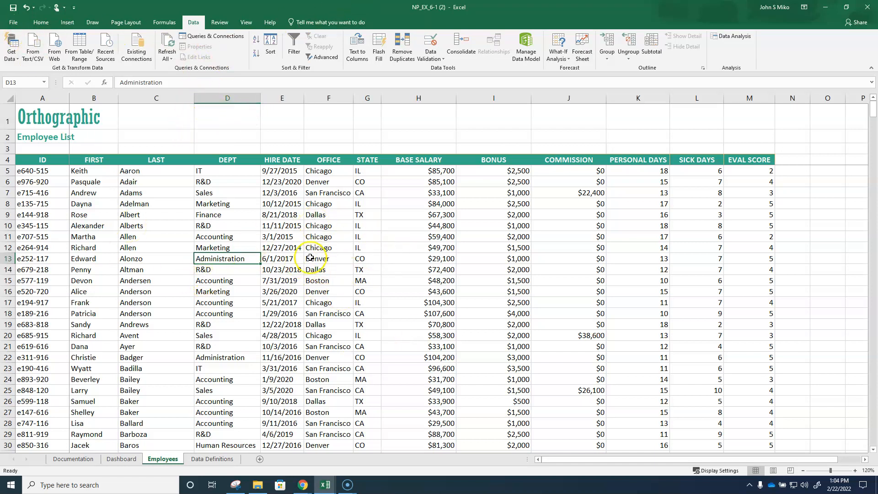
# Turn on filtering for the employee list and limit the DEPT column to Accounting only.
pyautogui.click(295, 48)
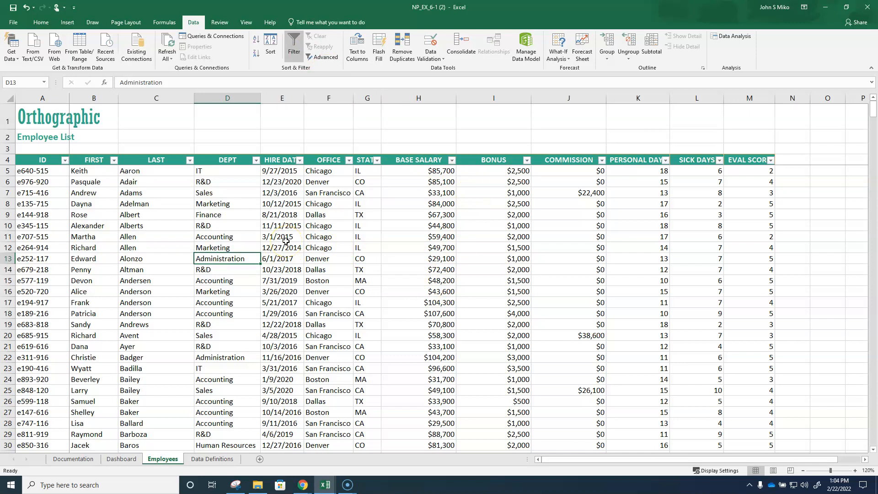
pyautogui.click(257, 160)
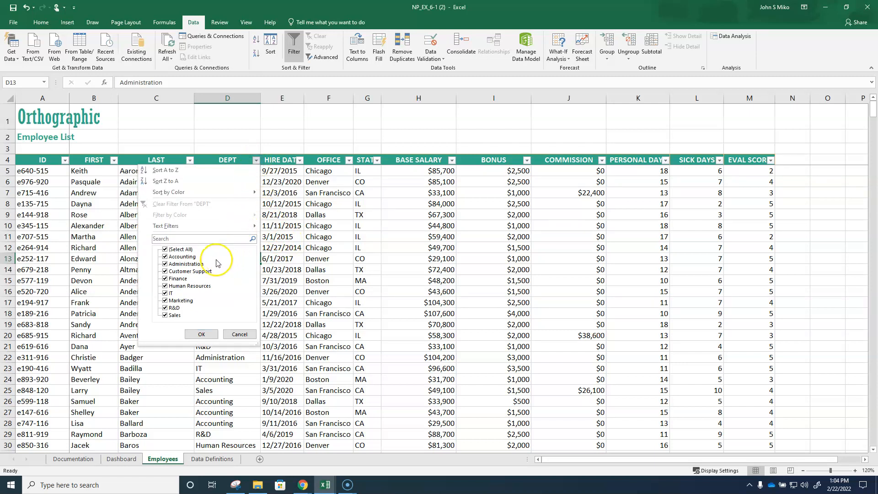
pyautogui.click(165, 249)
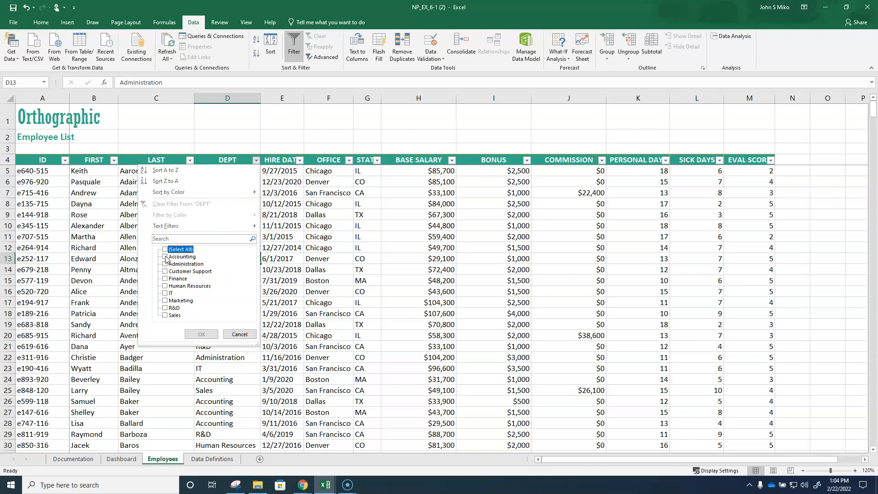
pyautogui.click(165, 258)
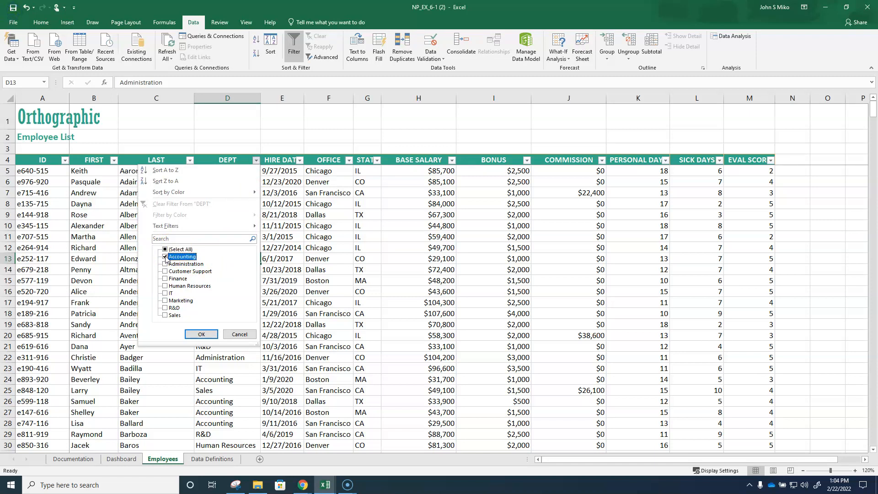
pyautogui.click(201, 334)
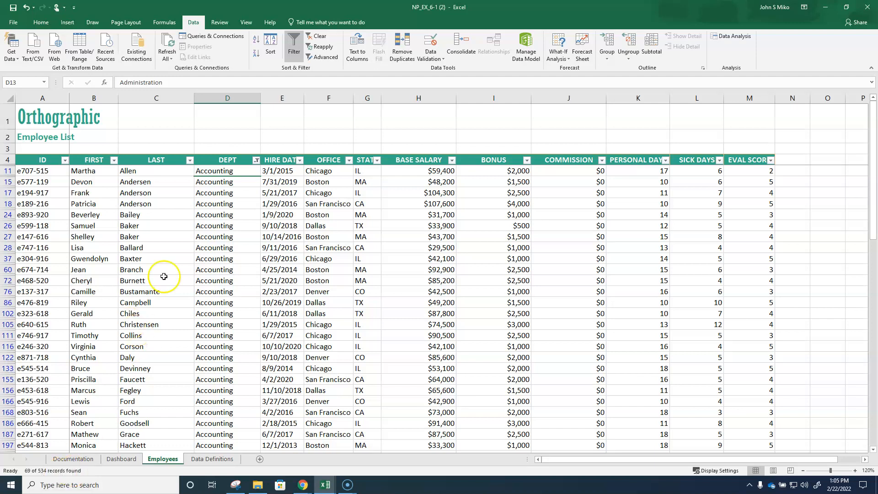
# Add IT to the DEPT filter alongside Accounting, and clear the filter to show all employees.
pyautogui.click(257, 160)
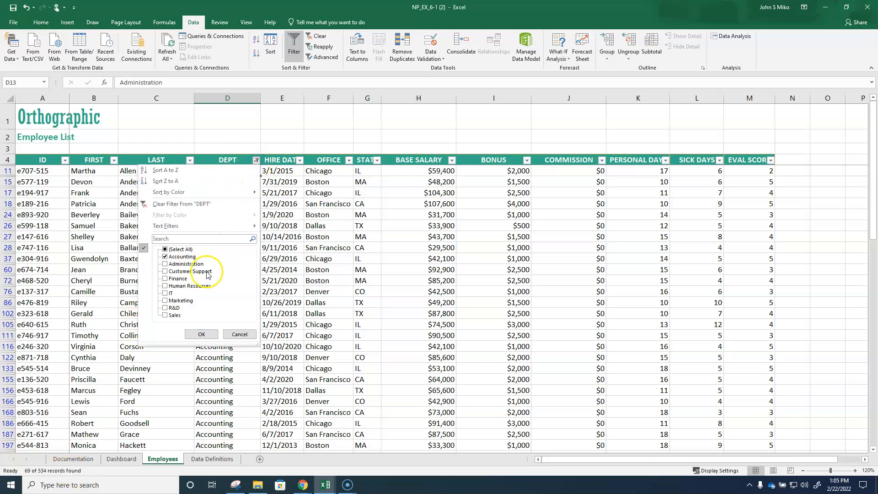
pyautogui.click(167, 294)
pyautogui.click(197, 335)
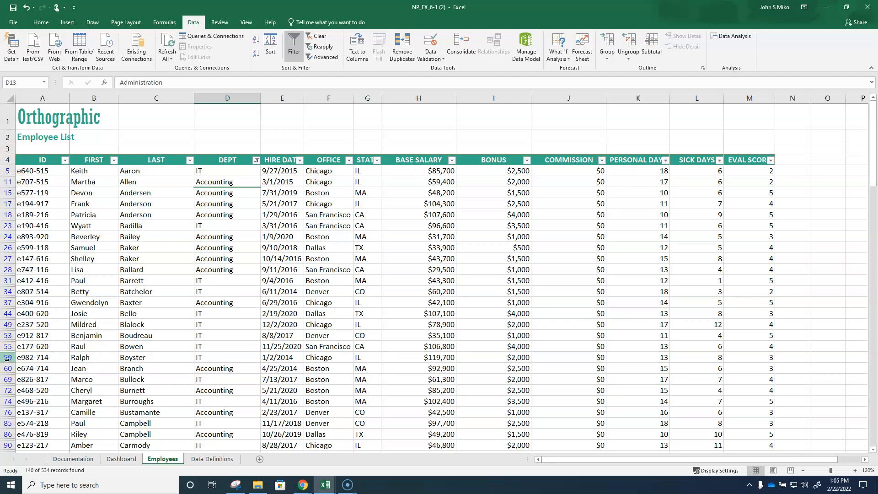
pyautogui.click(317, 36)
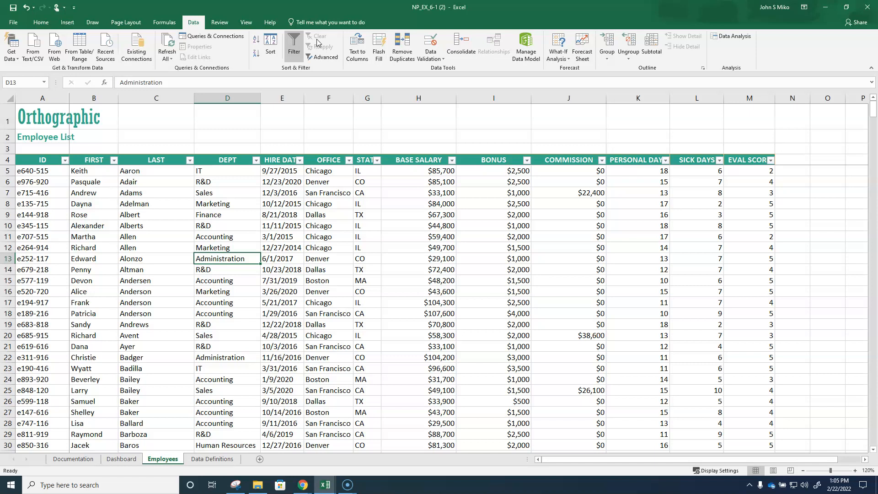
# Filter the list to Accounting in DEPT and MA in STATE, and clear both filters.
pyautogui.click(256, 161)
pyautogui.click(165, 249)
pyautogui.click(165, 256)
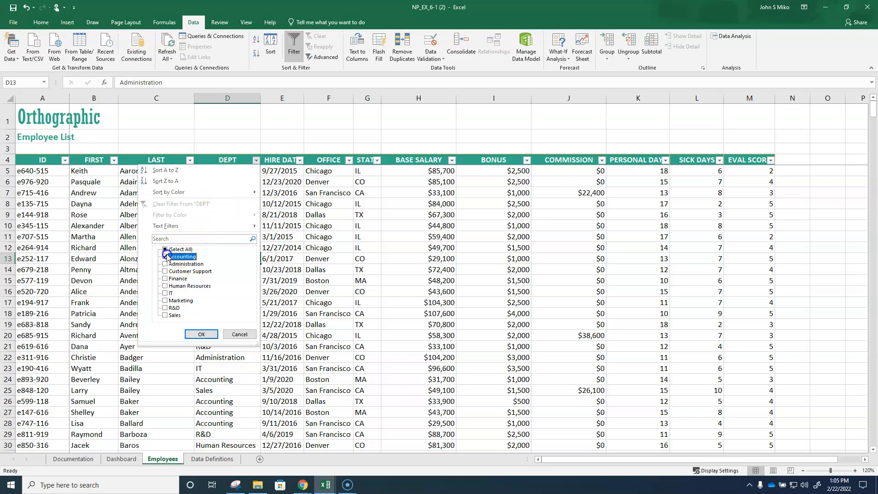
pyautogui.click(201, 334)
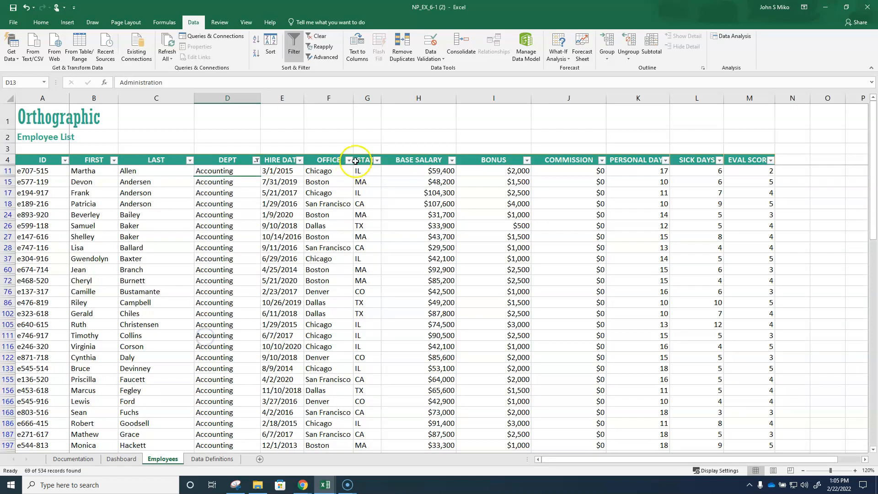
pyautogui.click(377, 160)
pyautogui.click(293, 250)
pyautogui.click(286, 278)
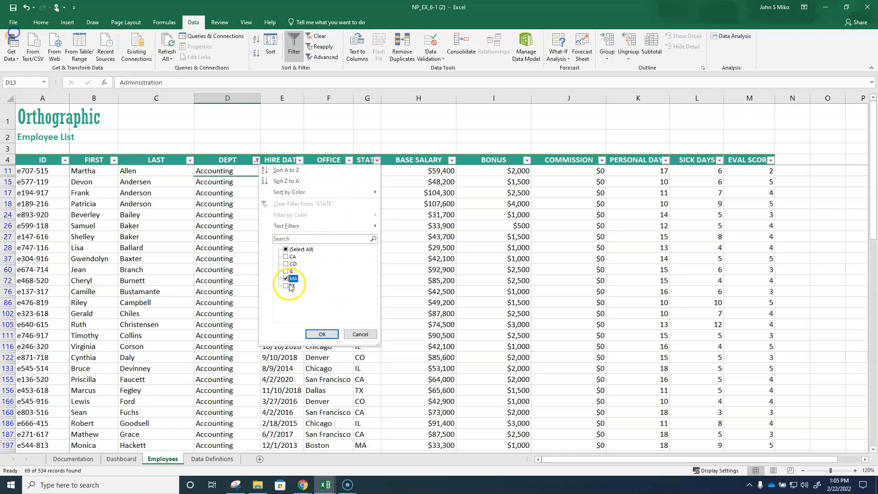
pyautogui.click(323, 334)
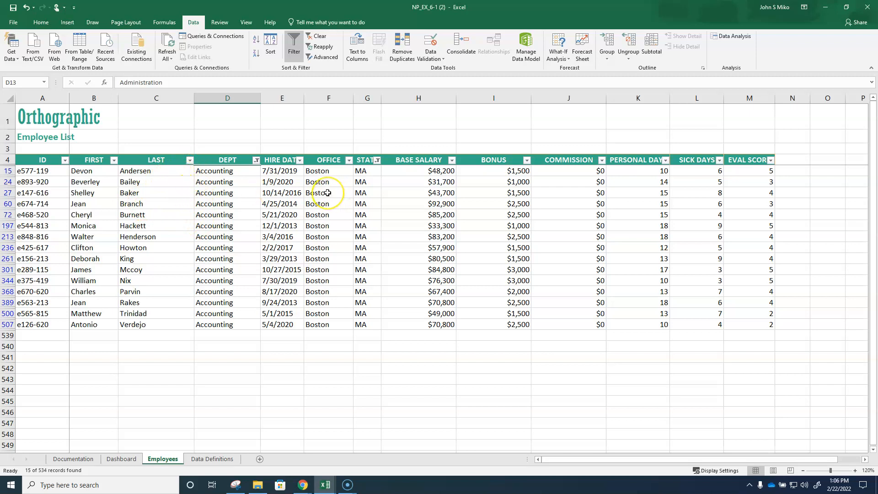
pyautogui.click(317, 39)
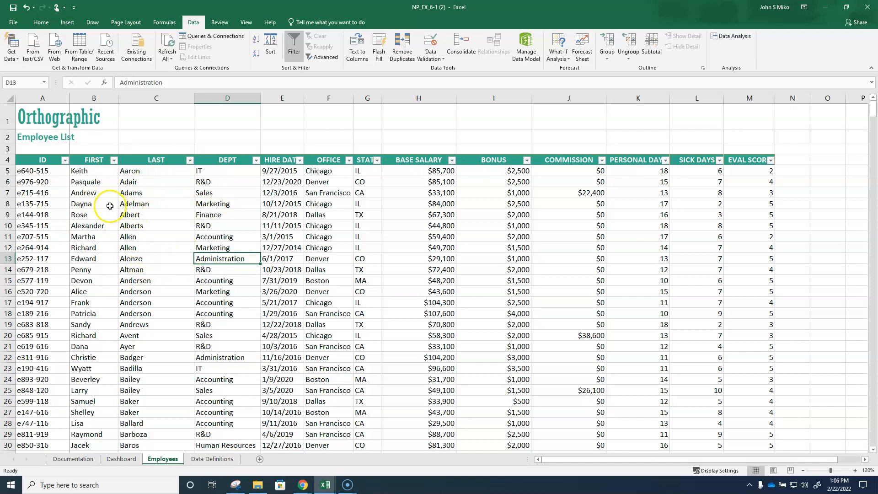
# Search the LAST filter values for "mill" and show only the second matching surname.
pyautogui.click(189, 160)
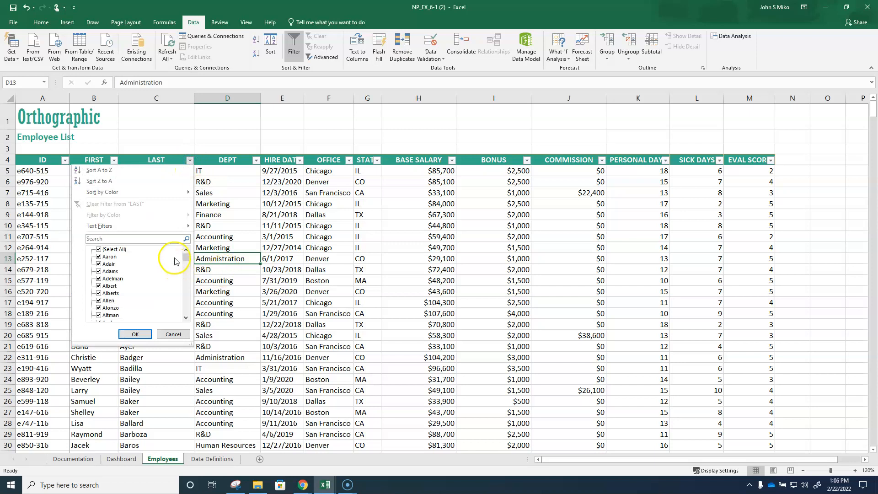
pyautogui.moveTo(186, 258); pyautogui.dragTo(188, 311)
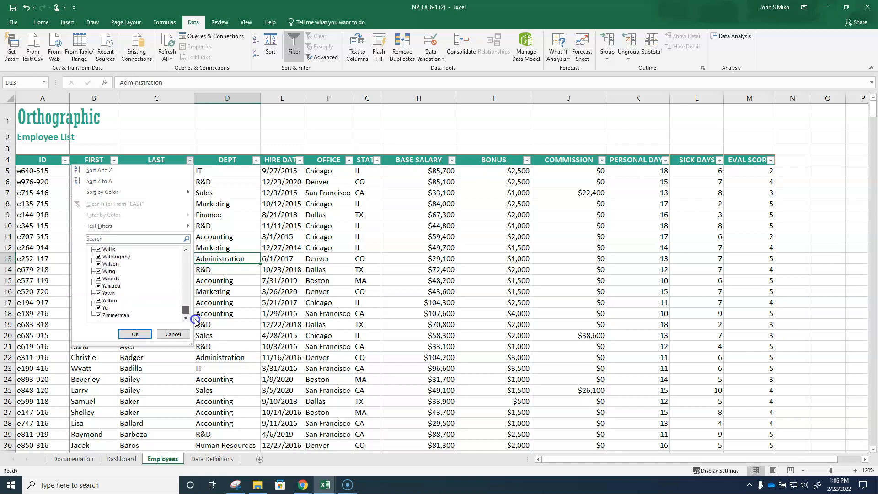
pyautogui.click(123, 239)
pyautogui.write('miko')
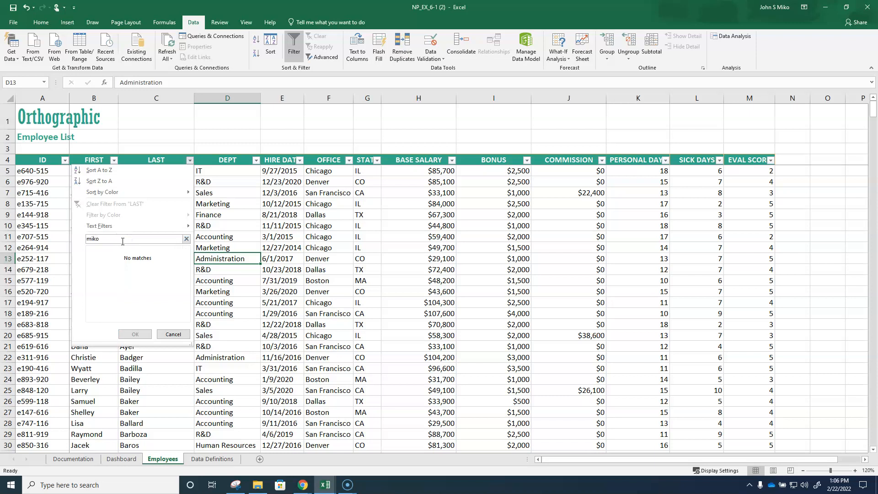
pyautogui.press('BackSpace')
pyautogui.press('BackSpace')
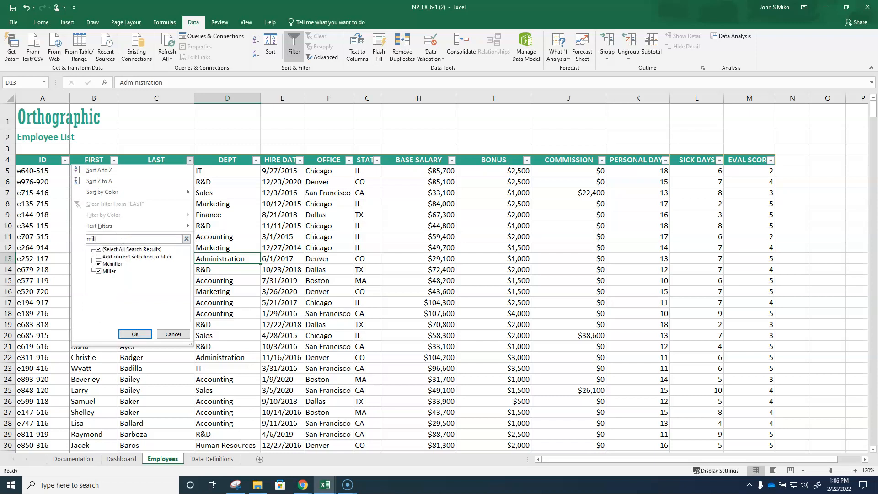
pyautogui.click(99, 249)
pyautogui.click(99, 271)
pyautogui.click(135, 334)
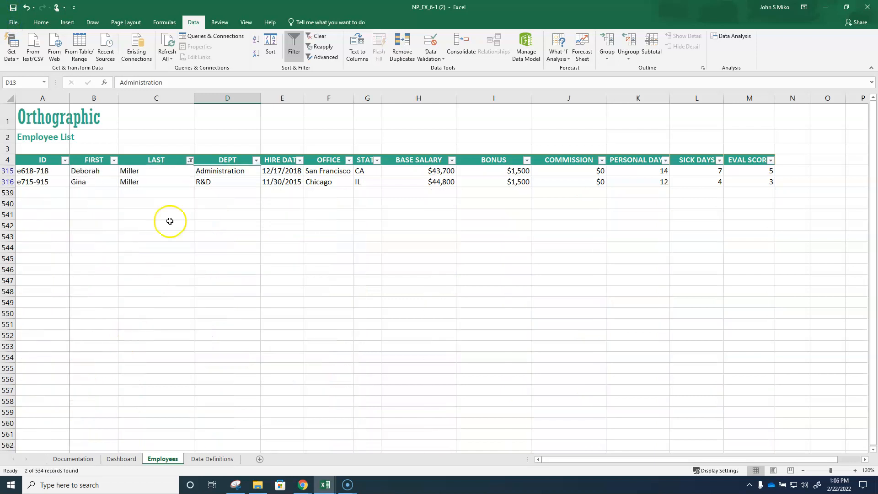
# Reselect all values in the LAST column filter to bring back every employee.
pyautogui.click(190, 160)
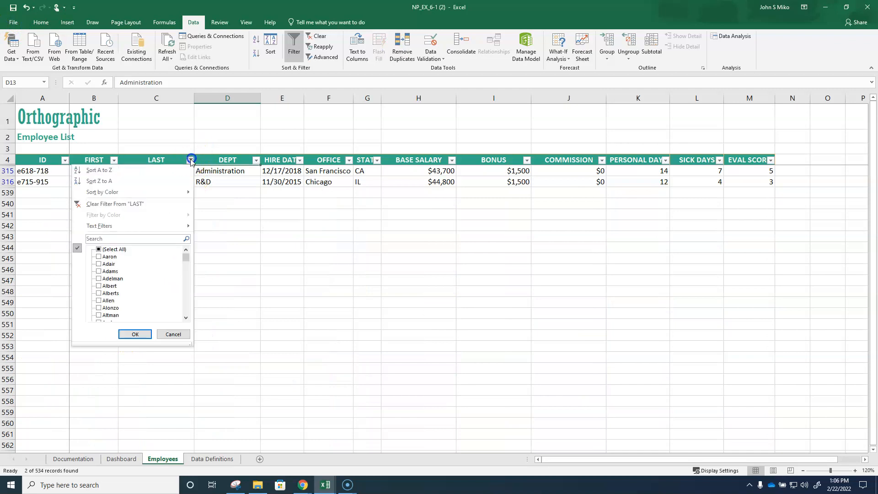
pyautogui.click(100, 249)
pyautogui.click(135, 334)
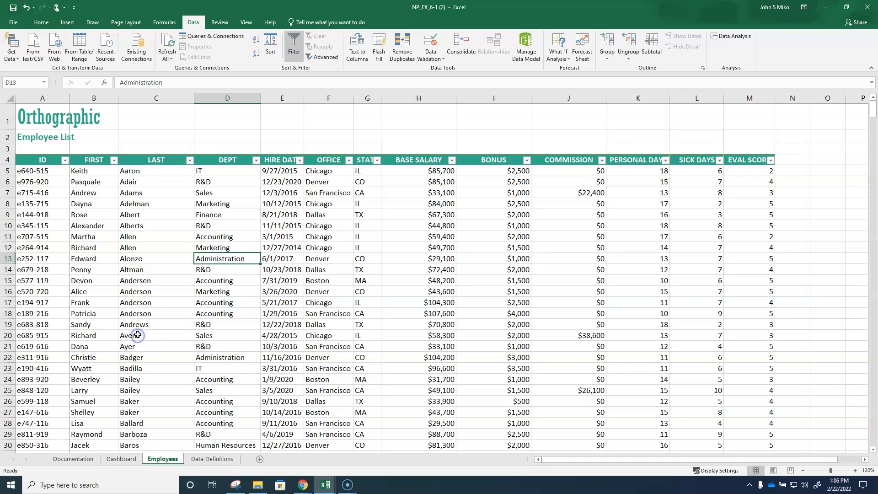
# Apply a text filter on LAST for surnames that begin with "Mil".
pyautogui.click(190, 160)
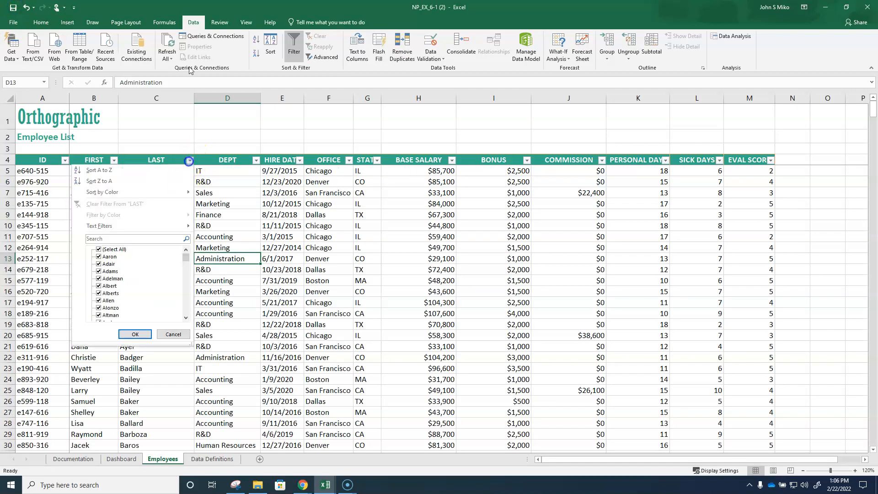
pyautogui.click(171, 225)
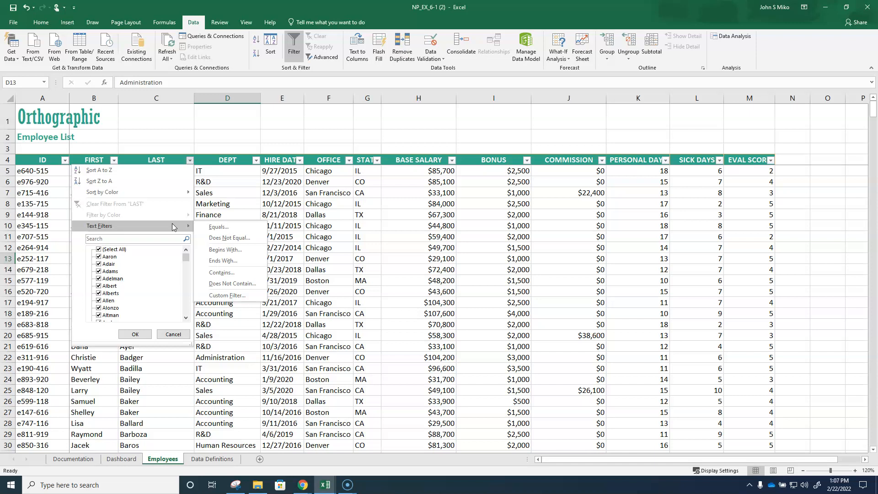
pyautogui.click(235, 249)
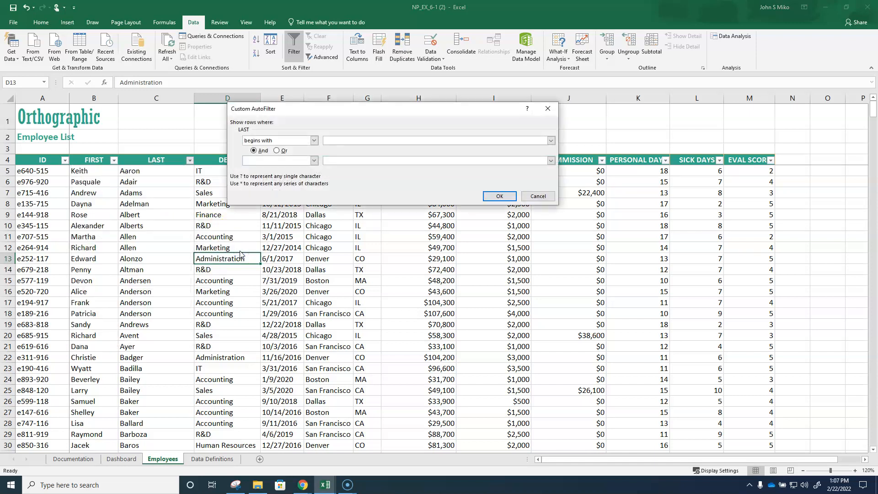
pyautogui.write('Mil')
pyautogui.click(489, 197)
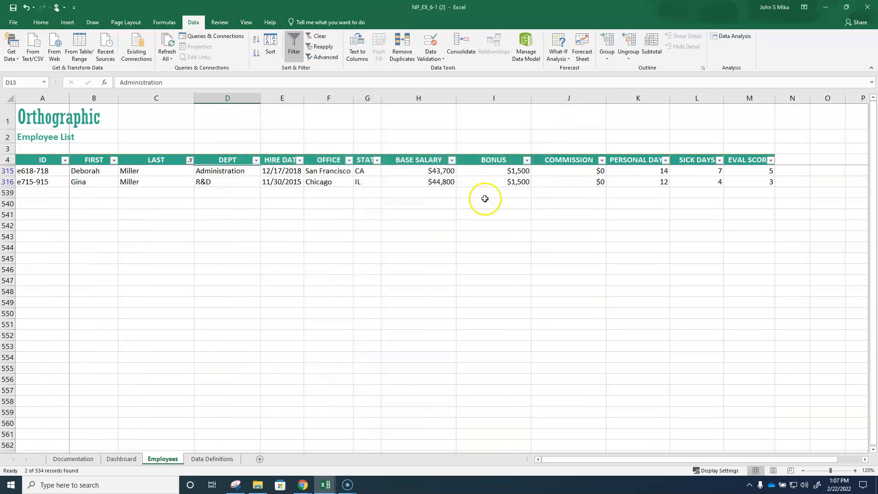
# Broaden the LAST text filter to surnames that begin with M, using the wildcard M*.
pyautogui.click(190, 159)
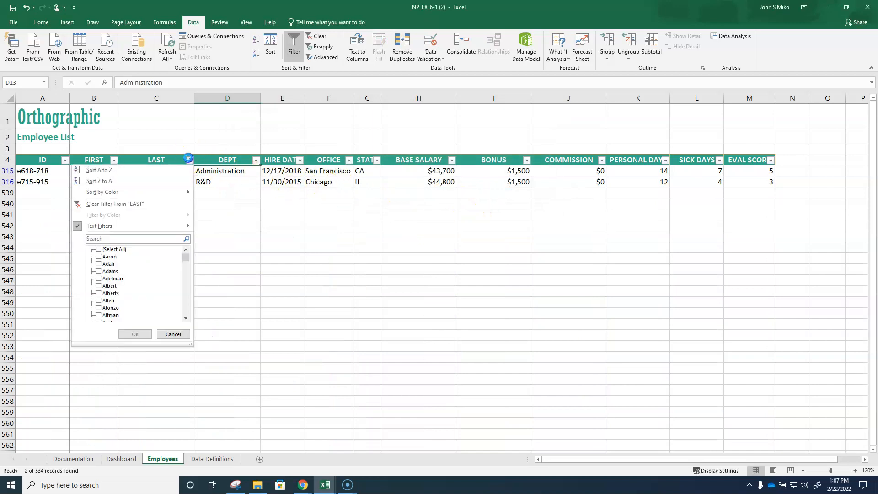
pyautogui.moveTo(182, 226)
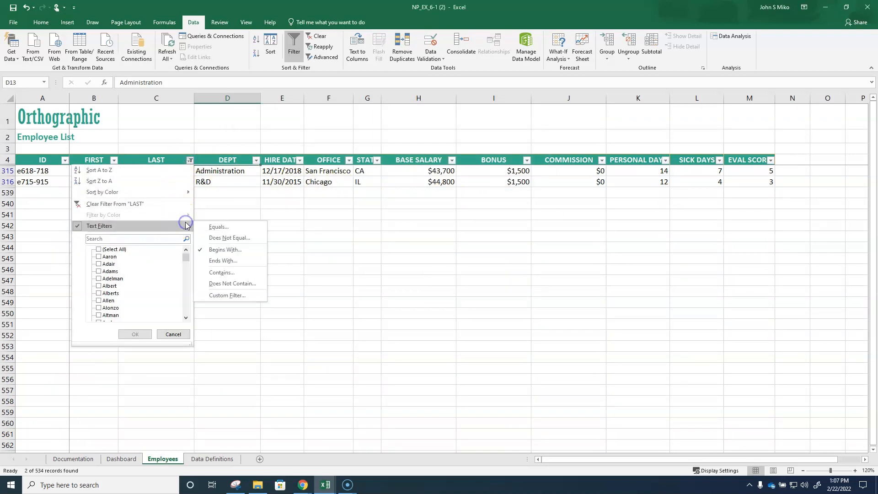
pyautogui.click(225, 250)
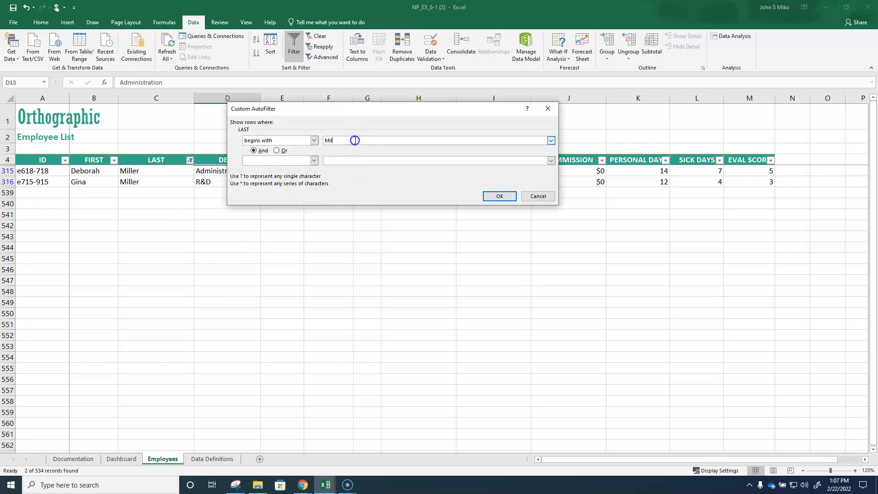
pyautogui.press('BackSpace')
pyautogui.press('BackSpace')
pyautogui.write('*')
pyautogui.click(500, 196)
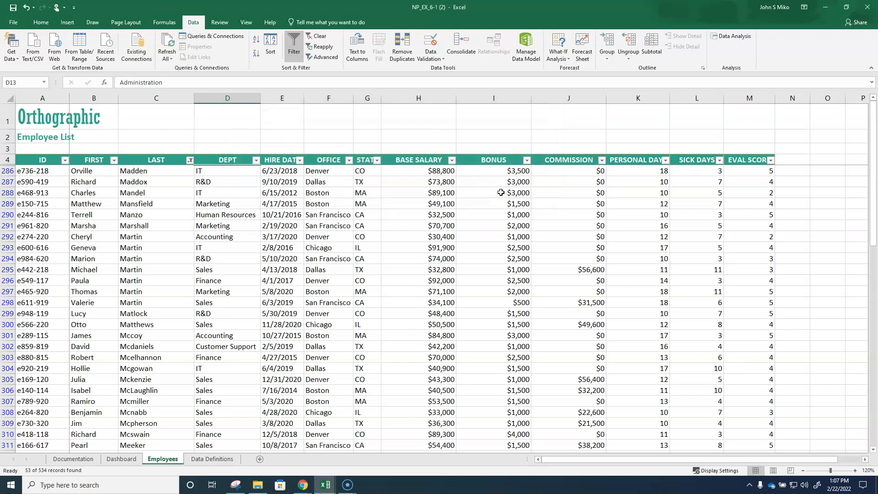
# Extend the LAST custom filter with an Or condition for surnames that end with O.
pyautogui.click(190, 160)
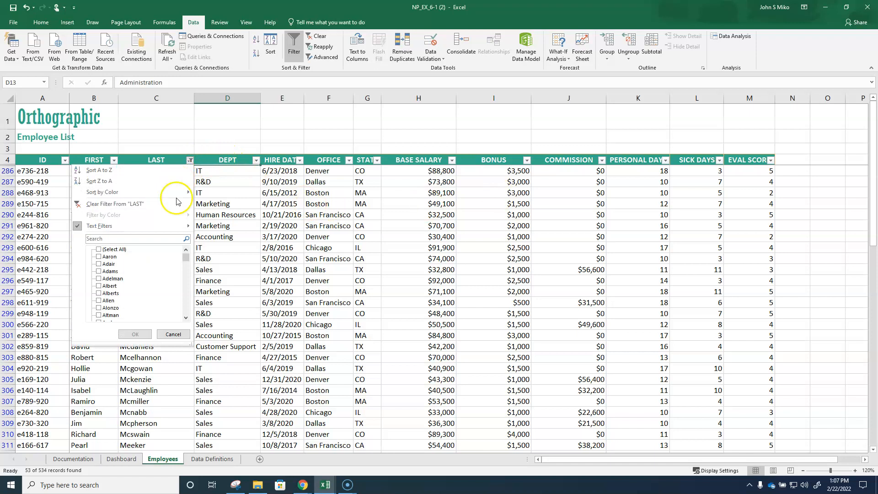
pyautogui.moveTo(174, 226)
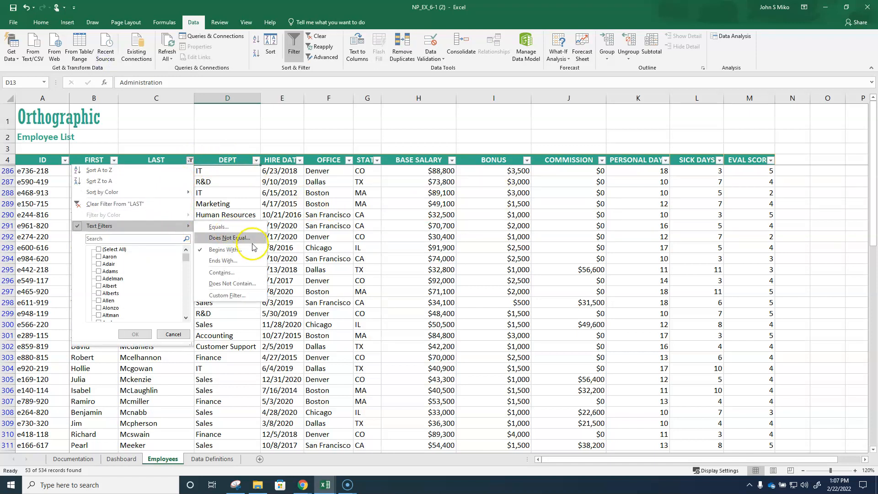
pyautogui.click(225, 249)
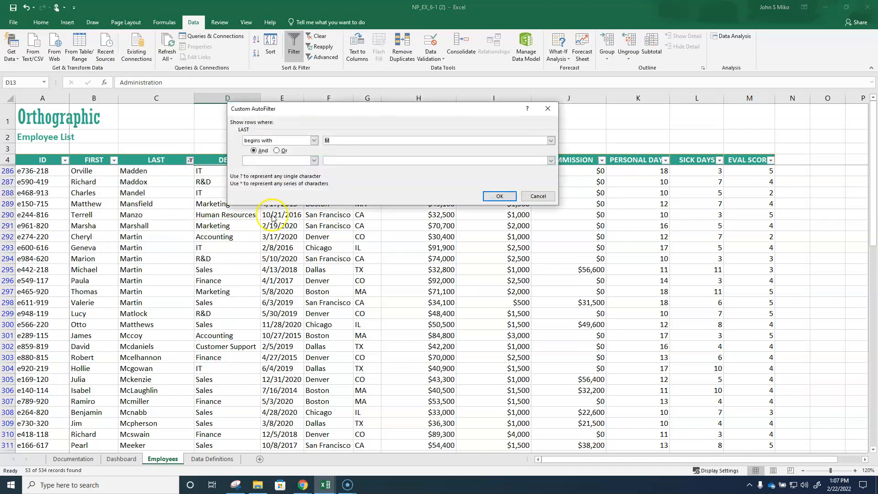
pyautogui.click(279, 151)
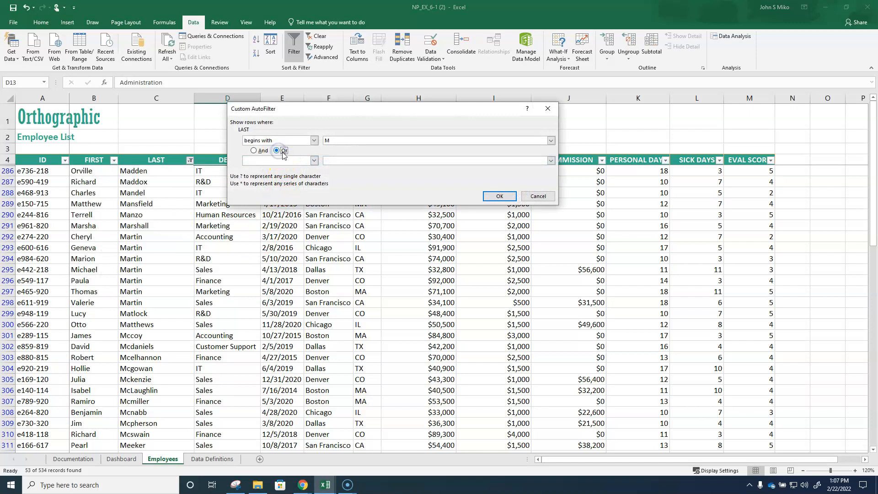
pyautogui.click(315, 161)
pyautogui.scroll(-2, 292, 182)
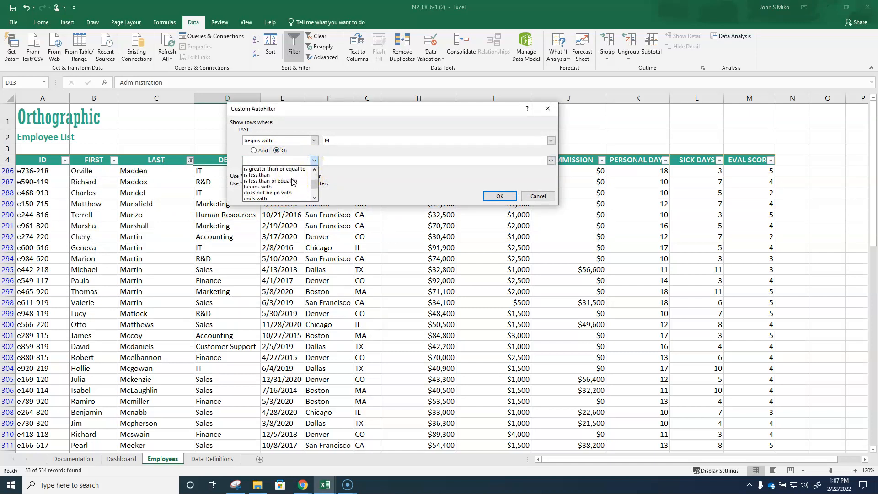
pyautogui.click(262, 198)
pyautogui.click(330, 160)
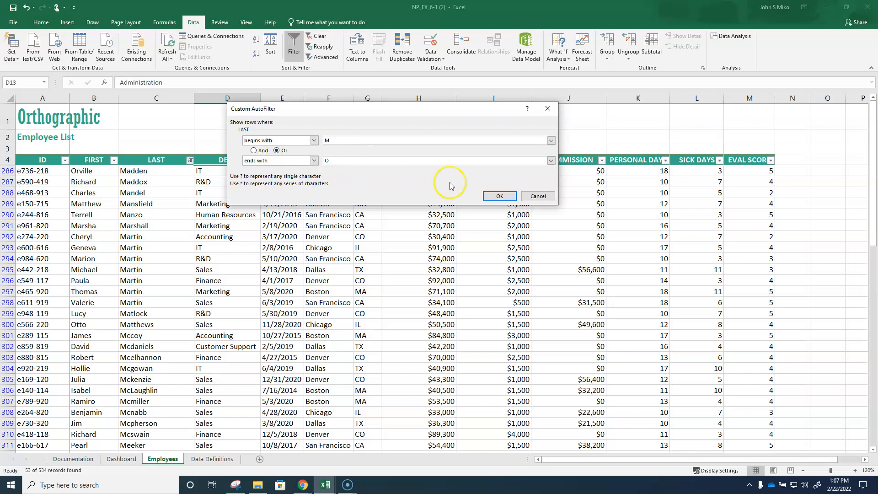
pyautogui.click(496, 198)
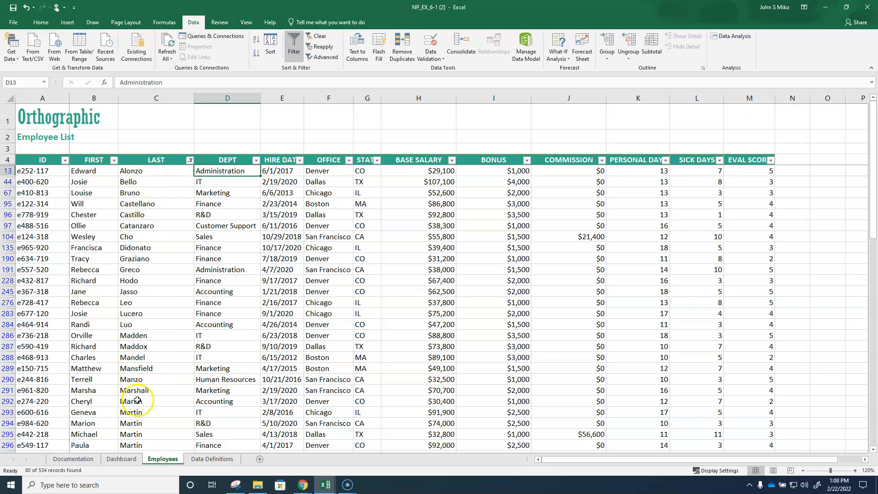
# Change the LAST custom filter to require surnames that begin with M and end with O, using the And condition.
pyautogui.click(189, 160)
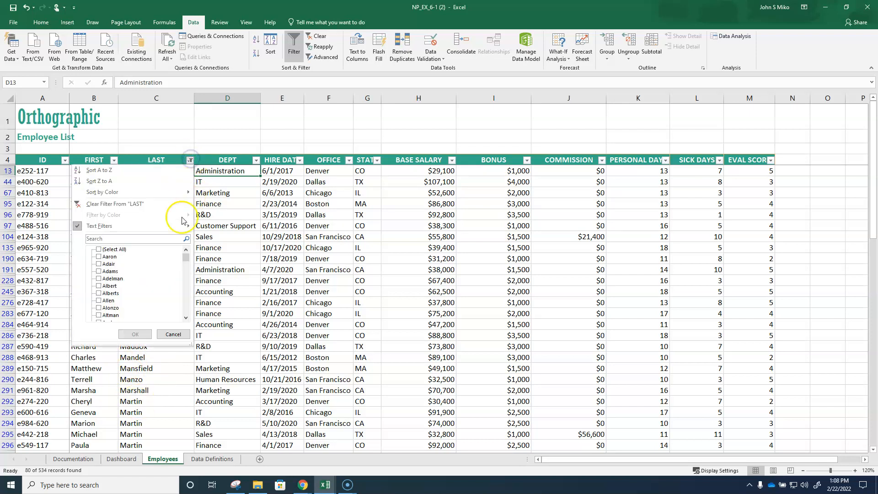
pyautogui.moveTo(177, 226)
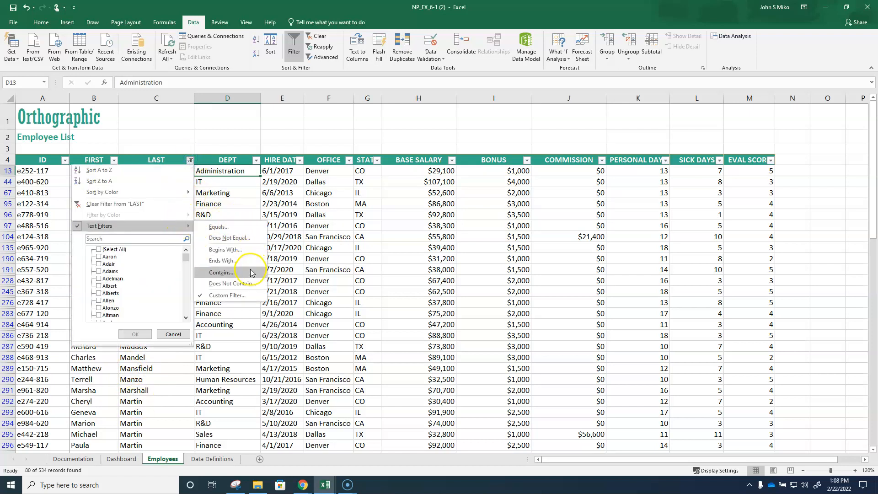
pyautogui.click(229, 296)
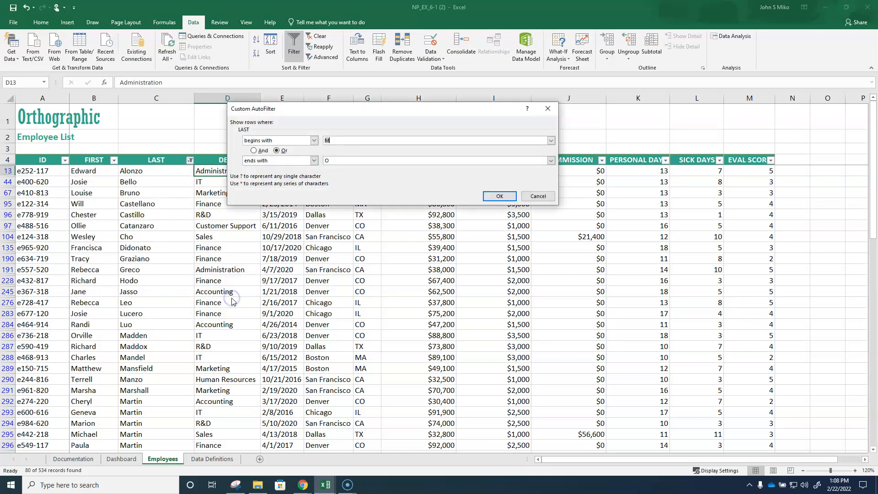
pyautogui.click(254, 151)
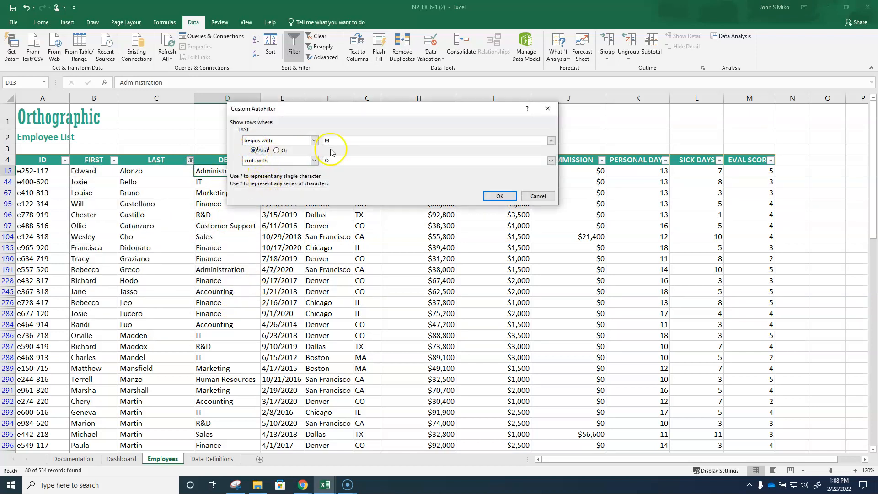
pyautogui.click(498, 196)
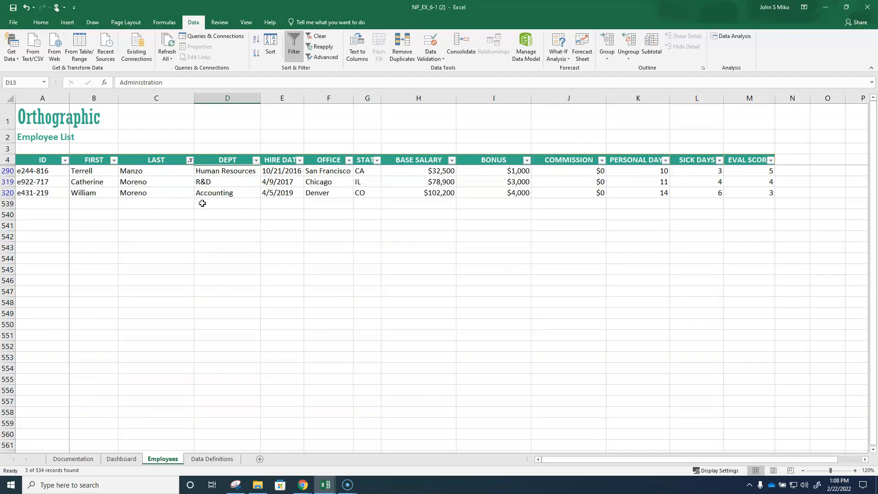
# Clear the filter from the LAST column to restore the full employee list.
pyautogui.click(190, 159)
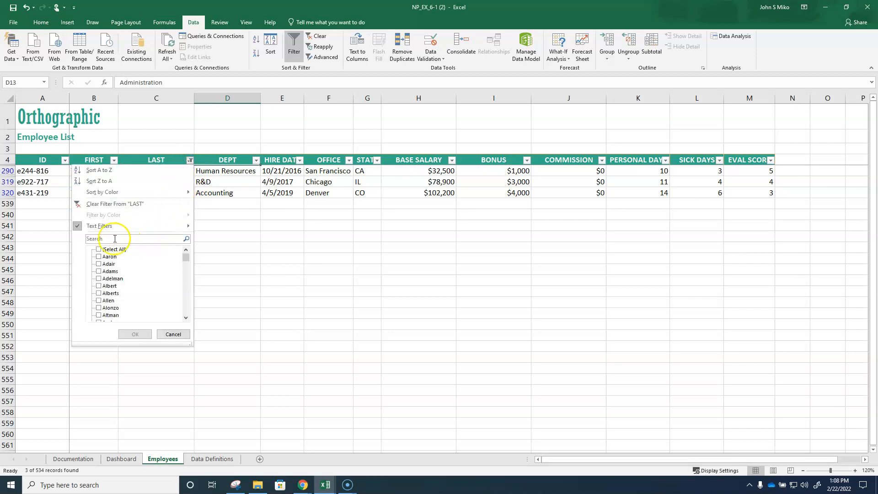
pyautogui.click(103, 203)
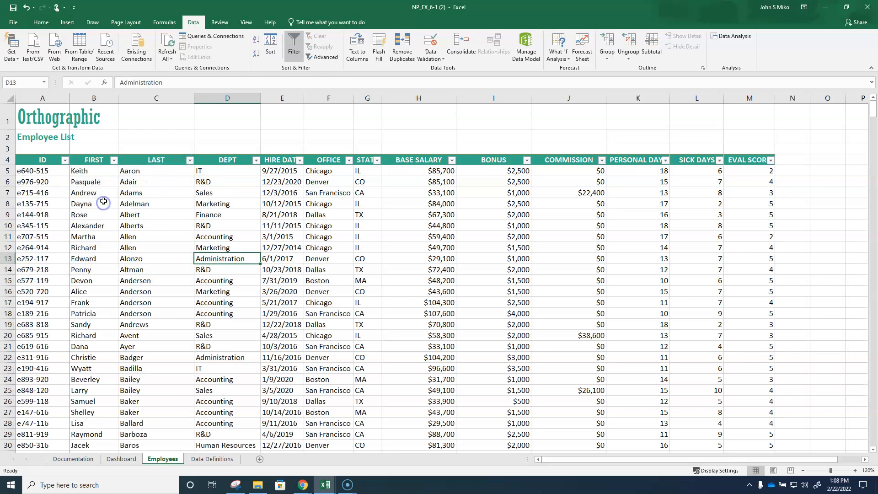
pyautogui.click(257, 161)
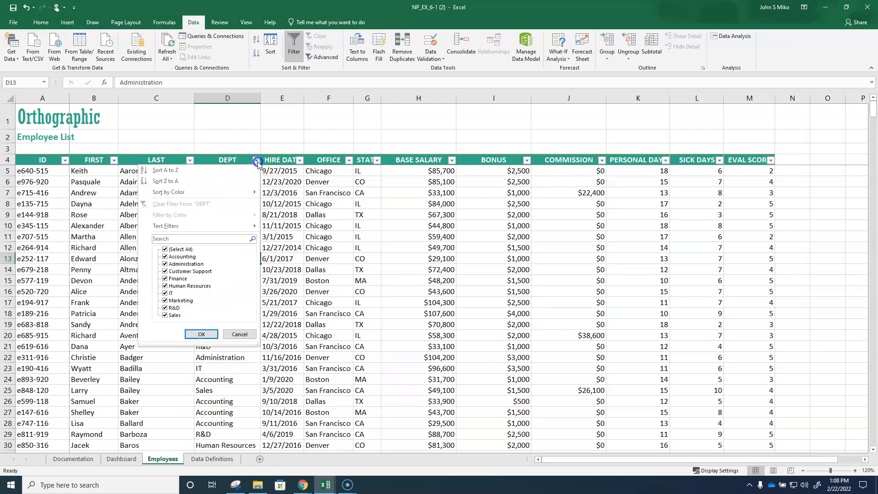
pyautogui.click(251, 226)
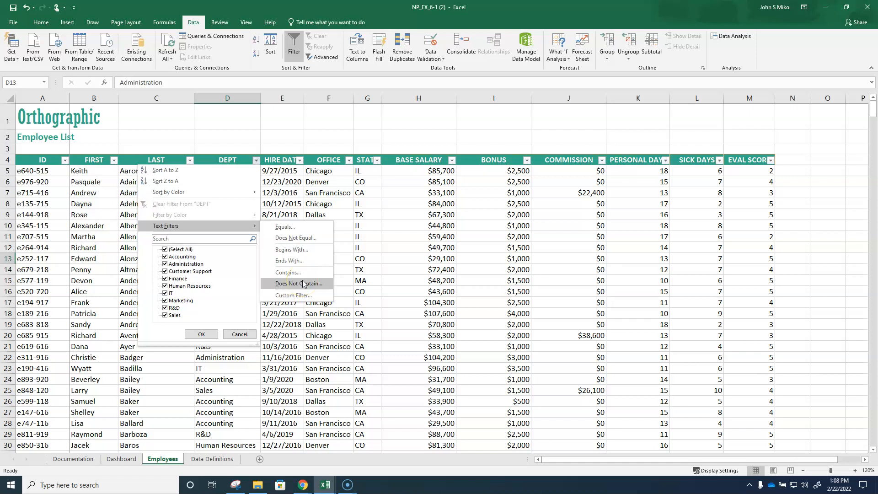
pyautogui.click(239, 333)
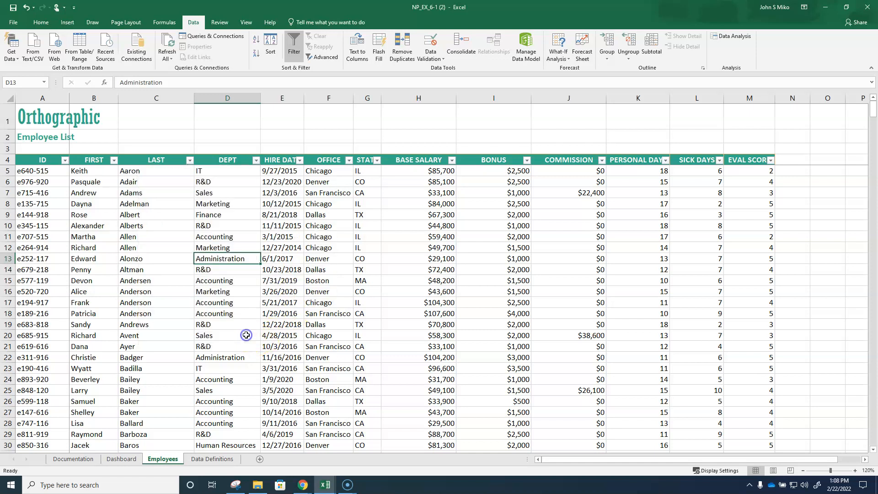
# Filter the BASE SALARY column to show only the $27,000 value.
pyautogui.click(452, 160)
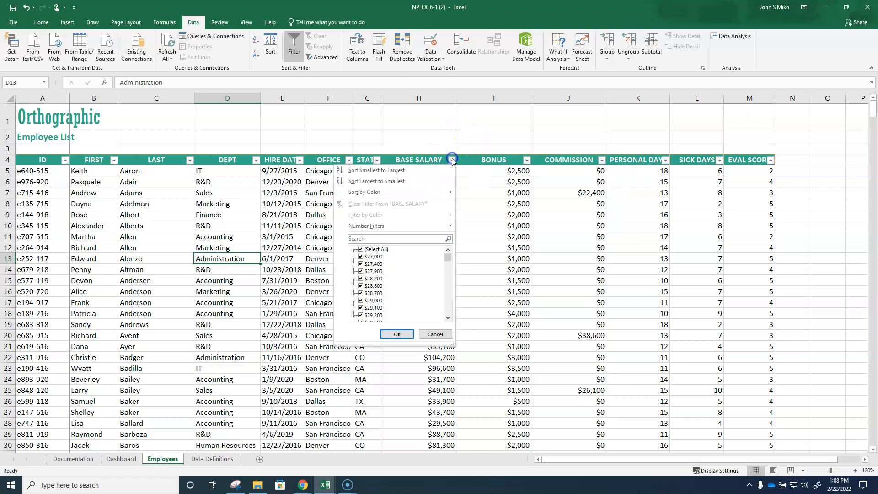
pyautogui.click(360, 249)
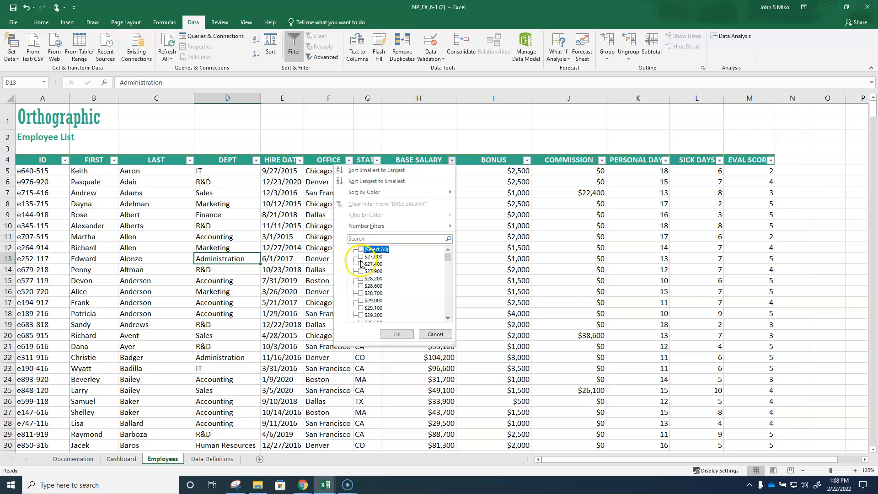
pyautogui.click(360, 257)
pyautogui.click(396, 334)
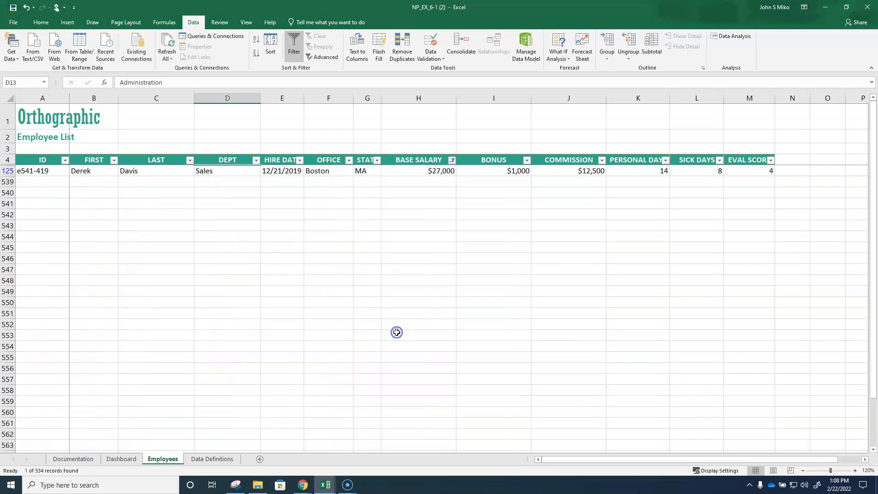
# Replace the BASE SALARY filter with a Greater Than number filter of 70000.
pyautogui.click(452, 160)
pyautogui.click(361, 250)
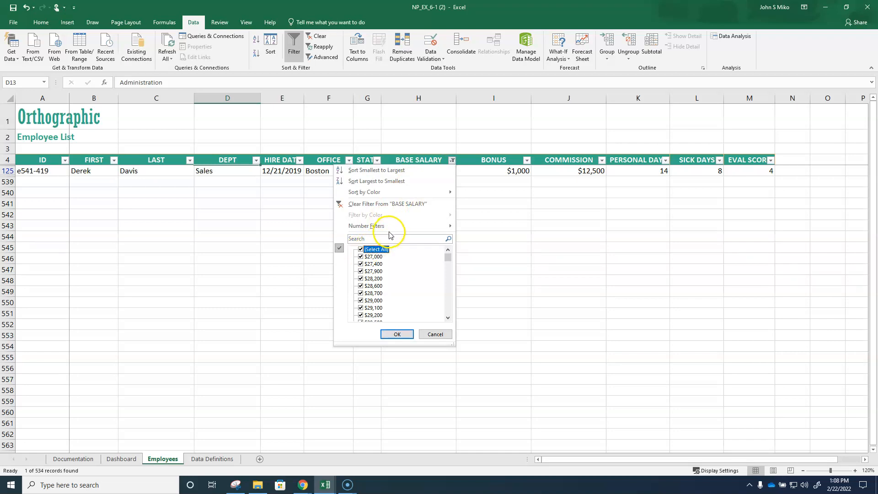
pyautogui.moveTo(399, 228)
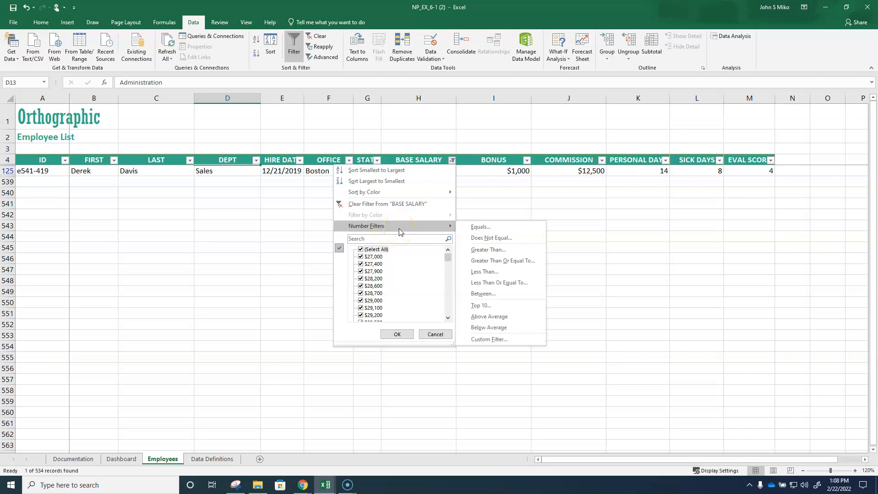
pyautogui.click(489, 250)
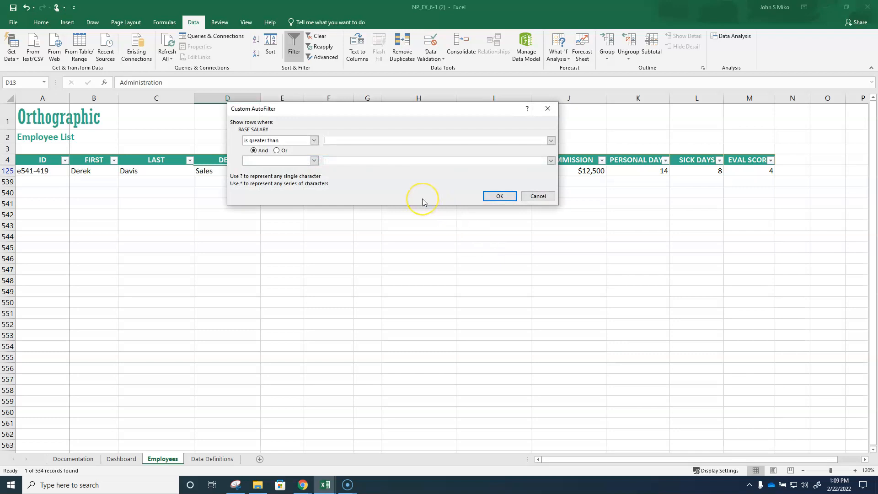
pyautogui.write('70000')
pyautogui.click(496, 197)
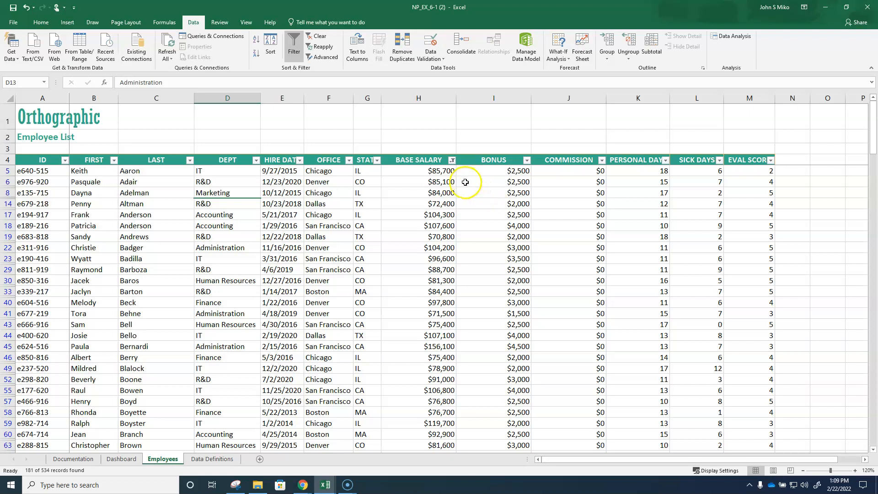
# Switch BASE SALARY to a Between number filter that keeps only salaries in the $70,000s.
pyautogui.click(451, 160)
pyautogui.moveTo(432, 226)
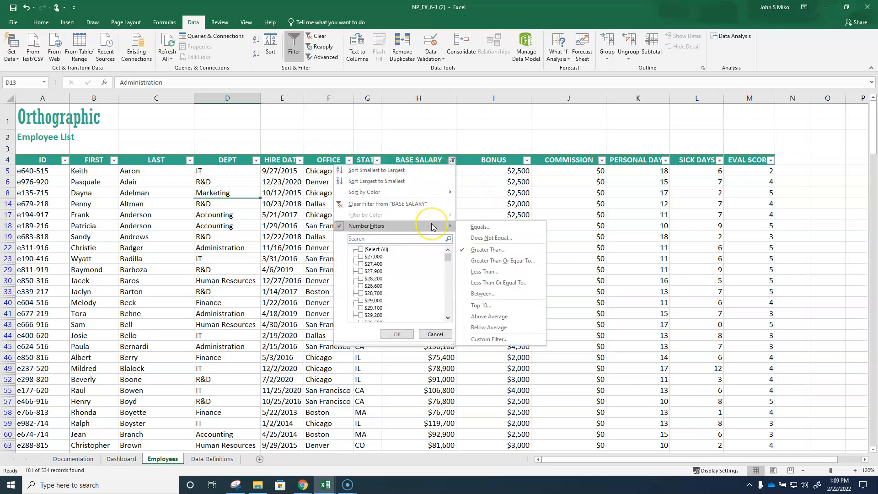
pyautogui.click(484, 293)
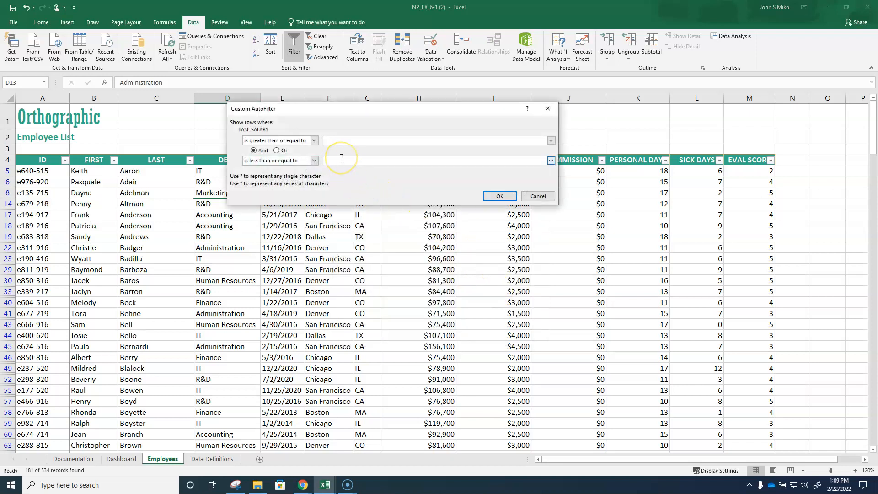
pyautogui.write('7000')
pyautogui.click(343, 159)
pyautogui.write('8')
pyautogui.click(500, 196)
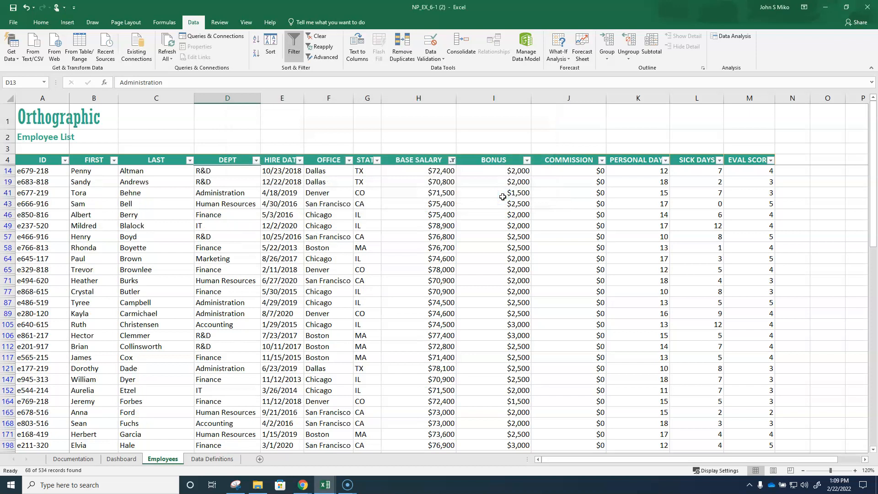
# Look through the employees in the filtered salary range, and clear the filter from the list.
pyautogui.scroll(-1, 503, 197)
pyautogui.scroll(-20, 503, 196)
pyautogui.scroll(7, 503, 208)
pyautogui.scroll(15, 452, 205)
pyautogui.click(320, 36)
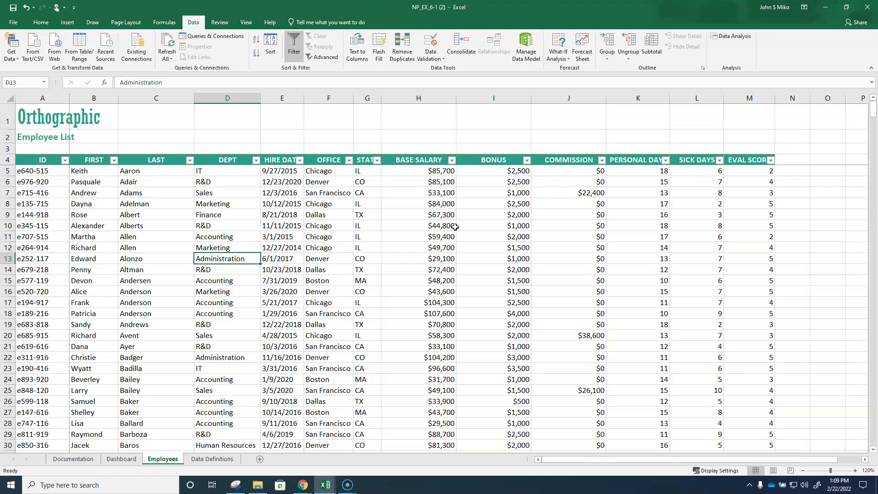
# Apply a Top 10 number filter to BASE SALARY, set to the top 5 items.
pyautogui.click(452, 161)
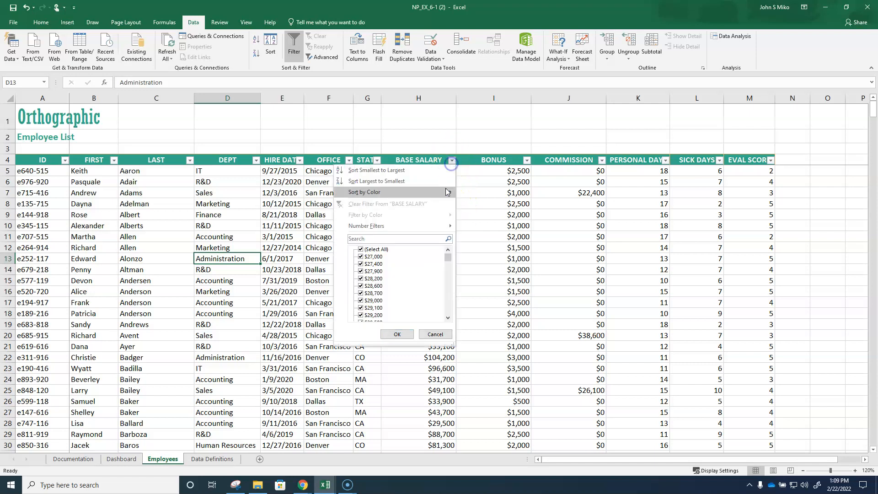
pyautogui.moveTo(446, 226)
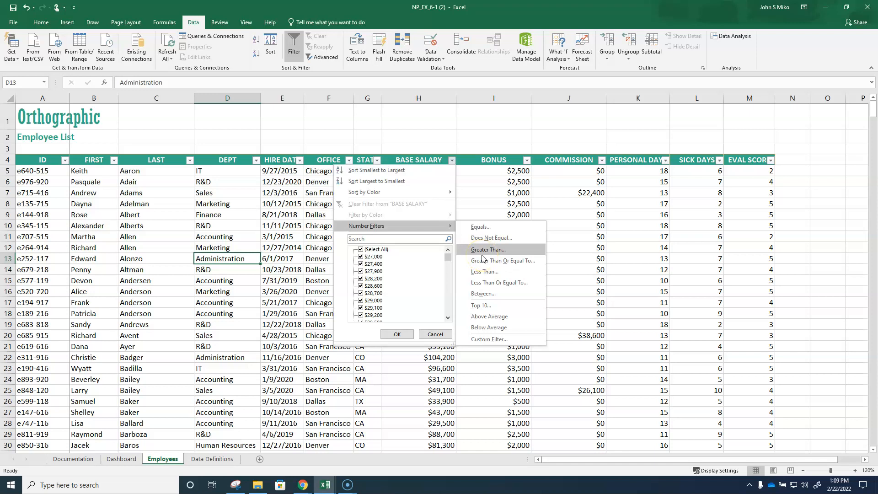
pyautogui.click(505, 305)
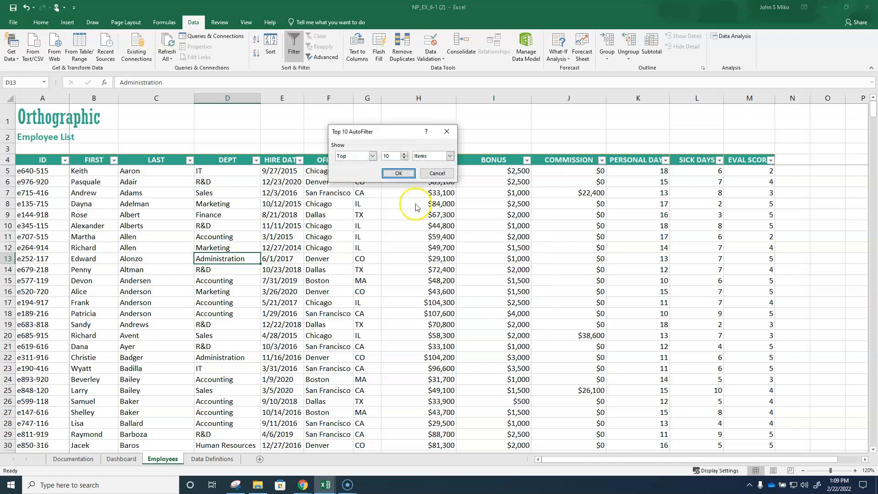
pyautogui.click(403, 160)
pyautogui.click(403, 160)
pyautogui.click(403, 160)
pyautogui.click(404, 158)
pyautogui.click(403, 159)
pyautogui.click(400, 173)
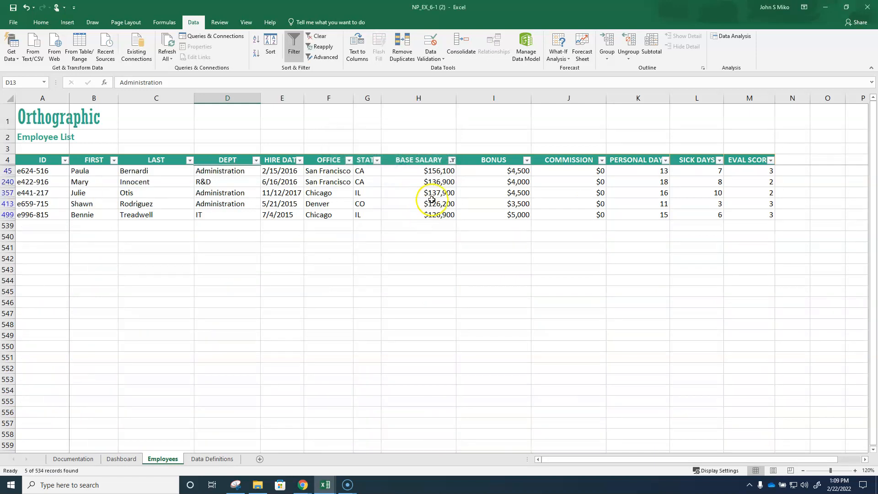
# Remove the top-salary filter so that the list includes every employee again.
pyautogui.click(451, 160)
pyautogui.moveTo(419, 226)
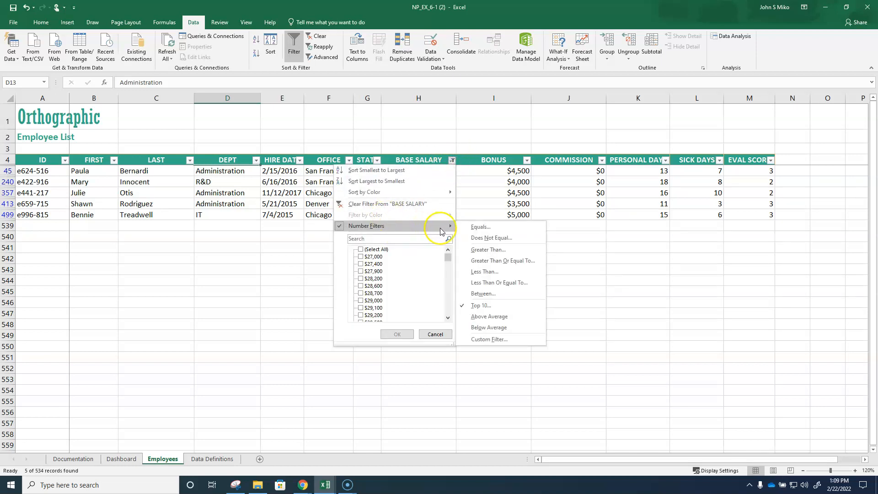
pyautogui.click(317, 36)
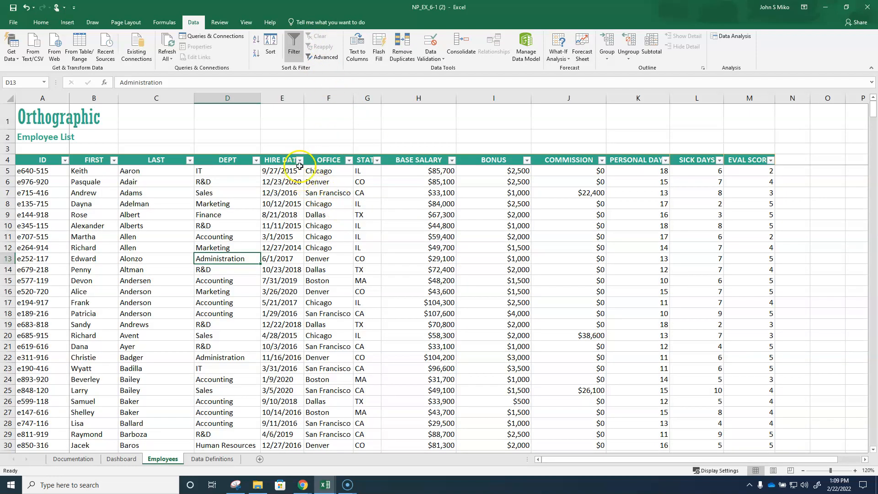
# Review the HIRE DATE date filter options, and expand 2020 and its January entry down to individual days.
pyautogui.click(300, 160)
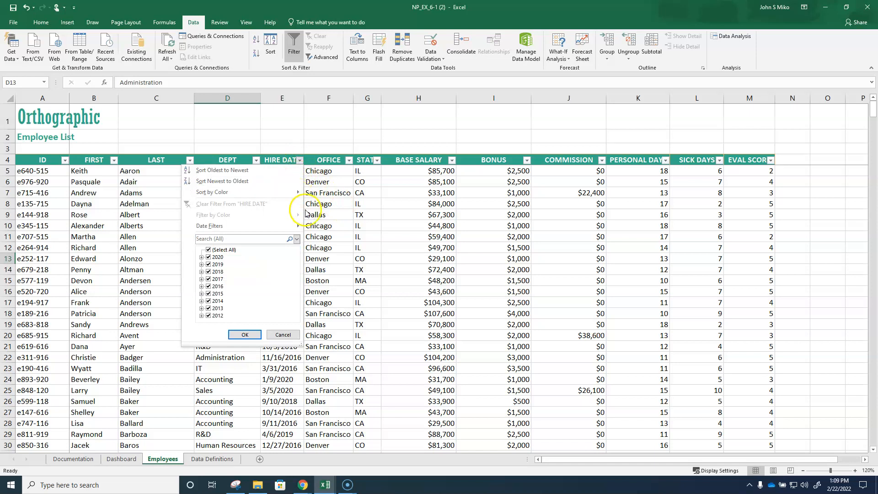
pyautogui.click(298, 226)
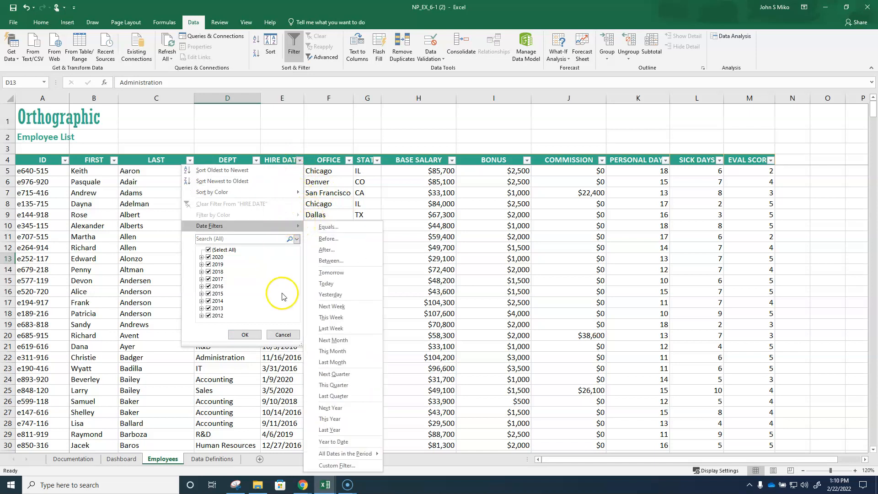
pyautogui.click(201, 258)
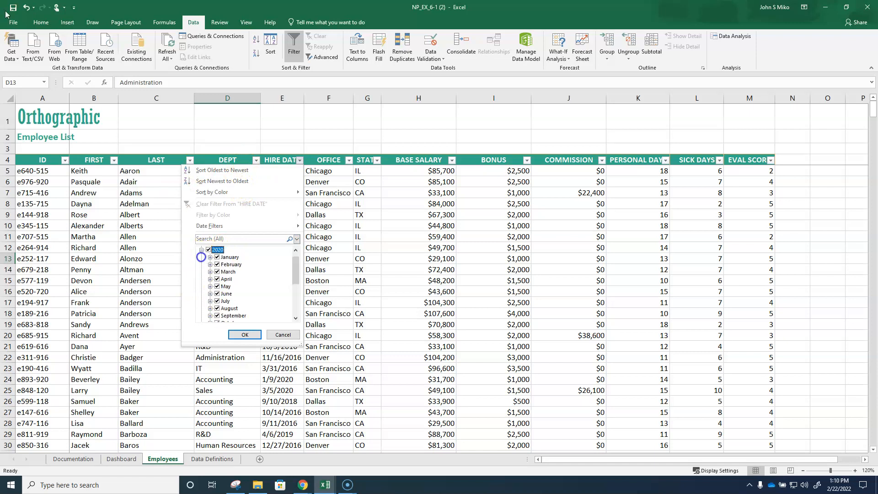
pyautogui.click(201, 252)
pyautogui.click(203, 259)
pyautogui.click(210, 257)
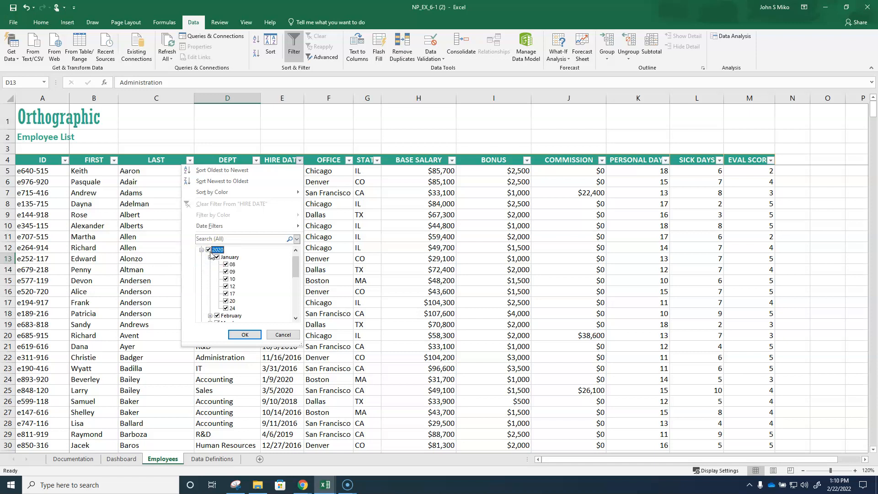
pyautogui.scroll(1, 208, 252)
# Filter HIRE DATE to dates in 2020, keeping only the 9th selected within January.
pyautogui.click(209, 250)
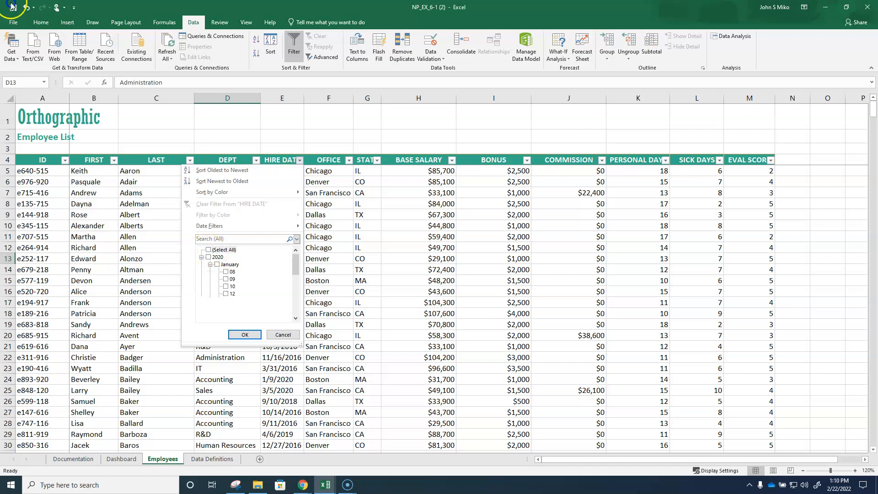
pyautogui.click(209, 257)
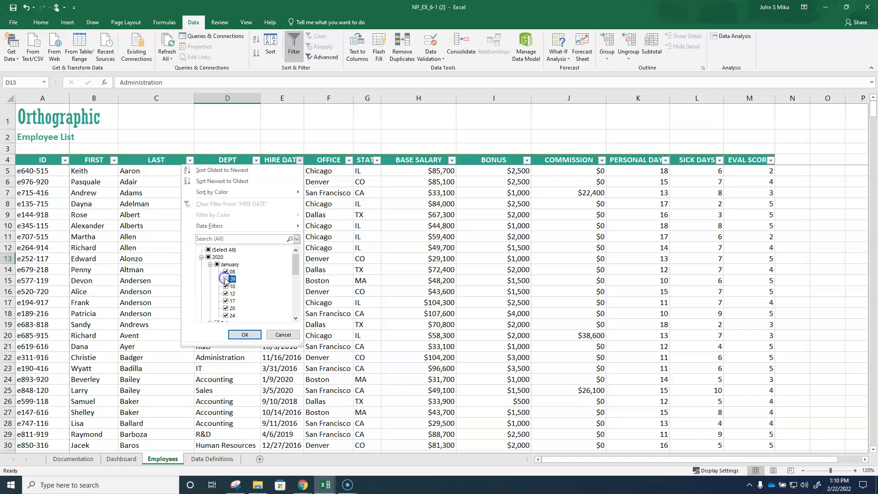
pyautogui.doubleClick(218, 265)
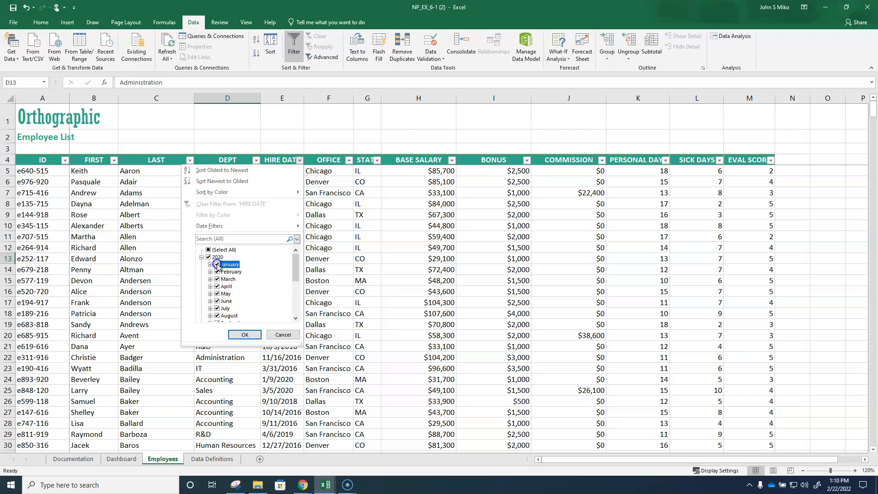
pyautogui.click(210, 265)
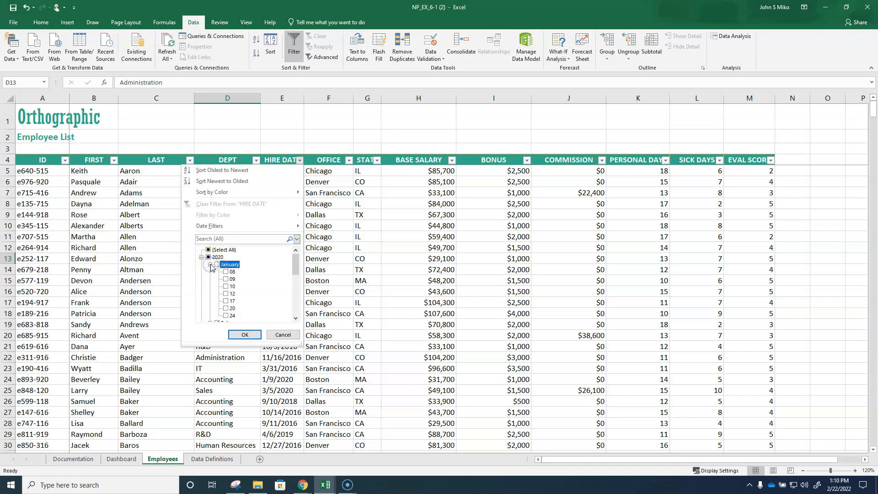
pyautogui.click(245, 333)
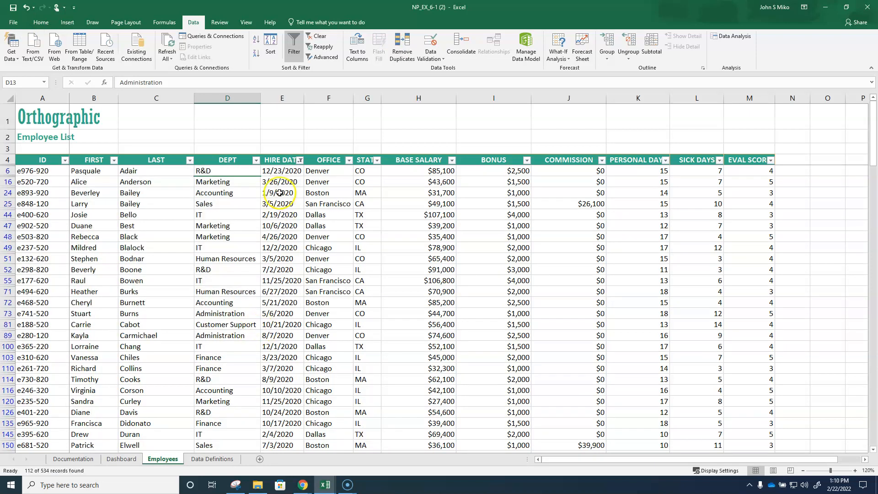
# Narrow the HIRE DATE filter to the single day January 9, 2020.
pyautogui.click(298, 162)
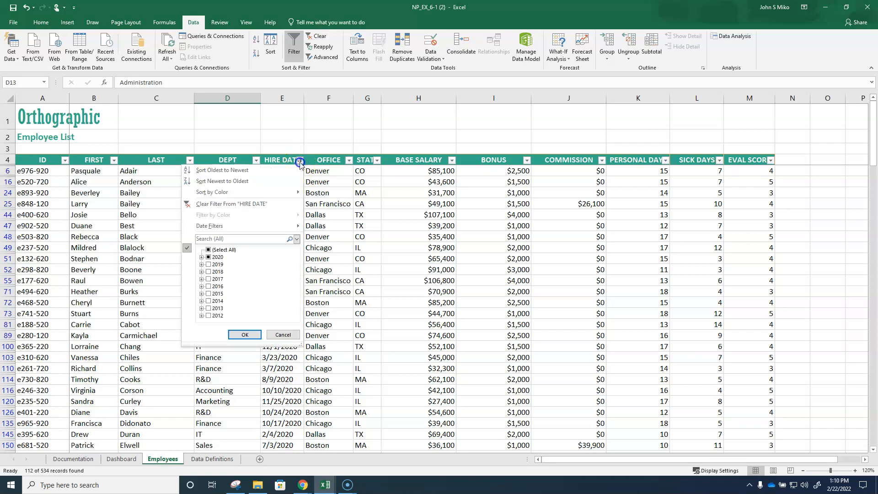
pyautogui.click(203, 259)
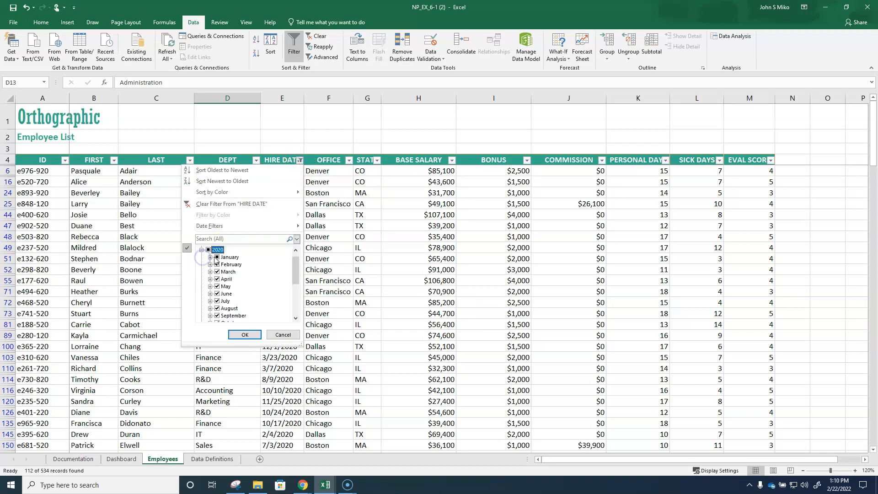
pyautogui.click(208, 250)
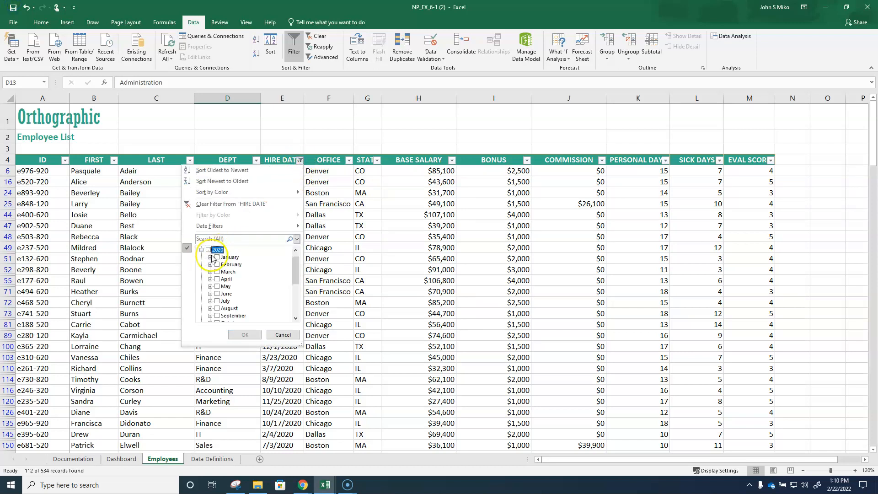
pyautogui.click(209, 257)
pyautogui.click(225, 272)
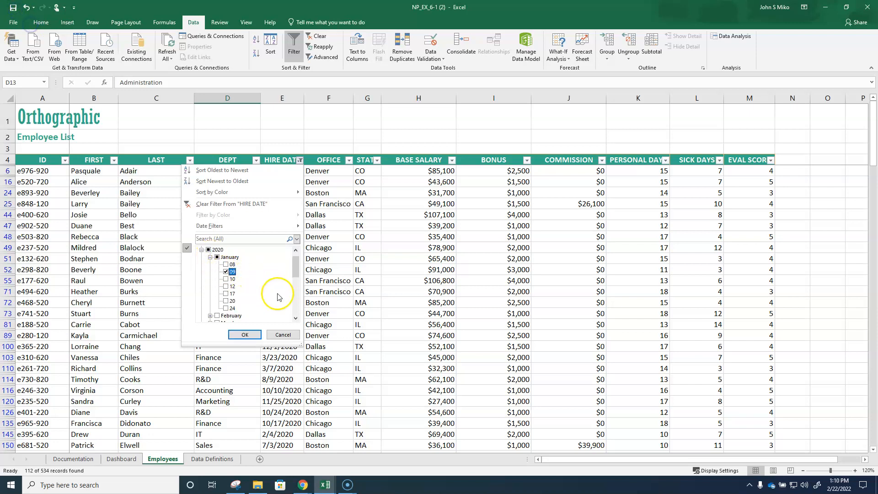
pyautogui.click(250, 335)
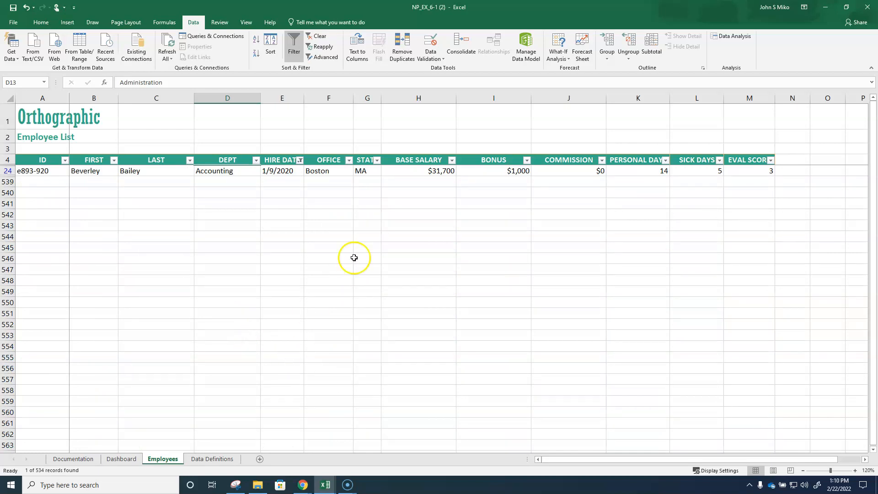
# Review the available HIRE DATE date filters, and clear the filter from that column.
pyautogui.click(299, 160)
pyautogui.click(208, 250)
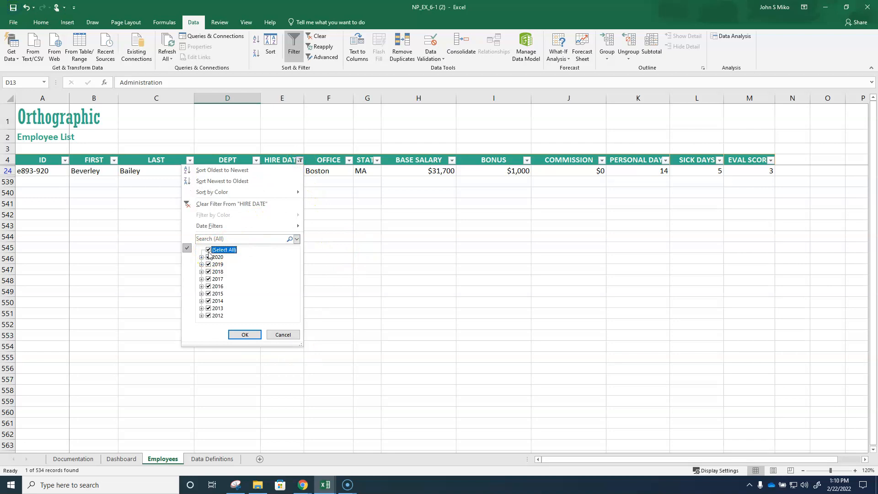
pyautogui.moveTo(285, 230)
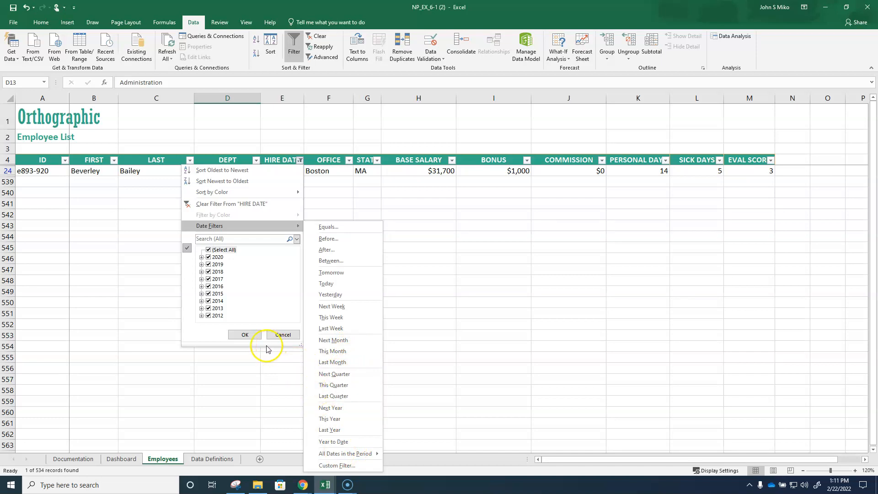
pyautogui.click(235, 204)
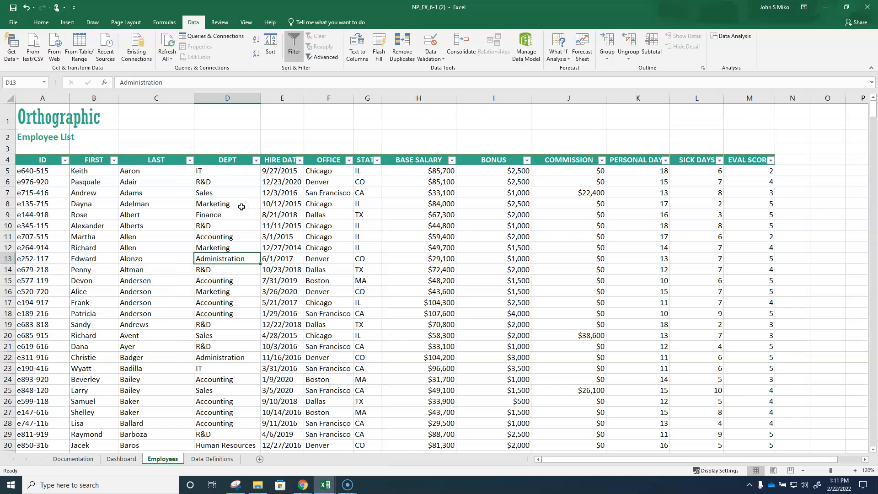
# Sort the LAST column in both alphabetical directions, finishing with A to Z, and clear the sort settings.
pyautogui.click(189, 160)
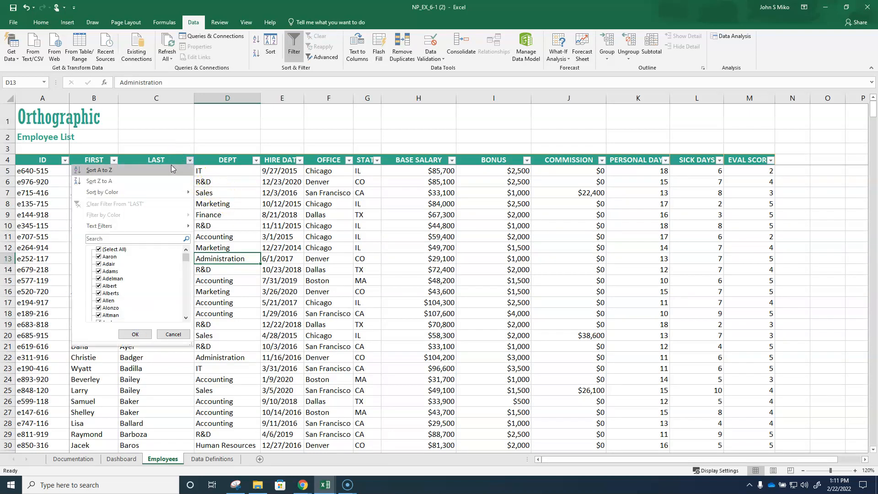
pyautogui.click(171, 166)
pyautogui.click(190, 160)
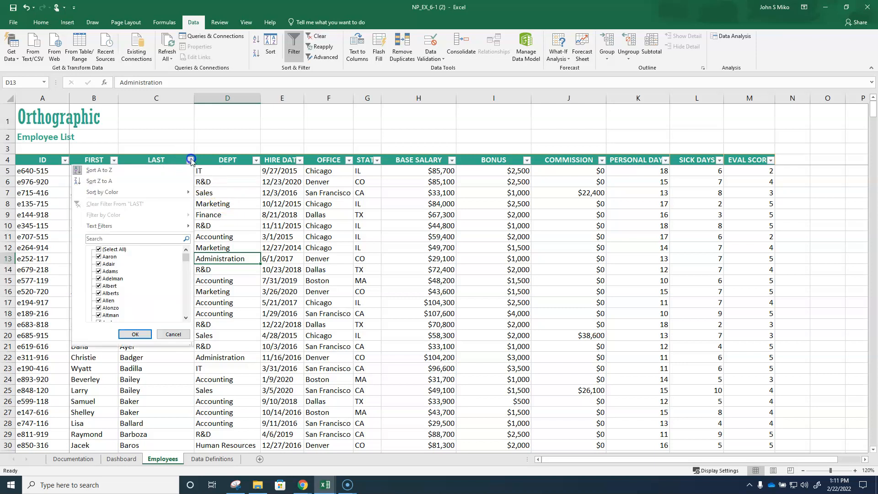
pyautogui.click(160, 181)
pyautogui.click(190, 161)
pyautogui.click(174, 165)
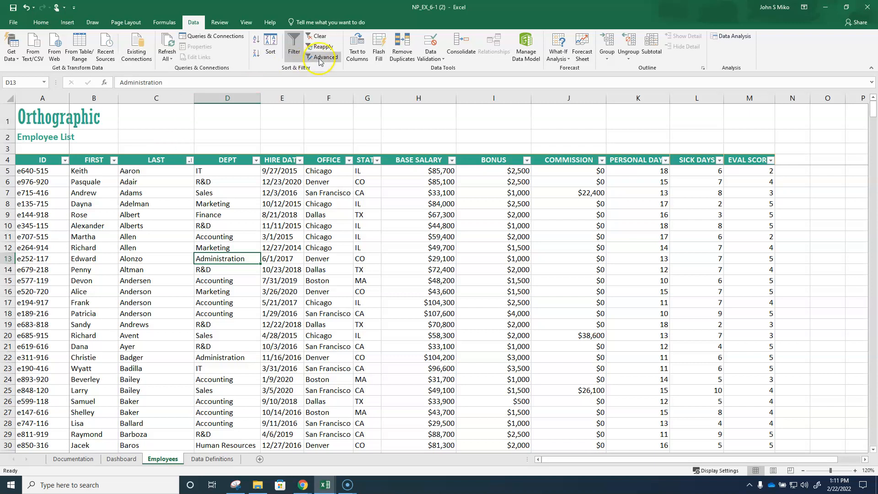
pyautogui.click(320, 36)
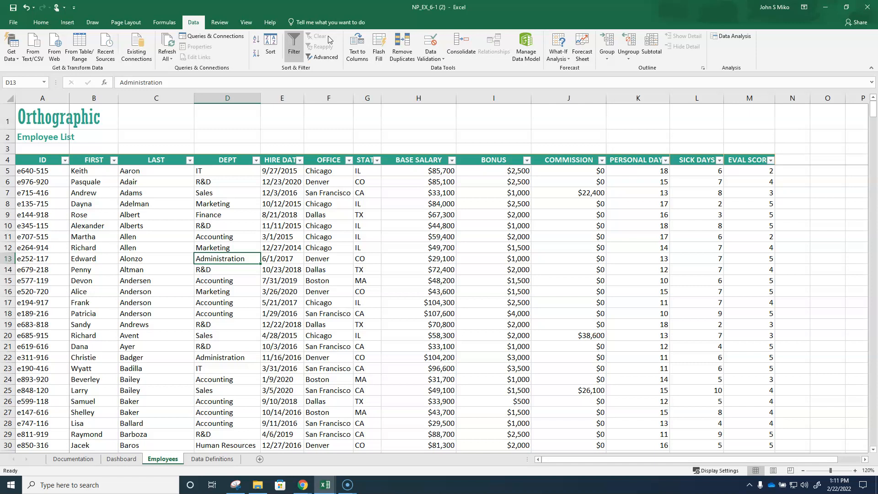
# Insert a new worksheet after Employees and name it Filters.
pyautogui.click(263, 460)
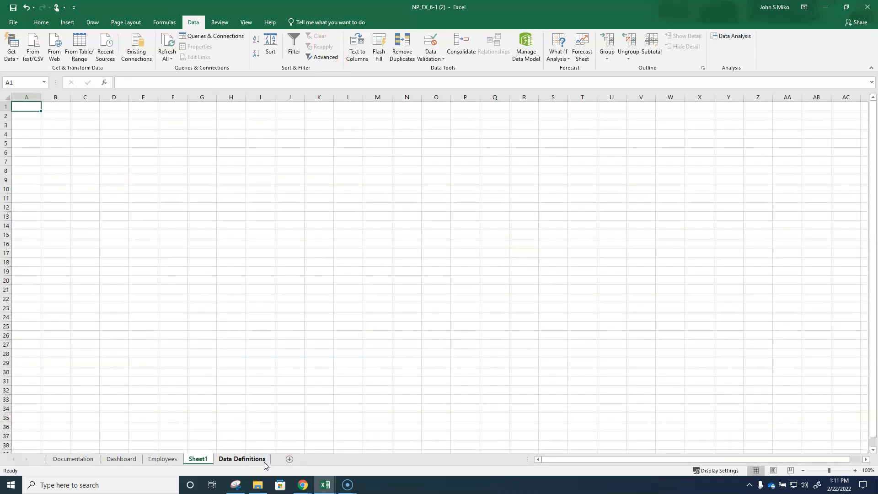
pyautogui.doubleClick(210, 459)
pyautogui.write('Filters')
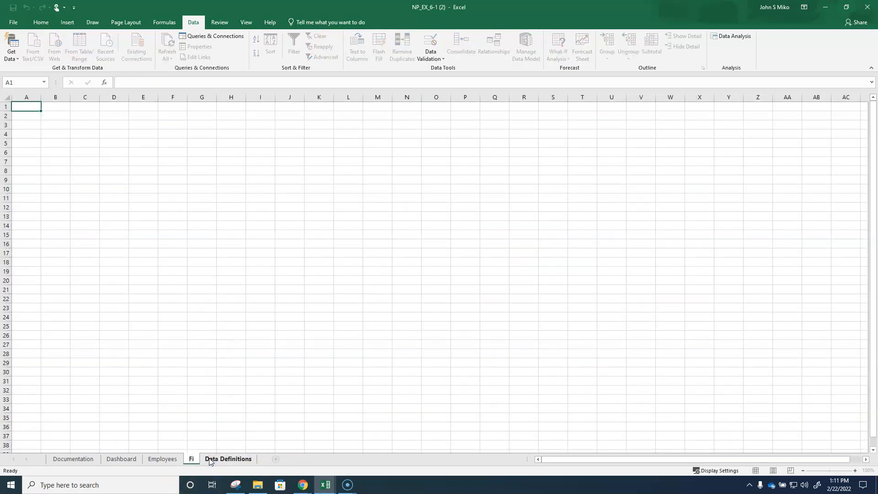
pyautogui.press('Return')
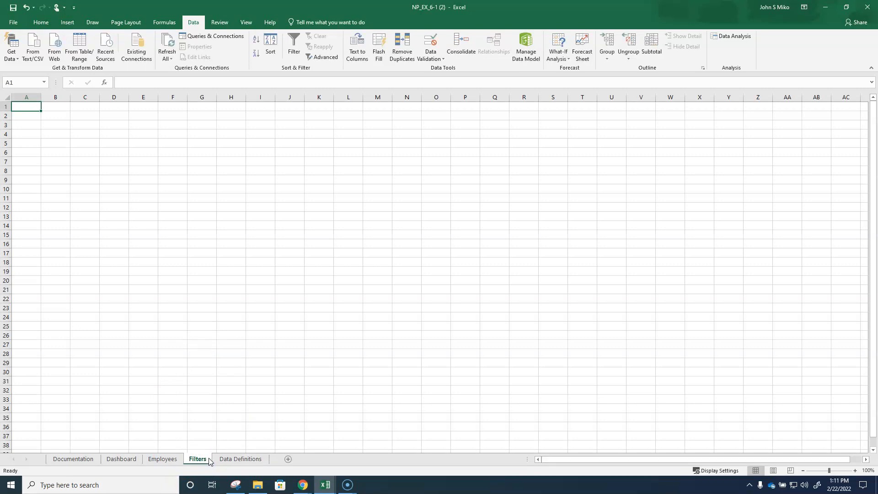
# Copy the column headers A4:M4 from the Employees sheet to cell A1 of the Filters sheet.
pyautogui.click(171, 459)
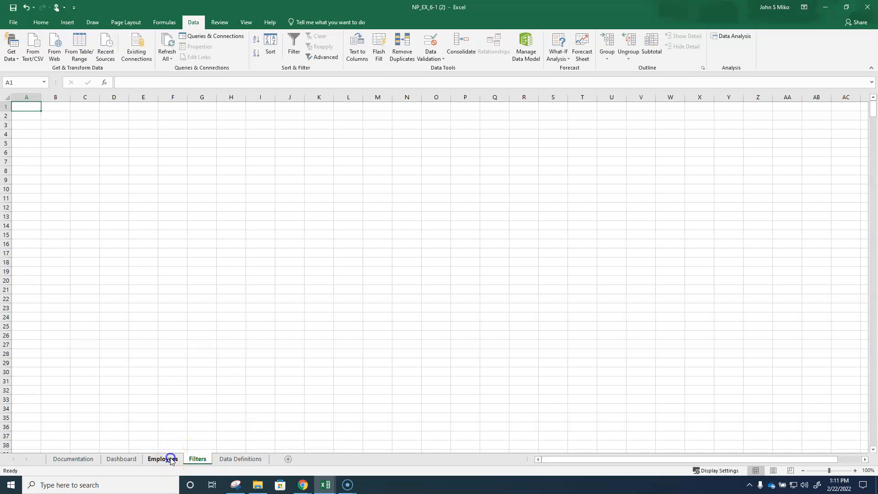
pyautogui.moveTo(41, 160); pyautogui.dragTo(743, 160)
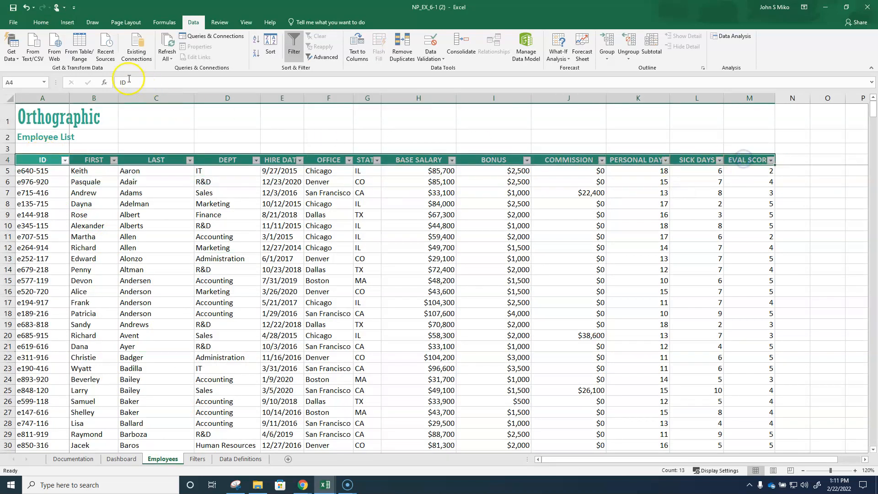
pyautogui.click(41, 22)
pyautogui.click(40, 46)
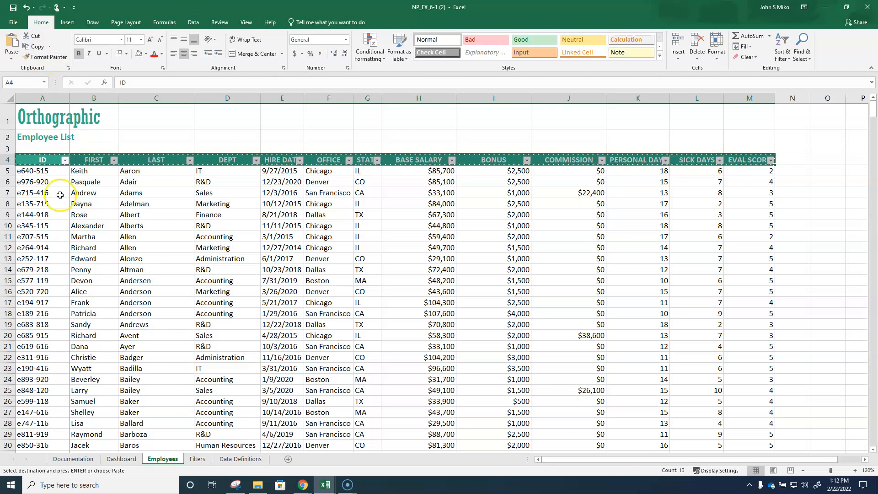
pyautogui.click(198, 459)
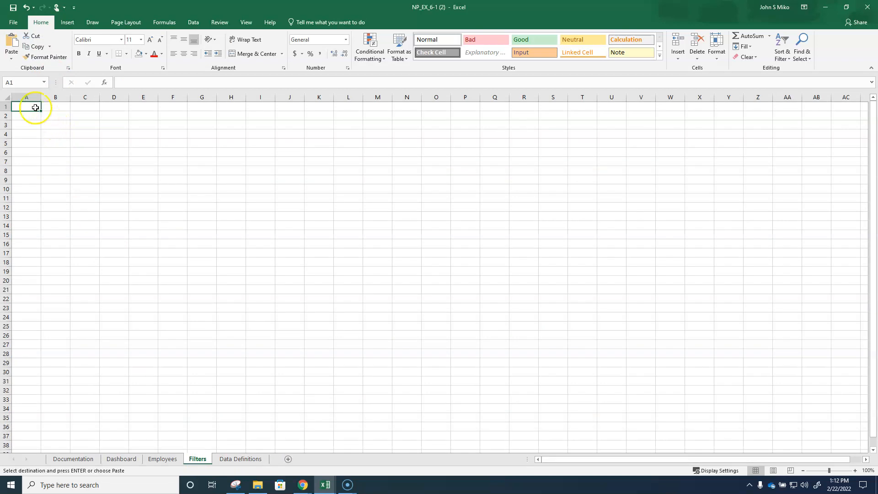
pyautogui.click(12, 41)
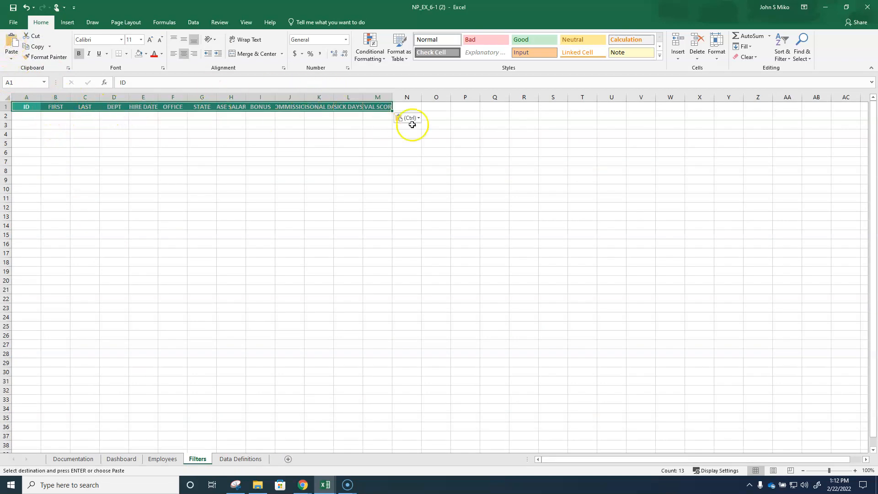
# AutoFit columns A through M on the Filters sheet to the width of their headers.
pyautogui.moveTo(24, 96); pyautogui.dragTo(386, 96)
pyautogui.doubleClick(392, 97)
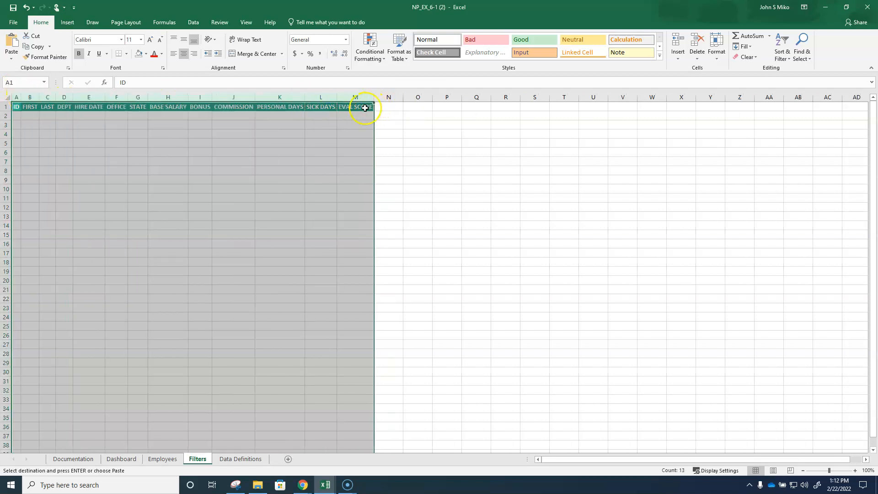
pyautogui.click(226, 167)
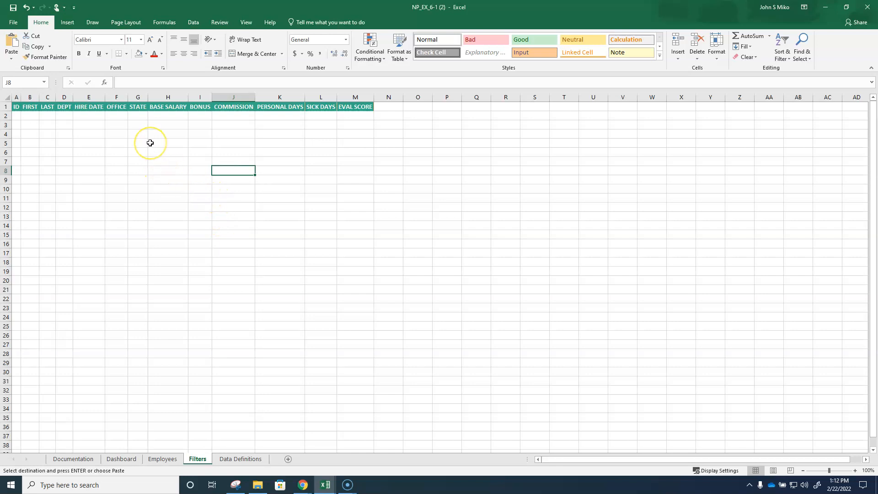
# Enter the criteria CO under STATE and >70000 under BASE SALARY in row 2 of the Filters sheet.
pyautogui.click(137, 115)
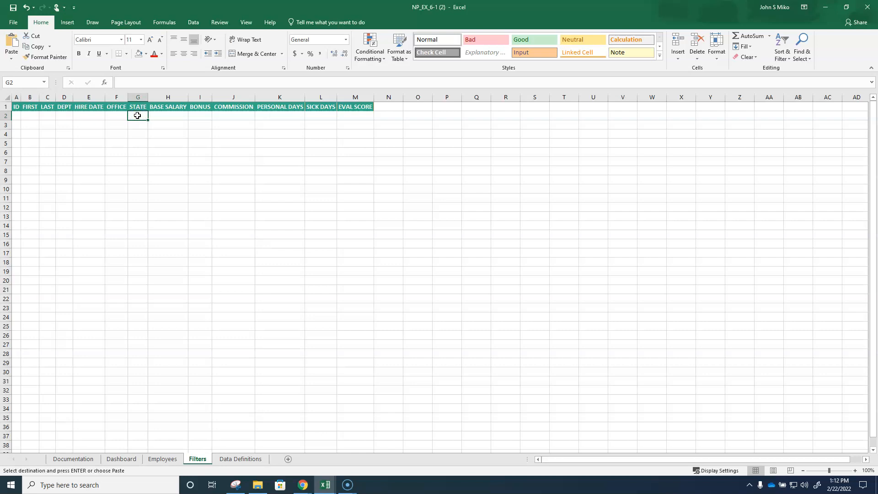
pyautogui.write('CO')
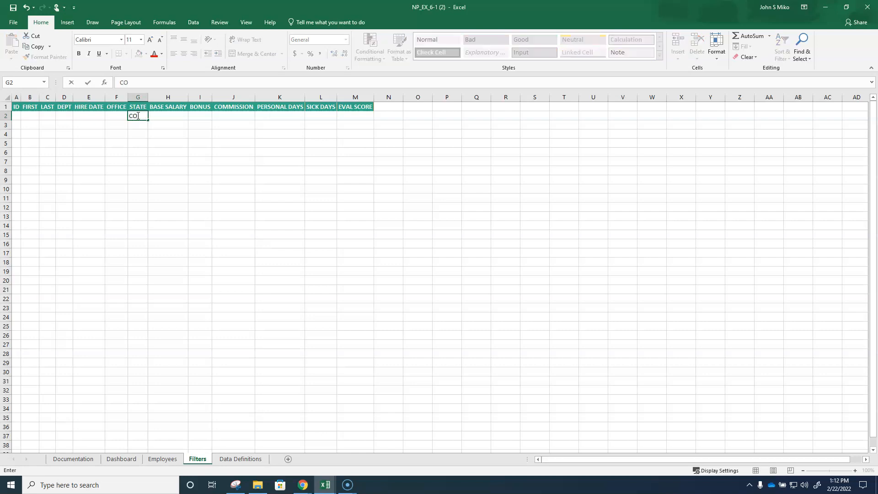
pyautogui.press('Tab')
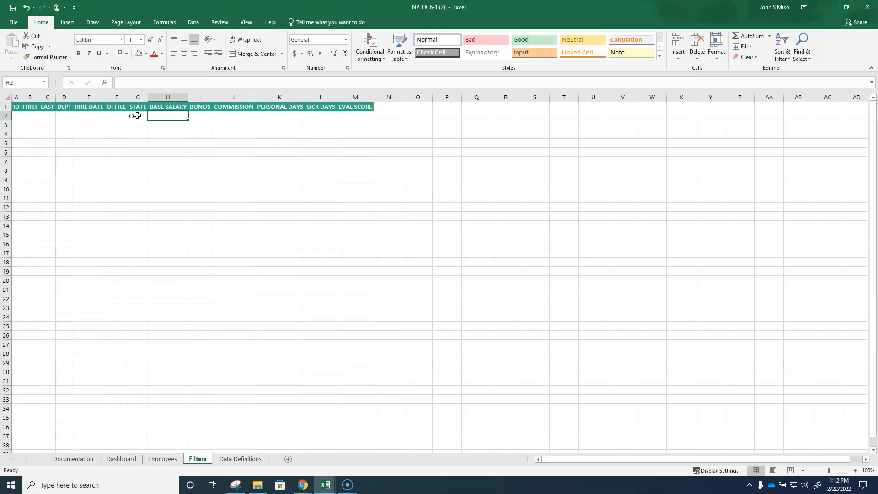
pyautogui.write('>70000')
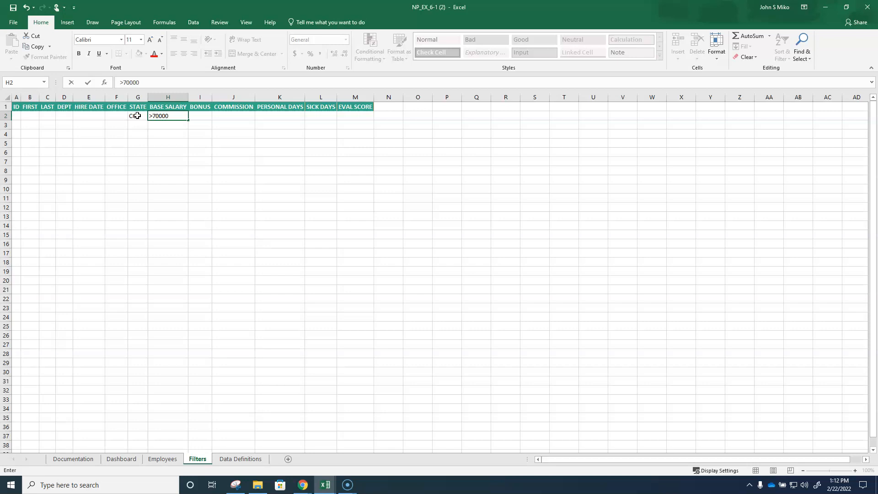
pyautogui.press('Return')
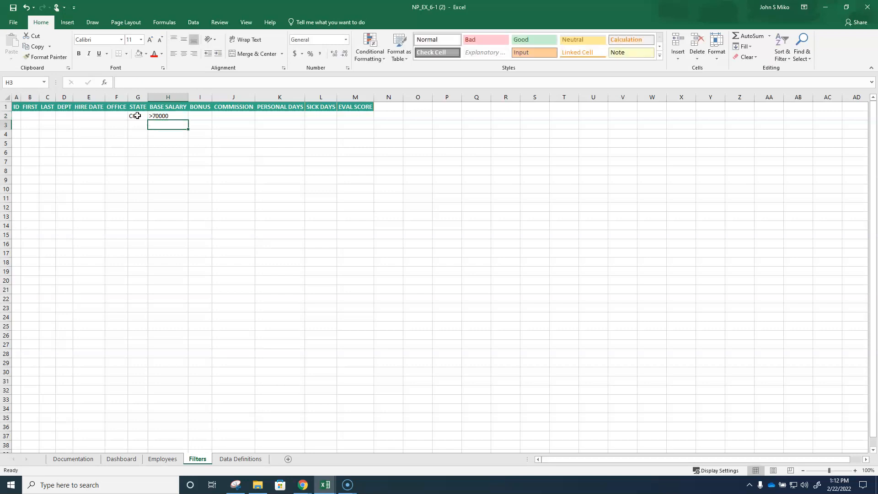
# Start an advanced filter on the Employees sheet, filtering the list $A$4:$M$538 in place.
pyautogui.click(174, 459)
pyautogui.click(241, 324)
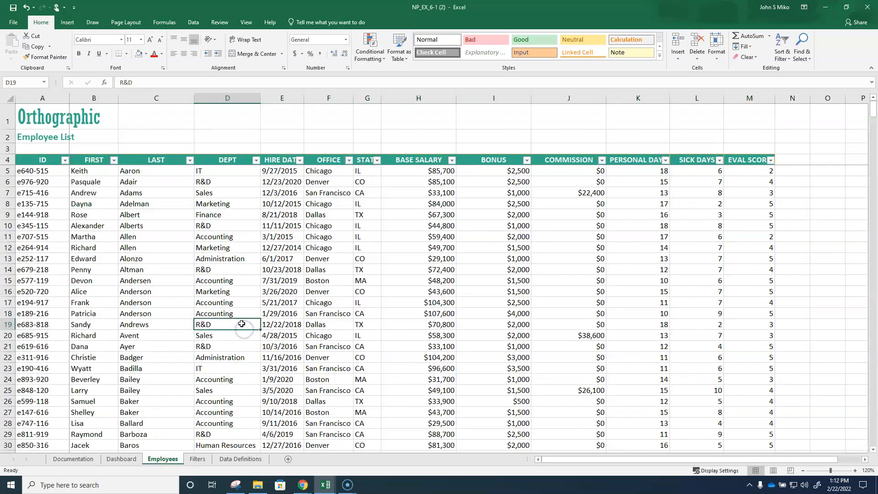
pyautogui.click(196, 23)
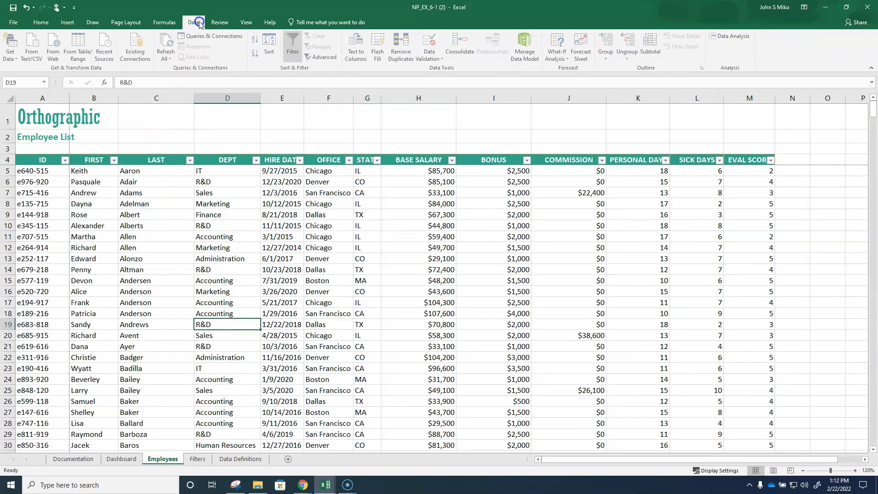
pyautogui.click(304, 71)
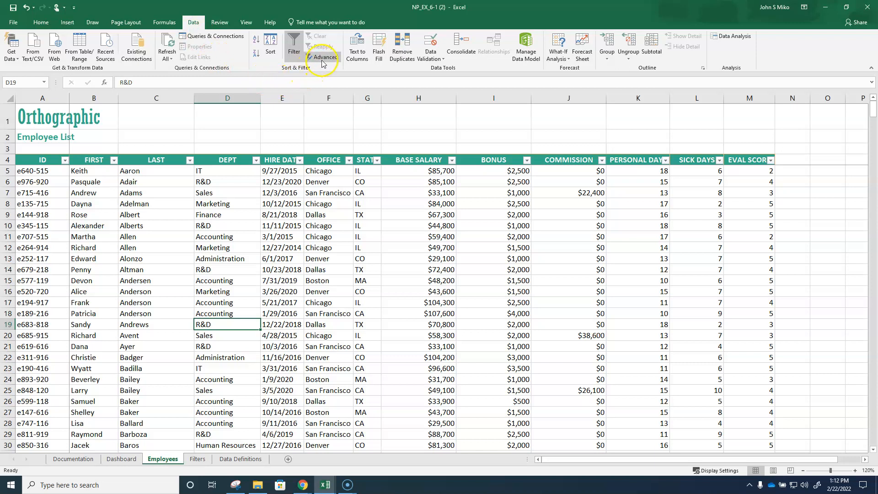
pyautogui.click(322, 60)
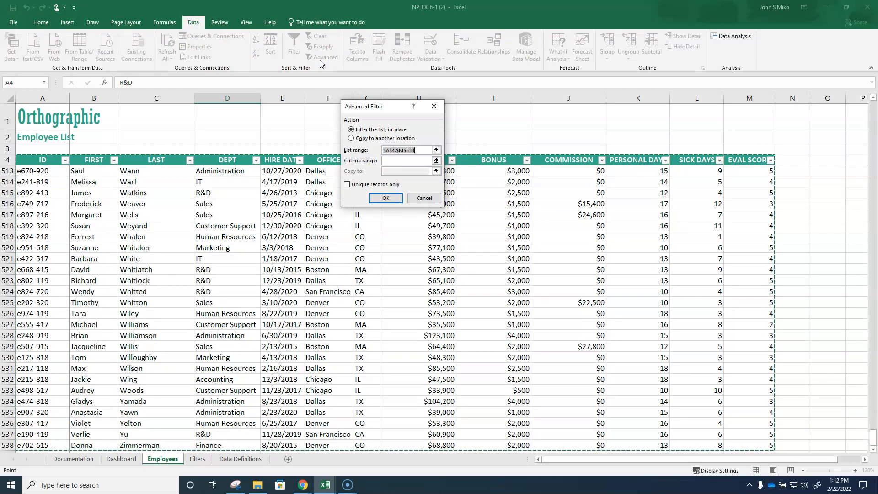
pyautogui.click(364, 132)
pyautogui.click(401, 150)
# Set the criteria range to Filters!$A$1:$M$2, apply the advanced filter and review the matching employees.
pyautogui.click(426, 161)
pyautogui.click(436, 161)
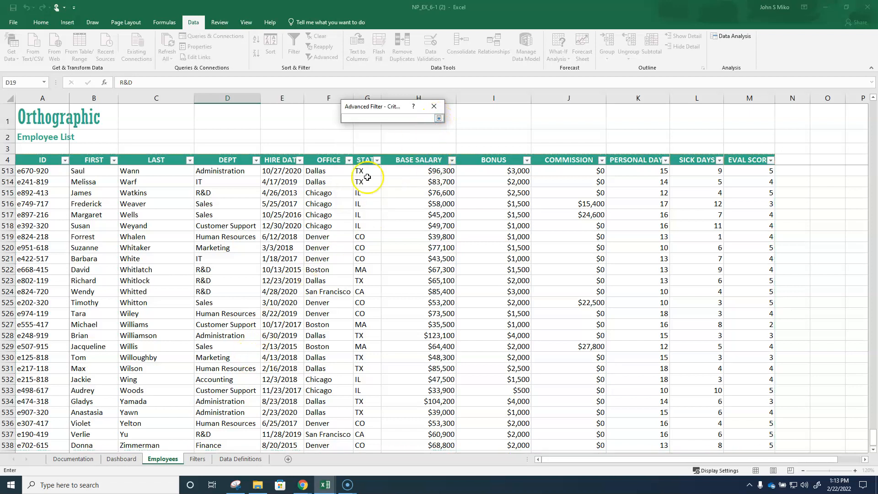
pyautogui.click(199, 461)
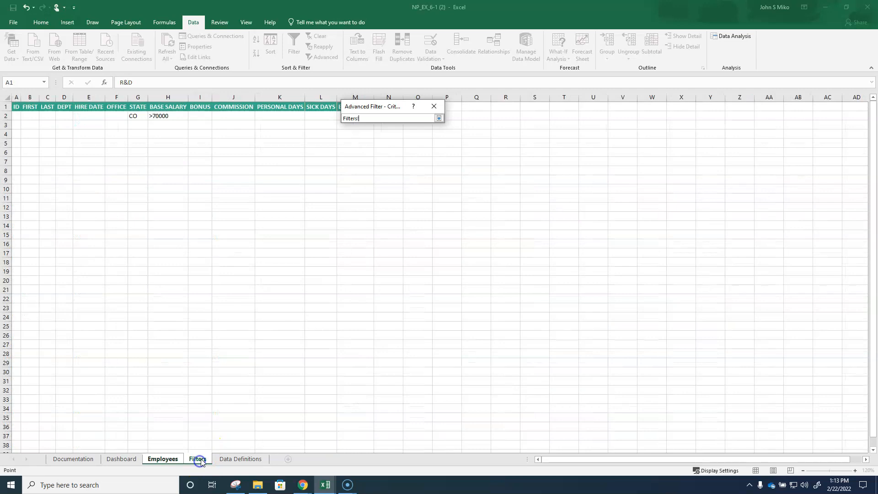
pyautogui.moveTo(16, 106); pyautogui.dragTo(365, 112)
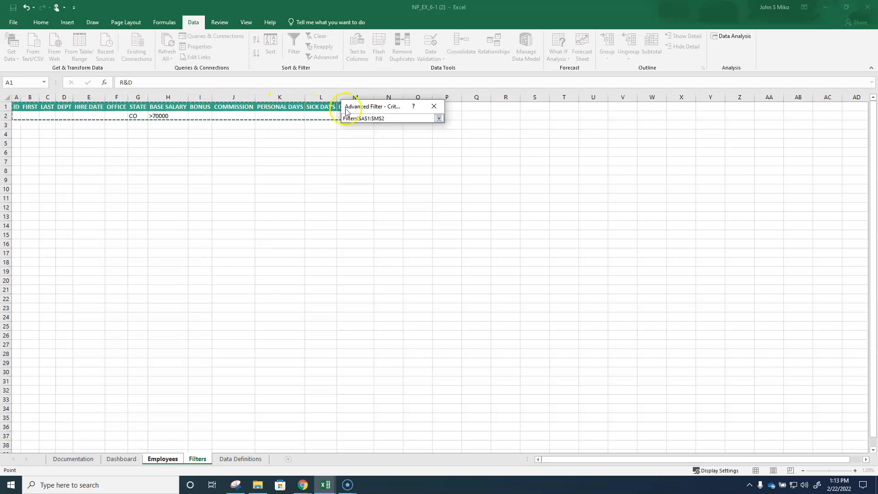
pyautogui.click(438, 118)
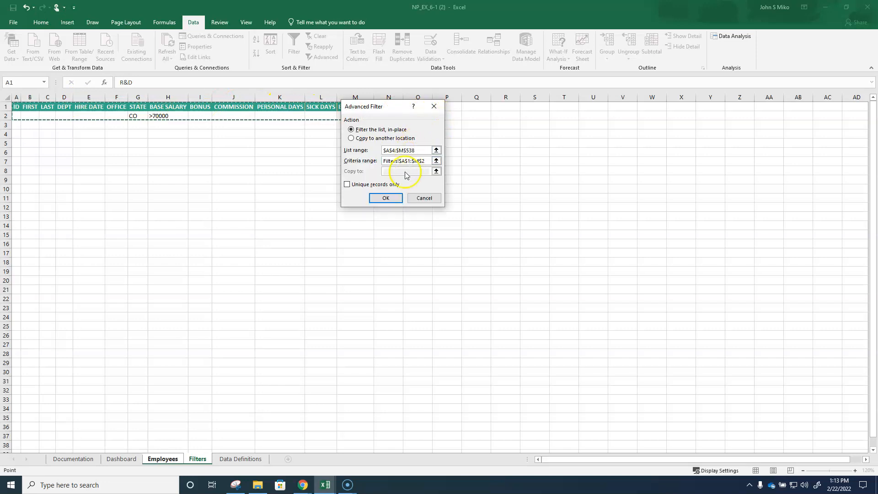
pyautogui.click(384, 198)
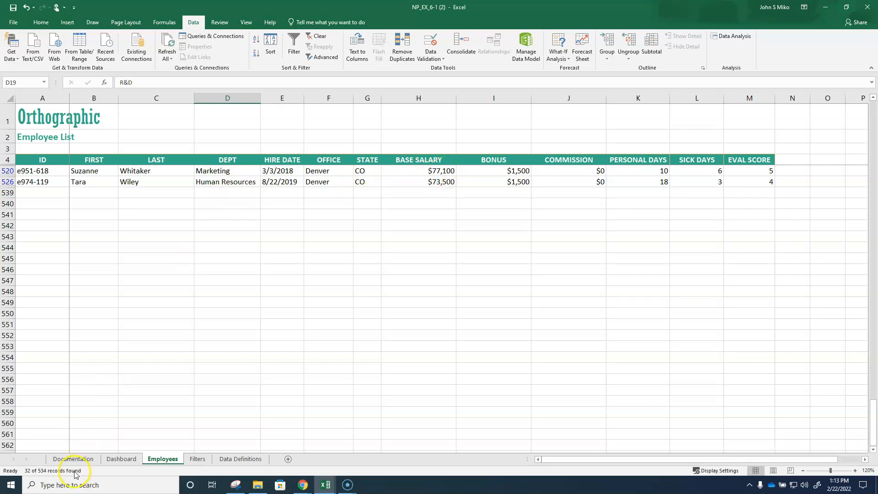
pyautogui.scroll(2, 196, 289)
pyautogui.scroll(2, 197, 289)
pyautogui.scroll(7, 349, 249)
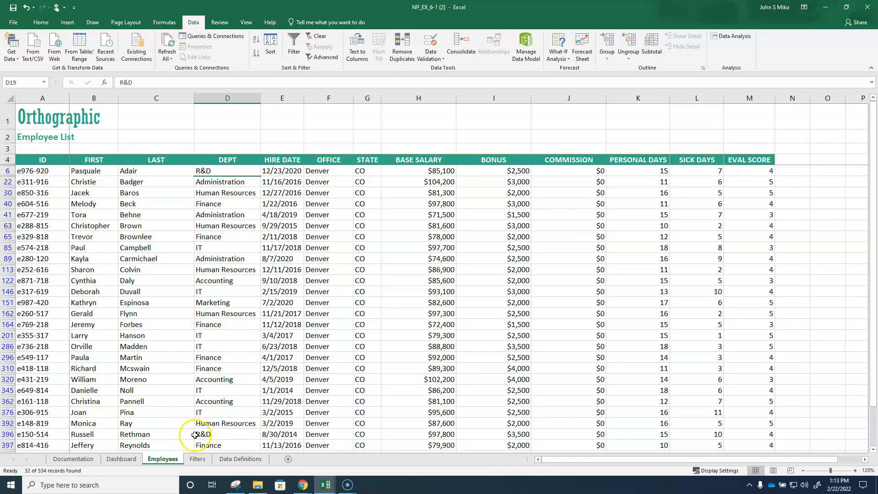
# Insert a blank column before BONUS on the Filters sheet.
pyautogui.click(198, 459)
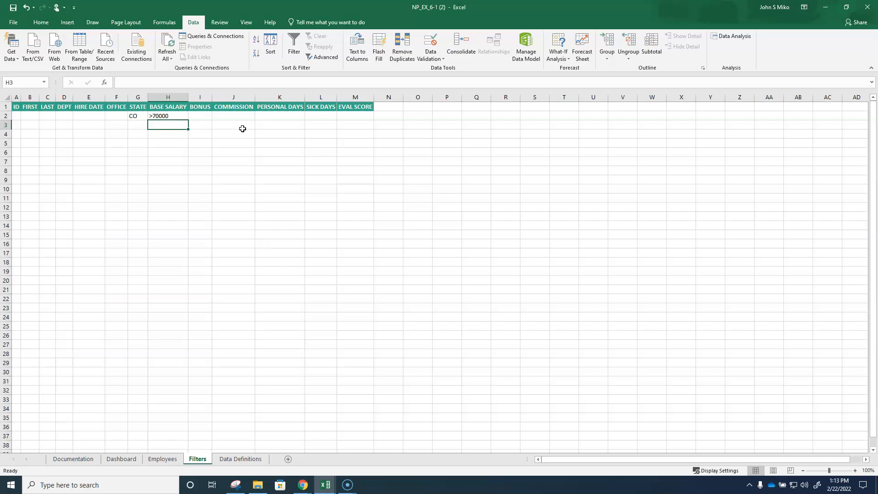
pyautogui.click(201, 95)
pyautogui.rightClick(201, 95)
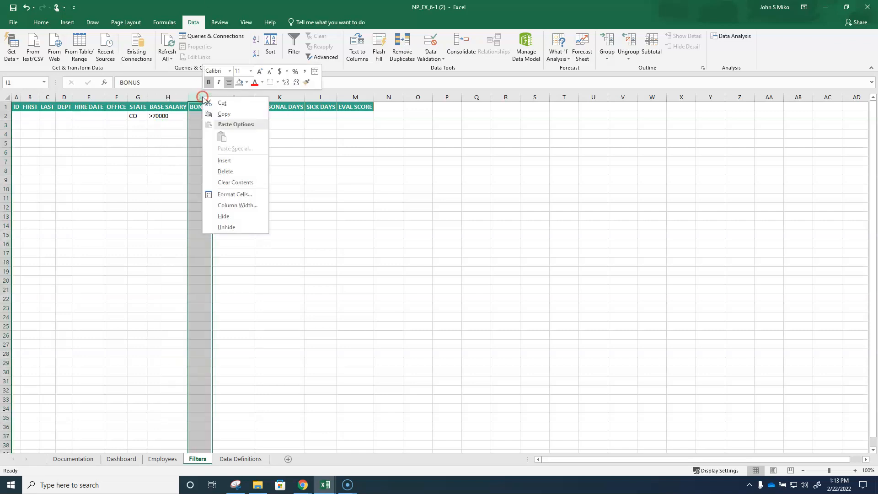
pyautogui.click(242, 161)
# Copy the BASE SALARY header and its criterion from H1:H2 into the new column at I1.
pyautogui.moveTo(171, 107); pyautogui.dragTo(170, 112)
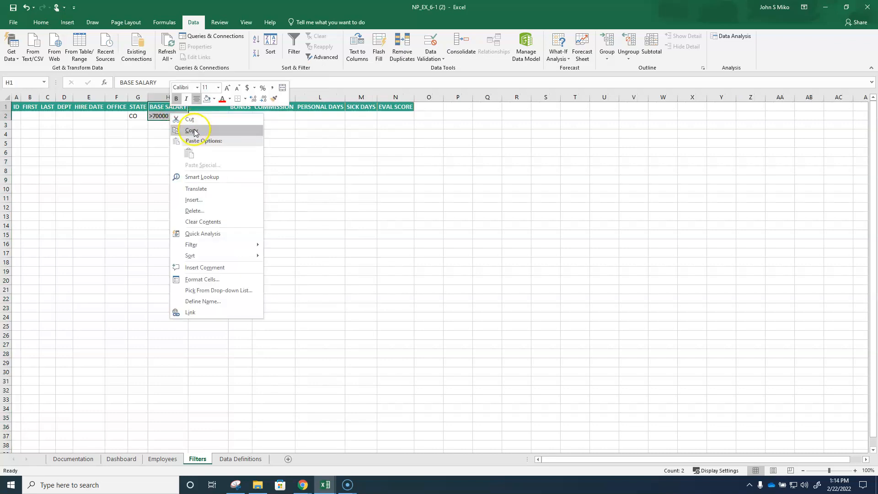
pyautogui.click(190, 120)
pyautogui.click(208, 107)
pyautogui.click(40, 22)
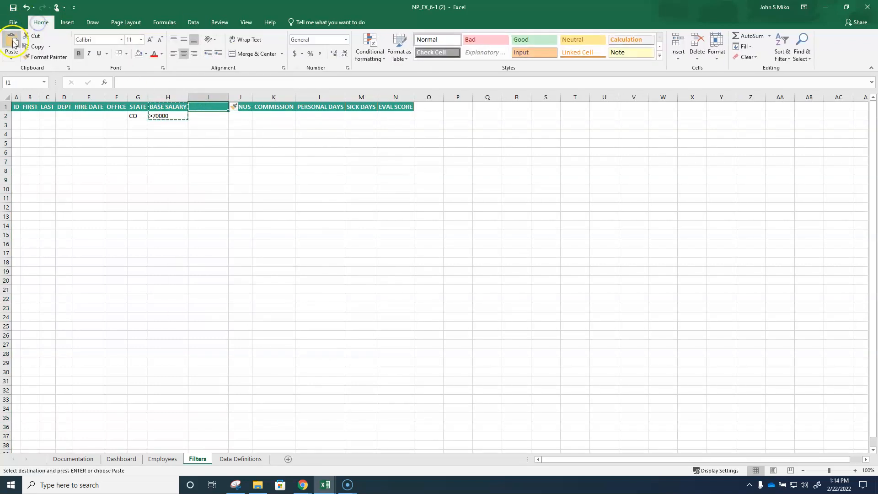
pyautogui.click(11, 44)
# Replace the criterion under the second BASE SALARY header in I2 with <=80000.
pyautogui.click(206, 115)
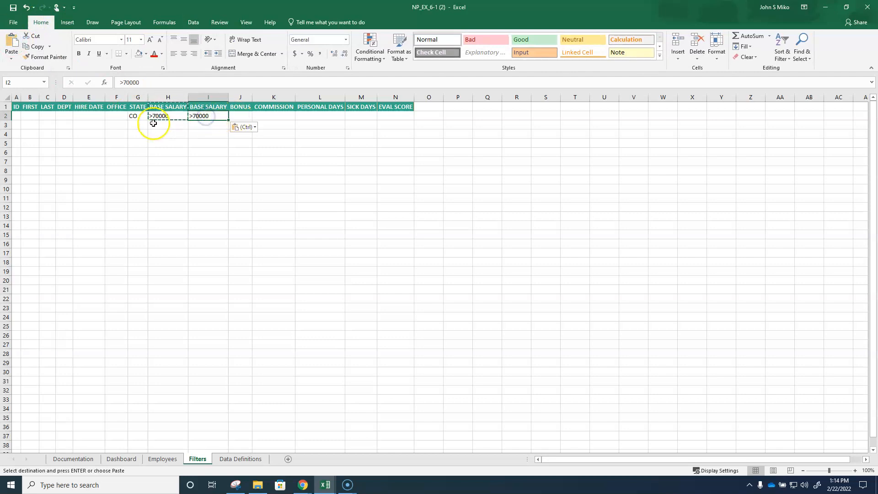
pyautogui.click(220, 117)
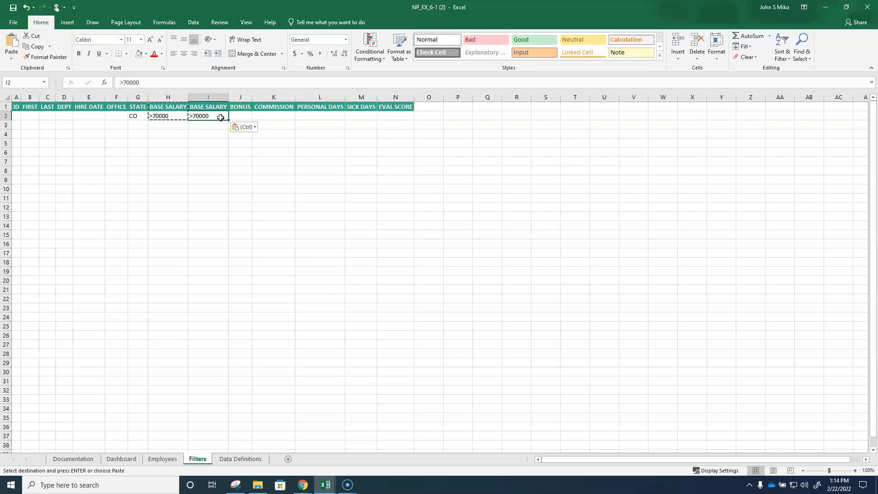
pyautogui.write('<=8')
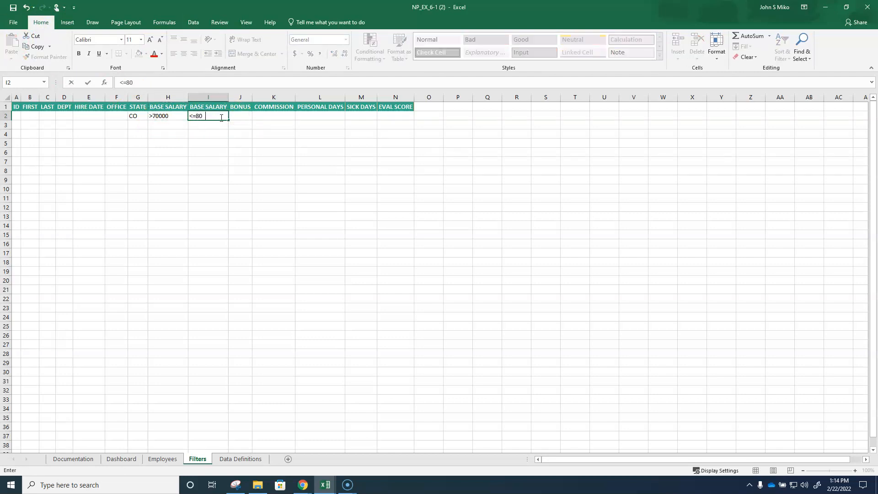
pyautogui.press('Return')
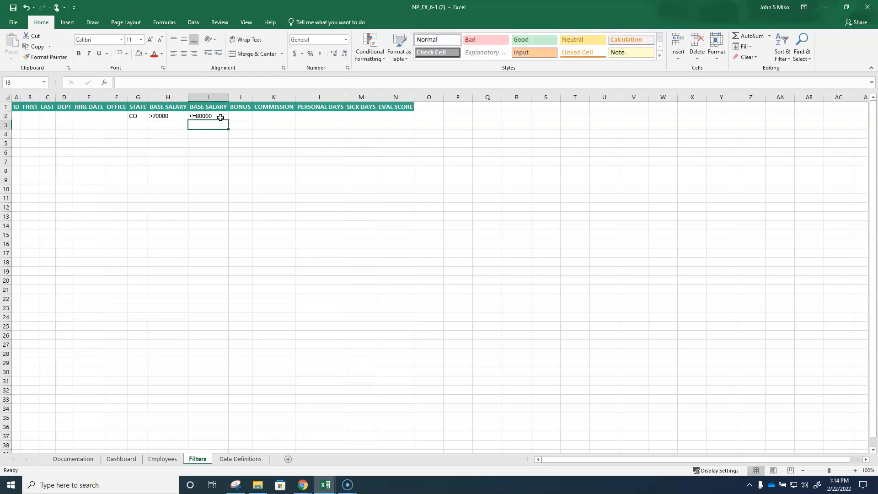
# Clear the current filter from the employee list on the Employees sheet.
pyautogui.click(178, 460)
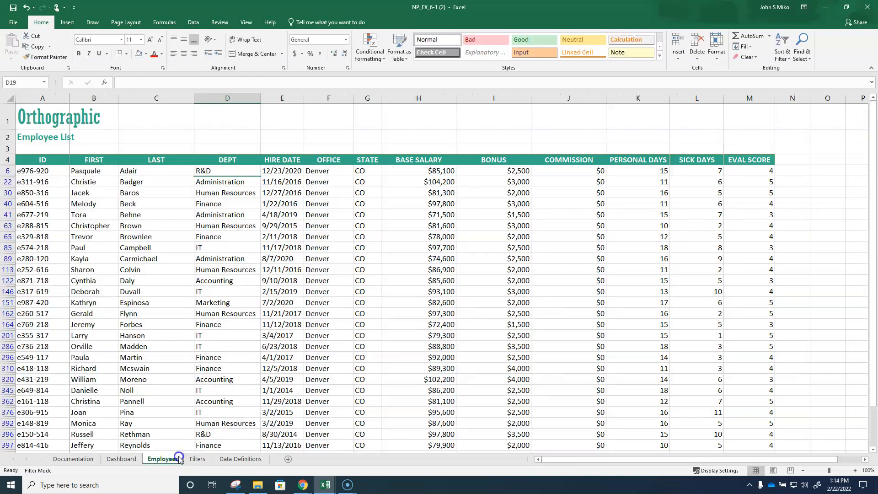
pyautogui.click(229, 303)
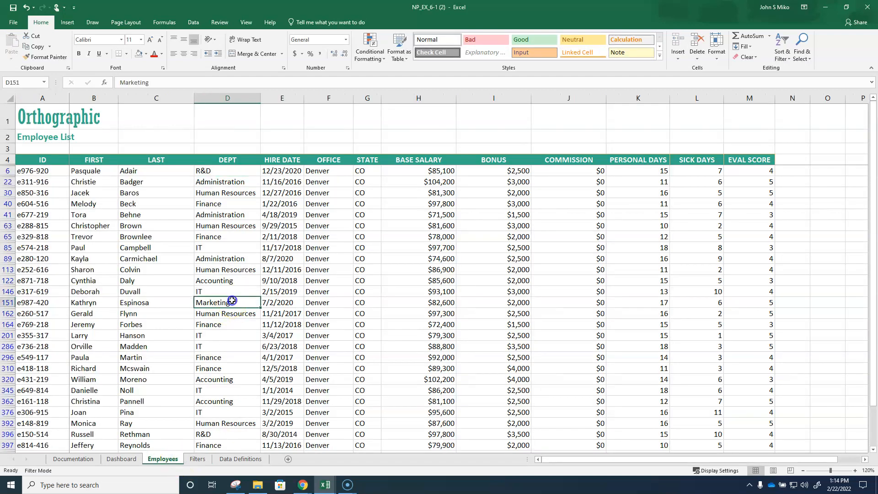
pyautogui.click(197, 23)
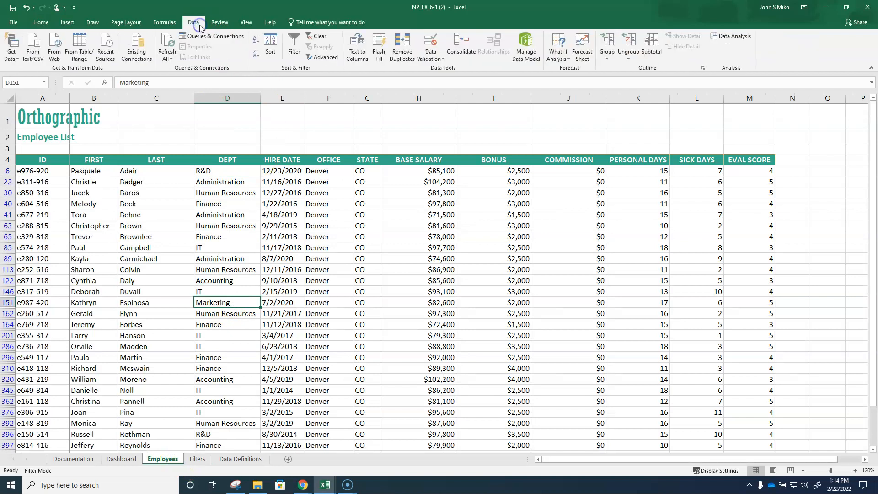
pyautogui.click(310, 37)
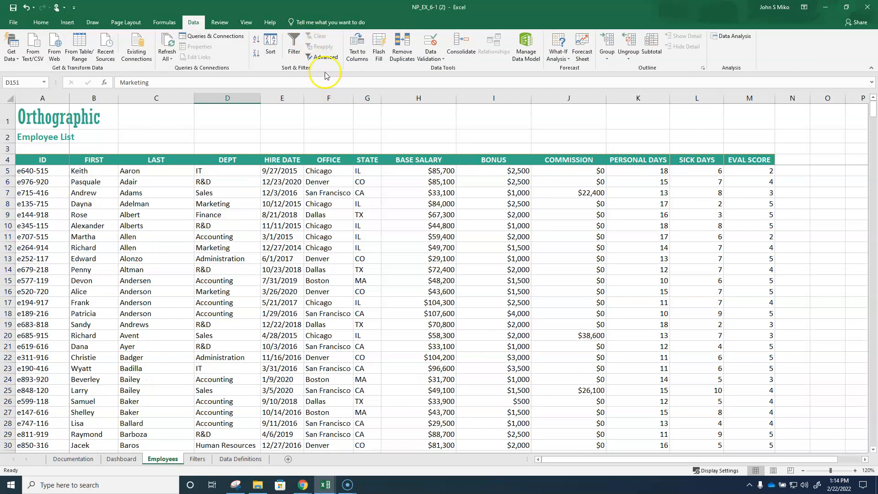
# Apply an advanced filter in place to $A$4:$M$538 with criteria range Filters!$A$1:$N$2 and review the matching records.
pyautogui.click(323, 56)
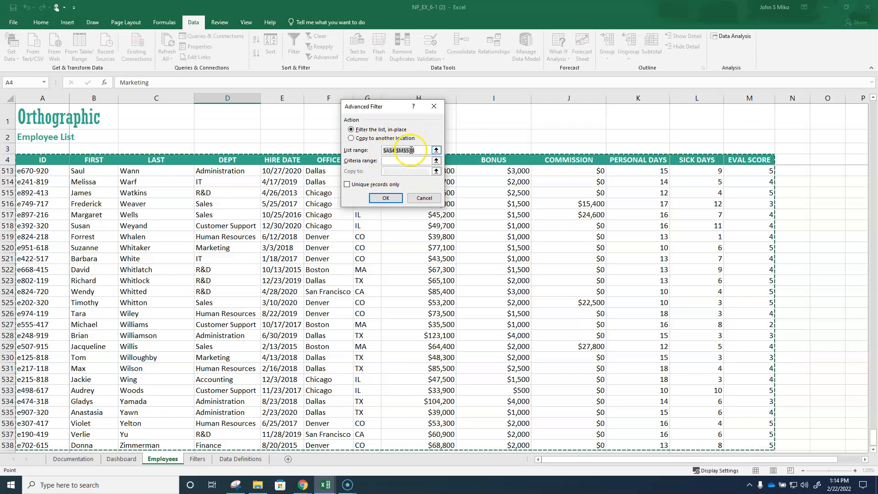
pyautogui.click(436, 160)
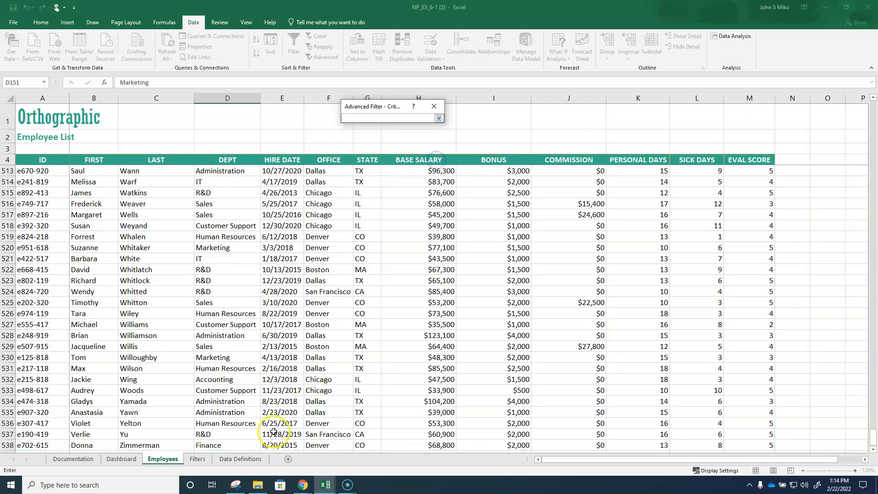
pyautogui.click(198, 459)
pyautogui.moveTo(17, 107); pyautogui.dragTo(388, 119)
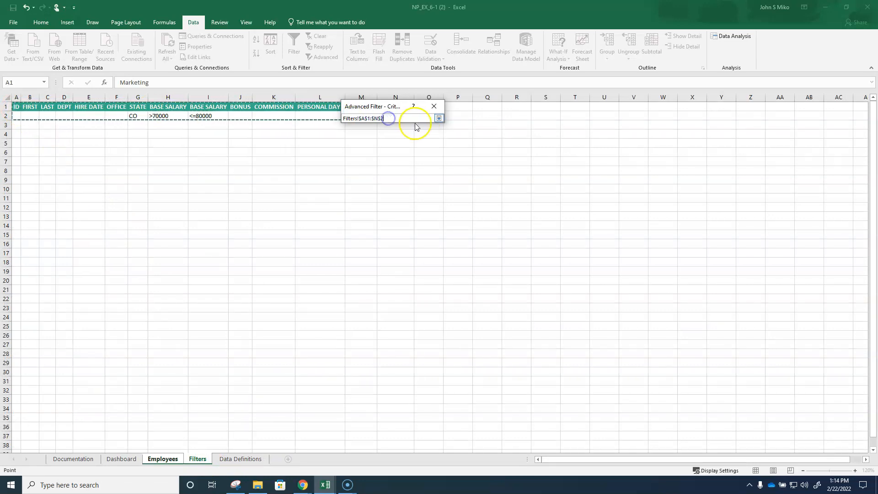
pyautogui.click(438, 118)
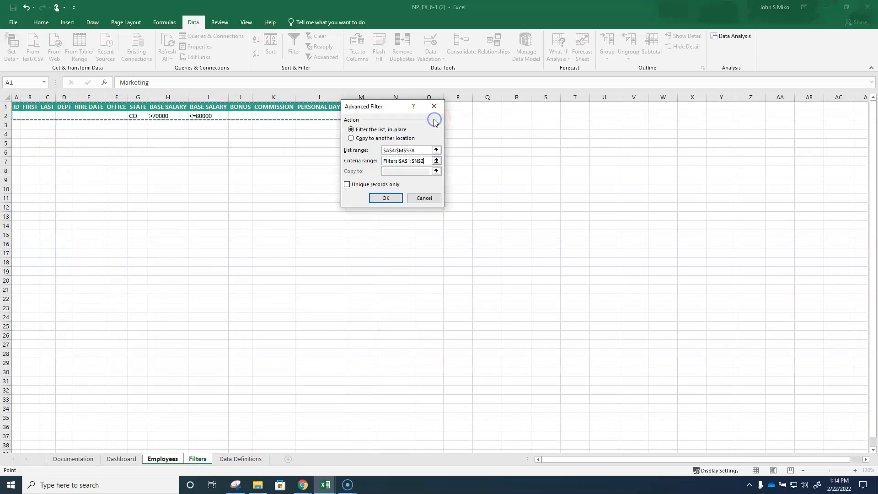
pyautogui.click(387, 199)
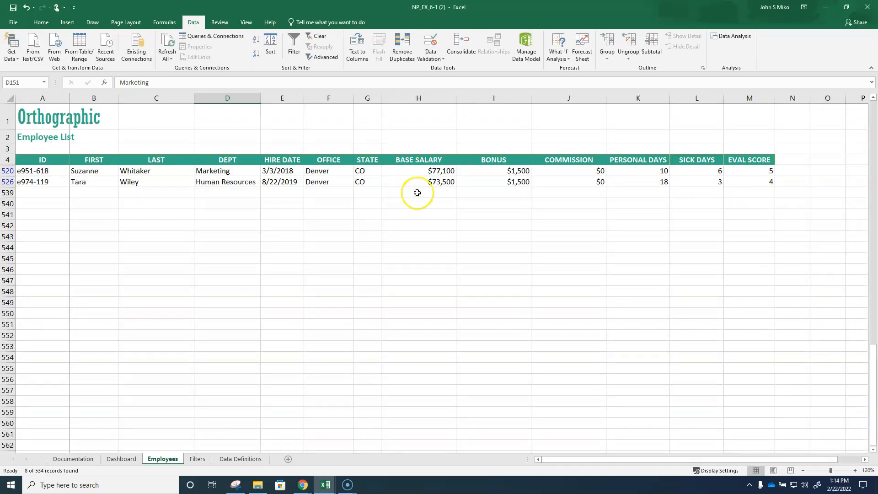
pyautogui.scroll(3, 417, 192)
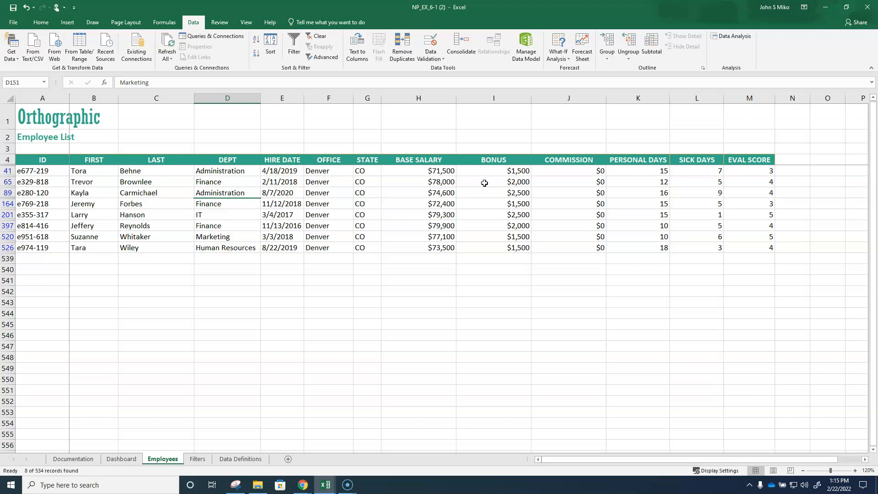
# Enter the criteria MA under STATE and Accounting under DEPT in row 3 of the Filters sheet.
pyautogui.click(198, 458)
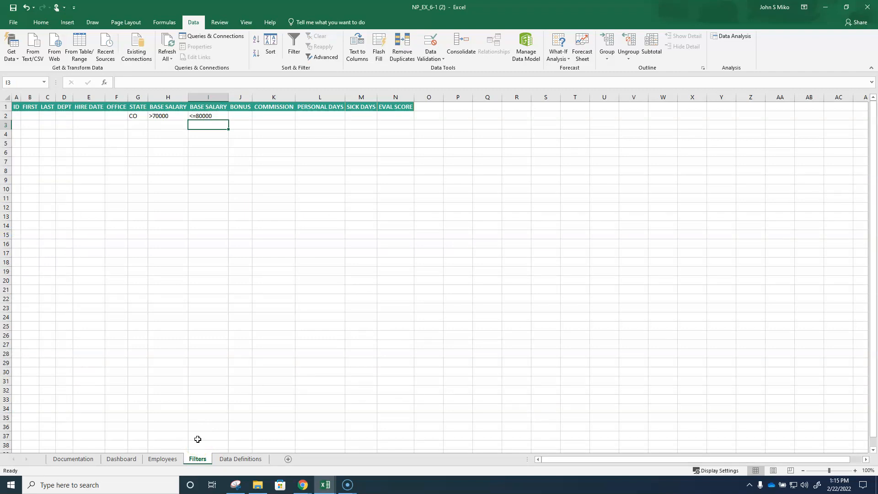
pyautogui.press('Left')
pyautogui.press('Left')
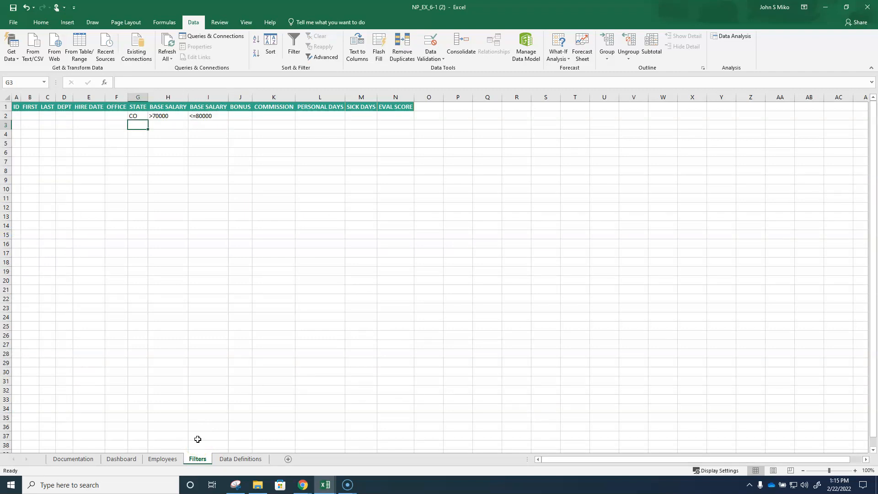
pyautogui.write('MA')
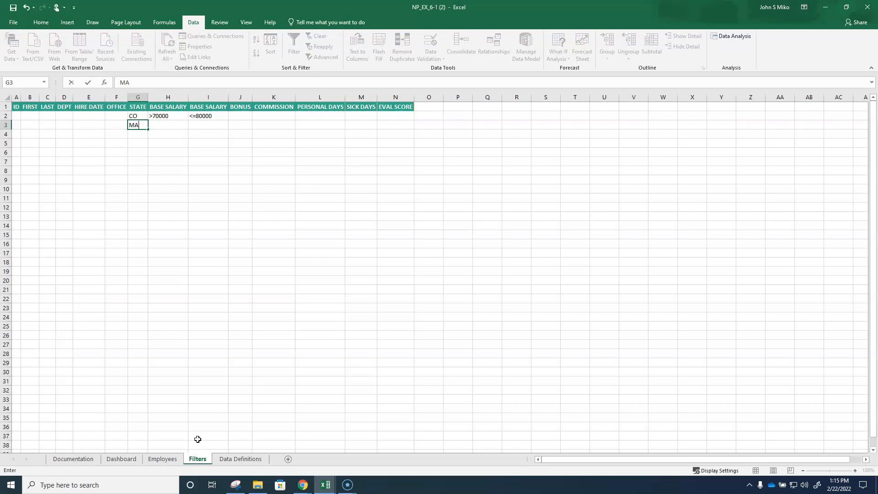
pyautogui.press('Left')
pyautogui.press('Left')
pyautogui.press('Left')
pyautogui.write('Ac')
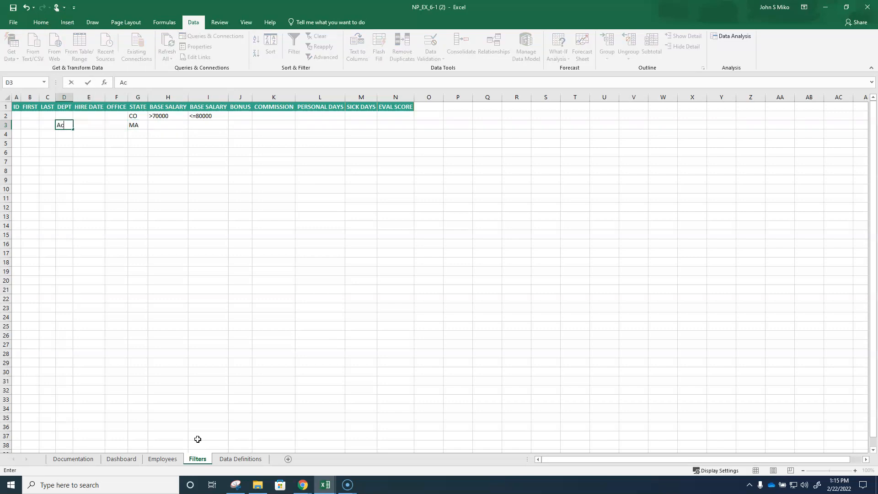
pyautogui.write('counting')
pyautogui.press('Return')
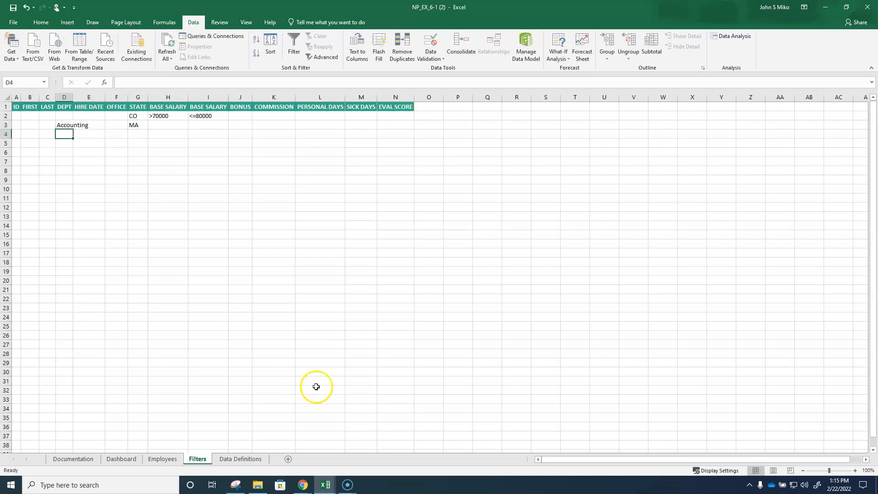
# AutoFit the criteria columns on the Filters sheet to the width of their contents.
pyautogui.moveTo(16, 92); pyautogui.dragTo(416, 98)
pyautogui.doubleClick(416, 98)
pyautogui.click(287, 253)
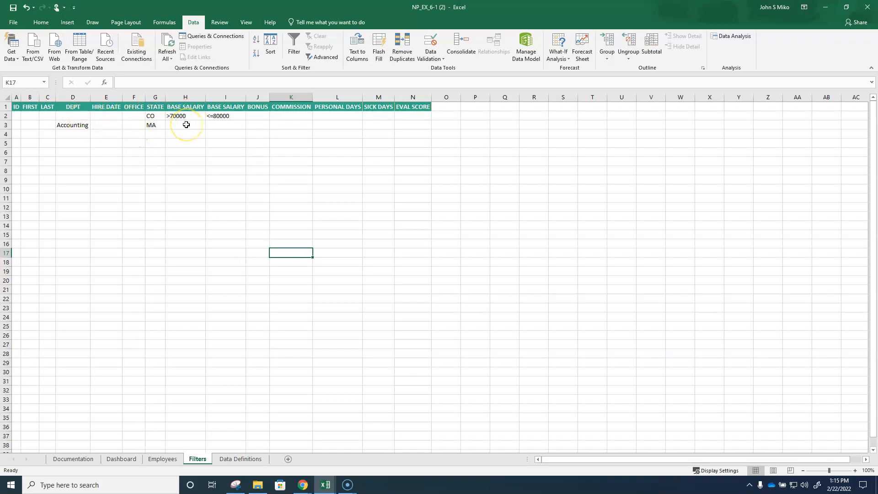
# Clear the Employees sheet's filter, apply an in-place advanced filter to $A$4:$M$538 with criteria Filters!$A$1:$N$3, and review the matching records.
pyautogui.click(163, 459)
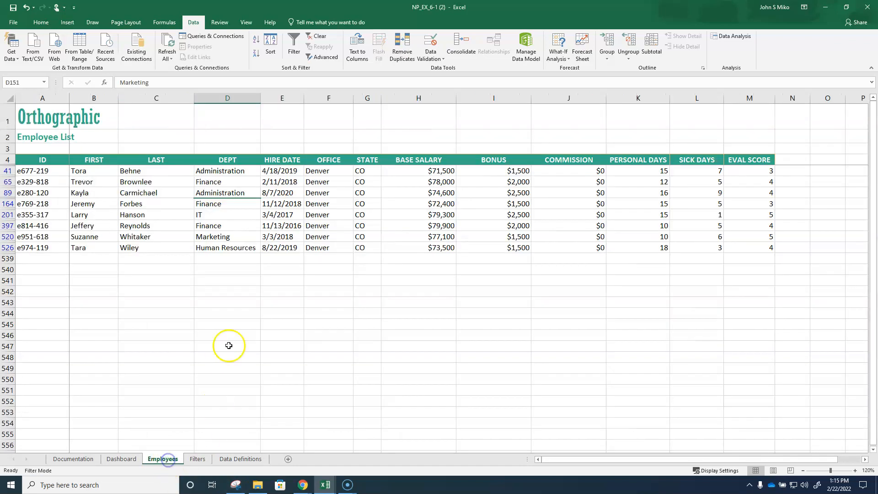
pyautogui.click(314, 36)
pyautogui.click(322, 56)
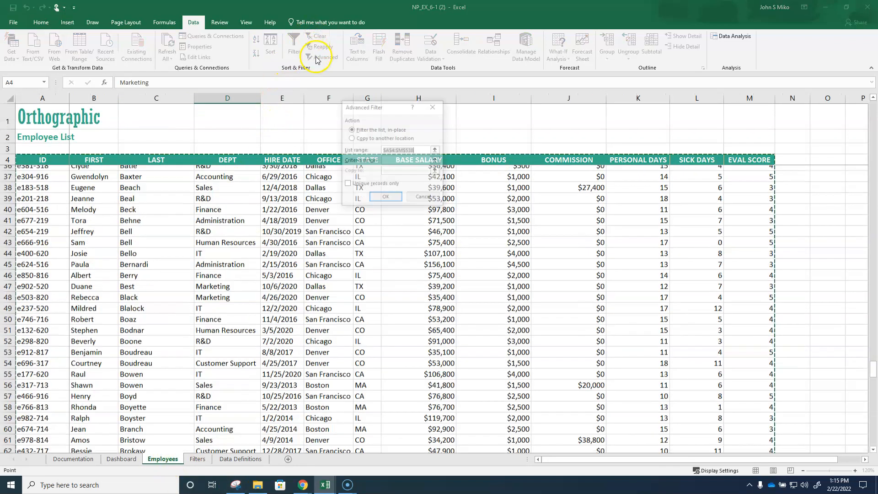
pyautogui.click(384, 150)
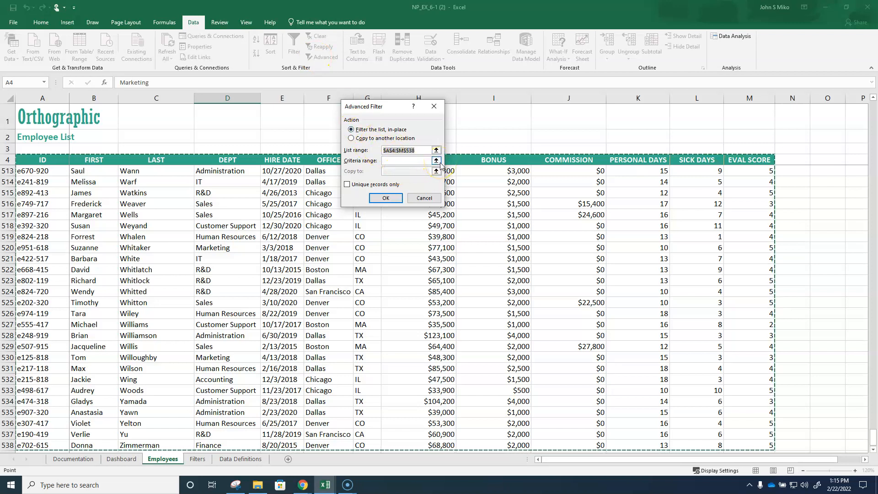
pyautogui.click(436, 161)
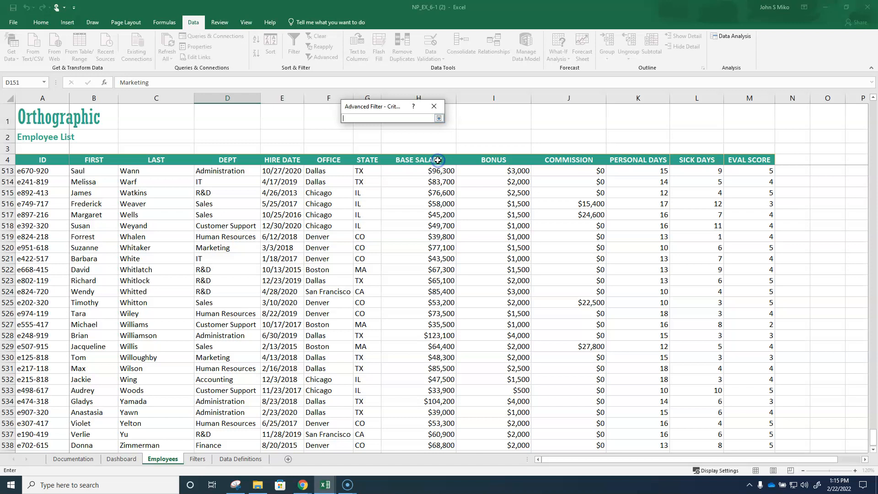
pyautogui.click(193, 464)
pyautogui.moveTo(18, 107); pyautogui.dragTo(430, 124)
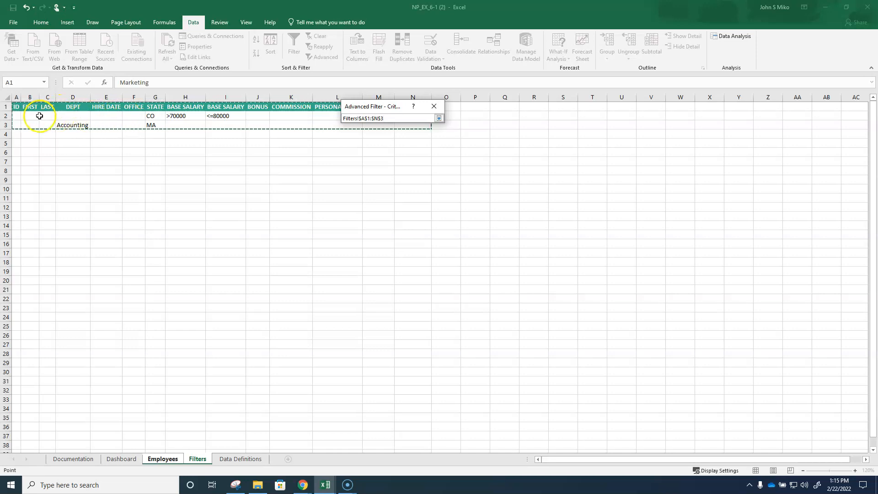
pyautogui.click(438, 118)
pyautogui.click(386, 198)
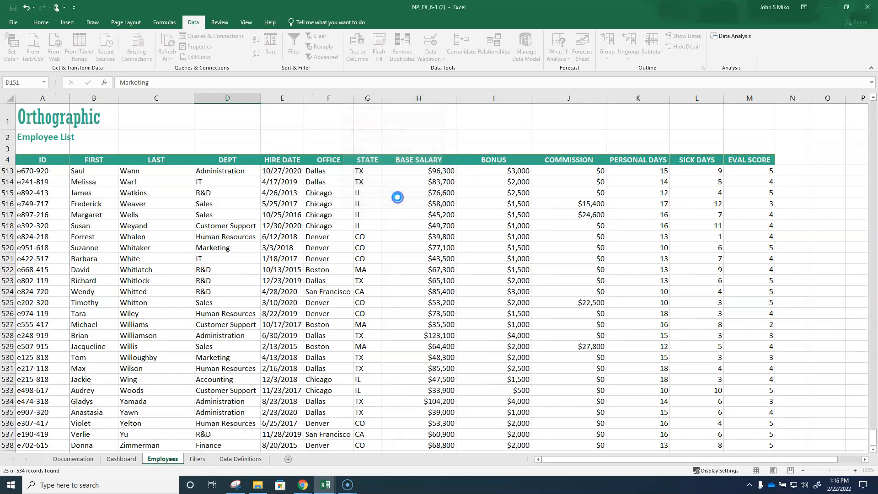
pyautogui.scroll(3, 326, 254)
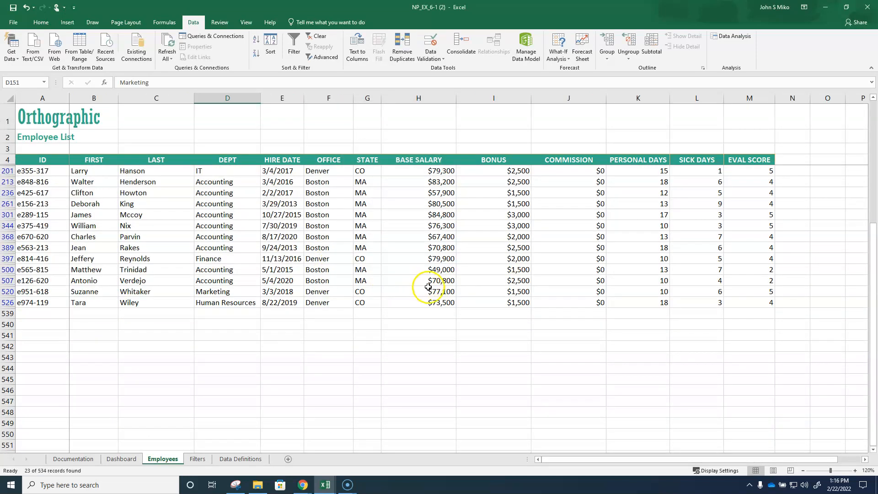
pyautogui.scroll(1, 372, 210)
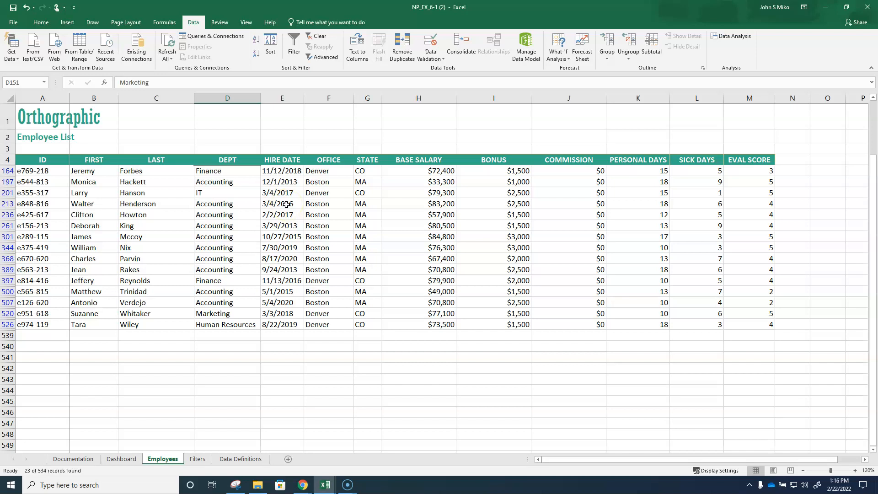
pyautogui.scroll(1, 286, 205)
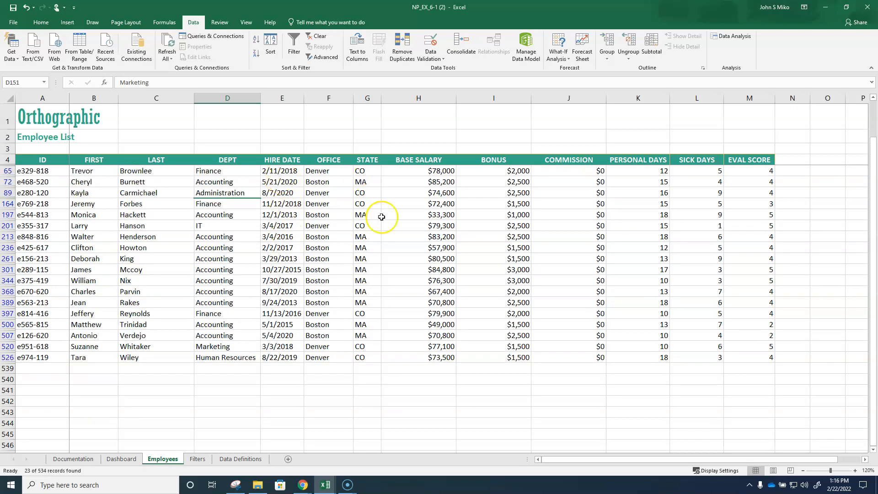
pyautogui.scroll(2, 378, 215)
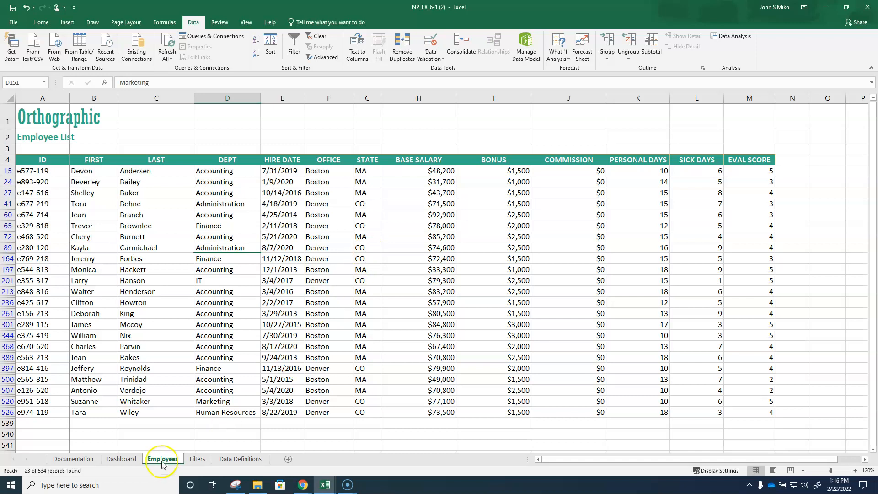
# Enter the criterion >=01/01/2020 under HIRE DATE in row 4 of the Filters sheet and AutoFit that column.
pyautogui.click(196, 458)
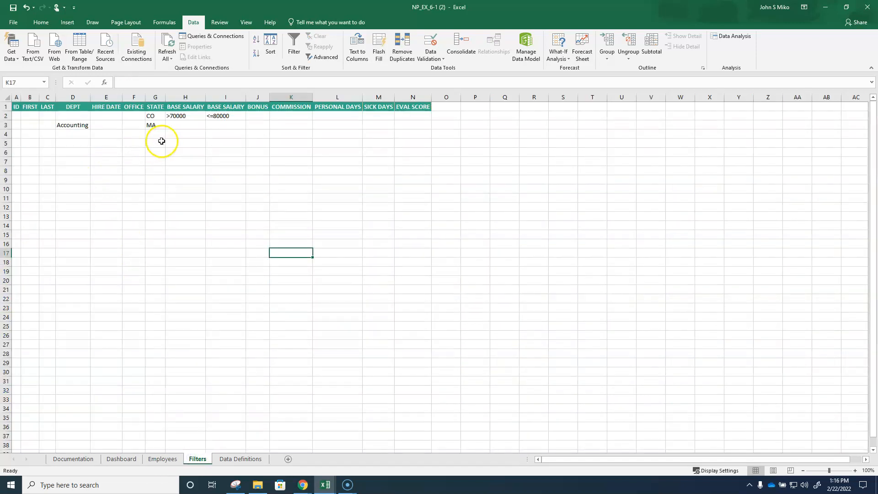
pyautogui.click(109, 133)
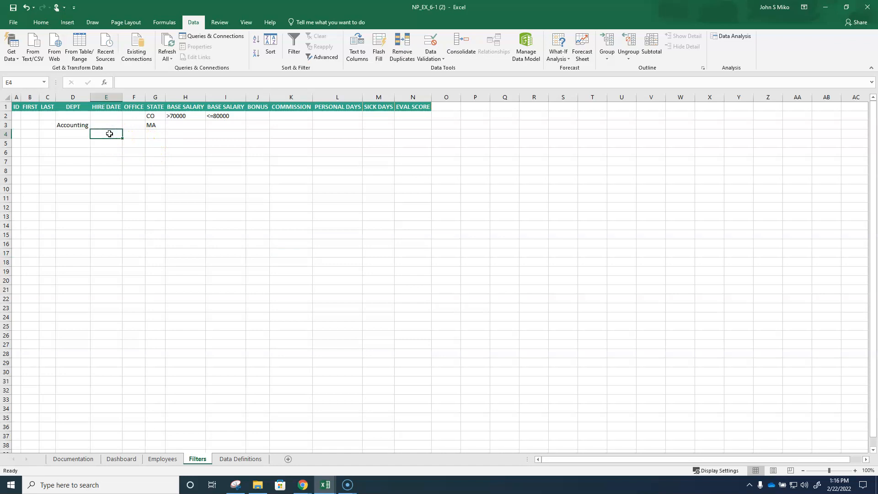
pyautogui.write('>=01/01/2020')
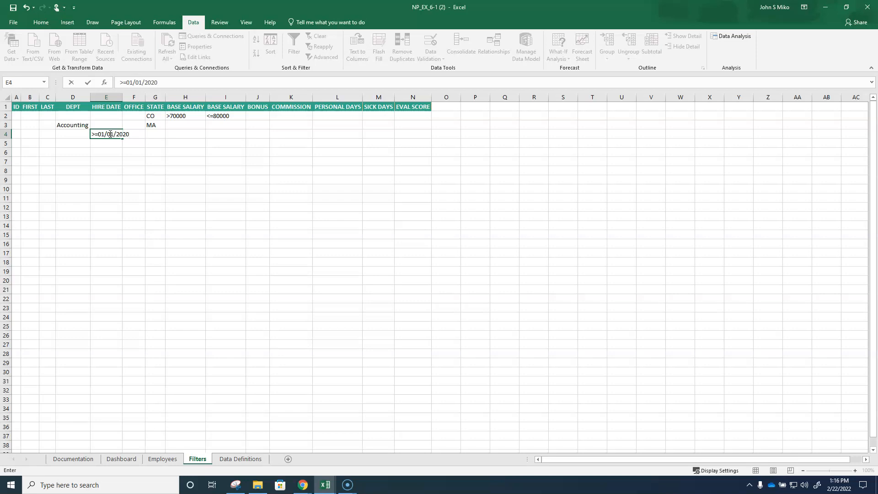
pyautogui.press('Return')
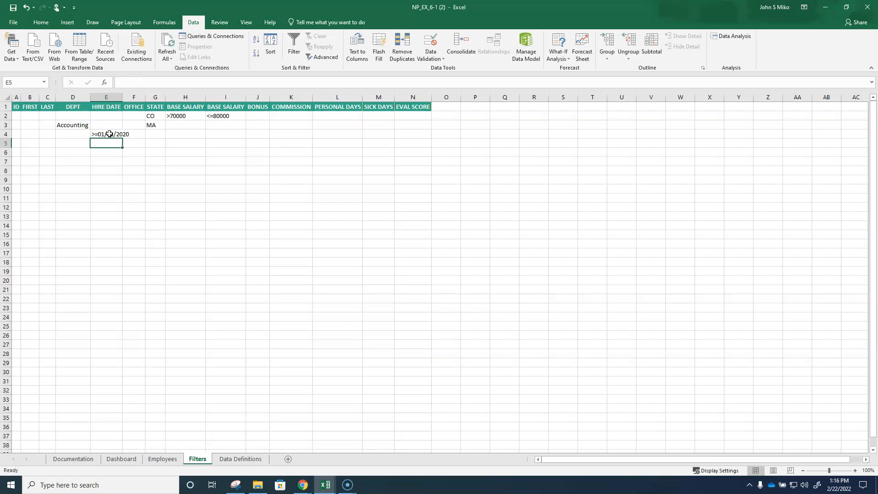
pyautogui.doubleClick(122, 97)
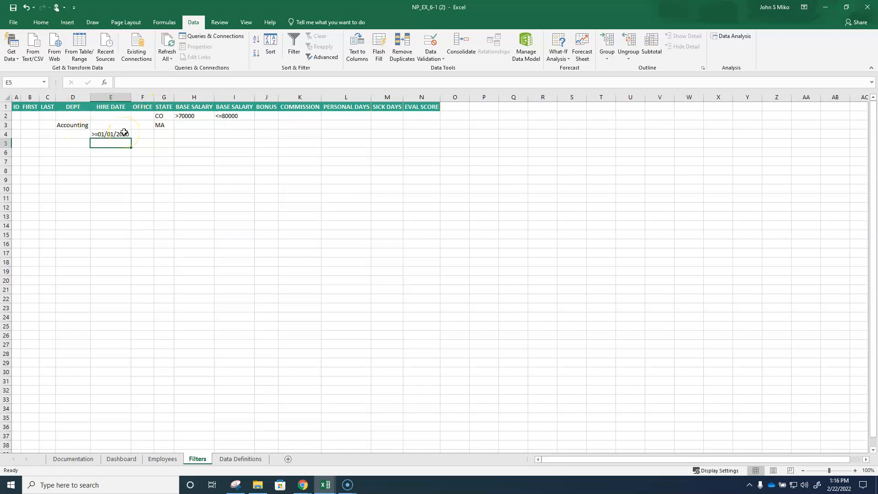
# Return to the Employees sheet and clear the advanced filter from the employee list.
pyautogui.click(162, 458)
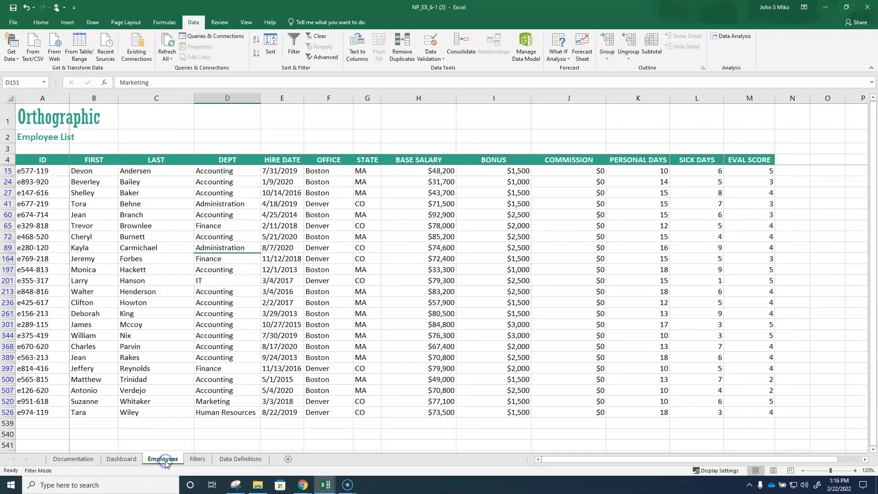
pyautogui.click(319, 59)
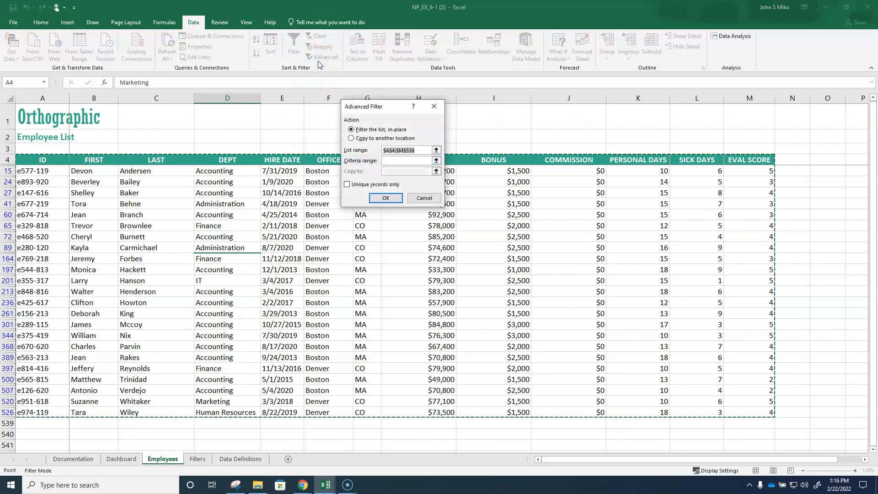
pyautogui.click(421, 198)
pyautogui.click(317, 36)
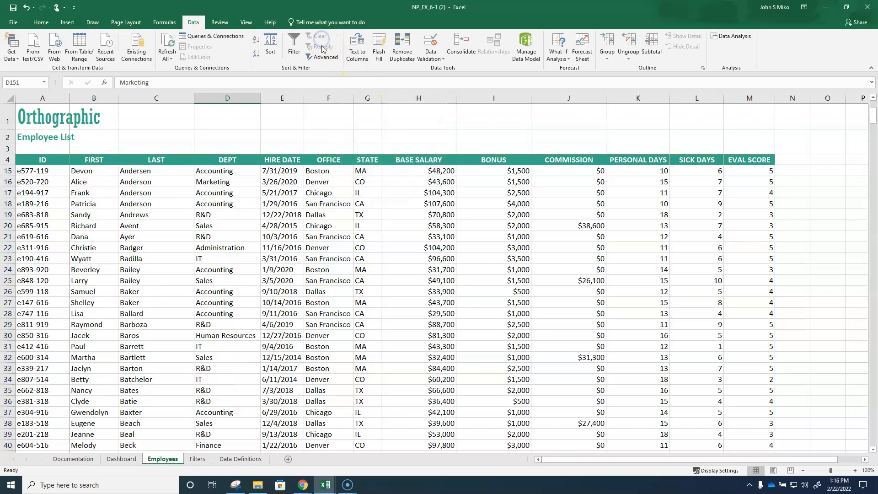
# Apply an advanced filter in place to $A$4:$M$538 with criteria range Filters!$A$1:$N$4 and review the matching records.
pyautogui.click(315, 57)
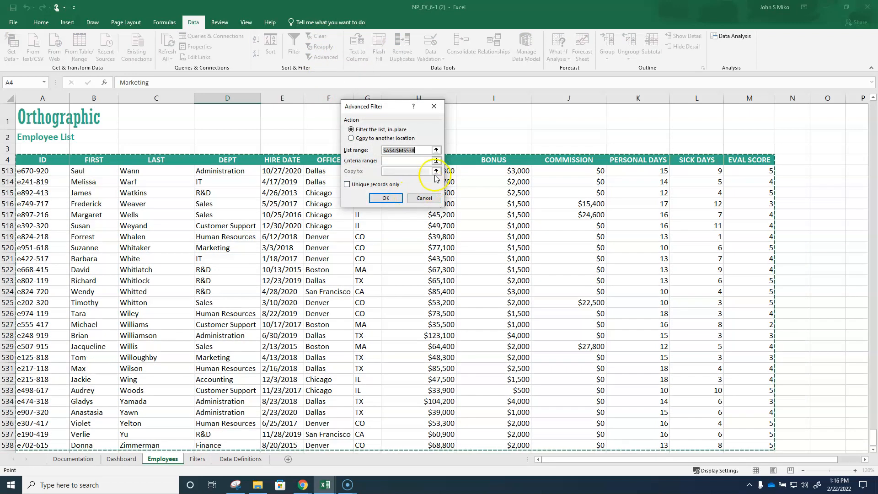
pyautogui.click(437, 161)
pyautogui.click(198, 459)
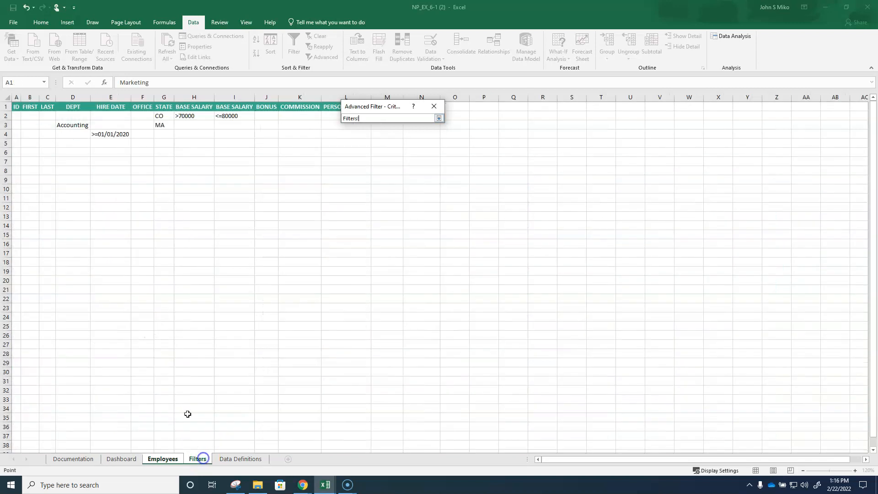
pyautogui.moveTo(22, 106); pyautogui.dragTo(410, 133)
pyautogui.click(438, 118)
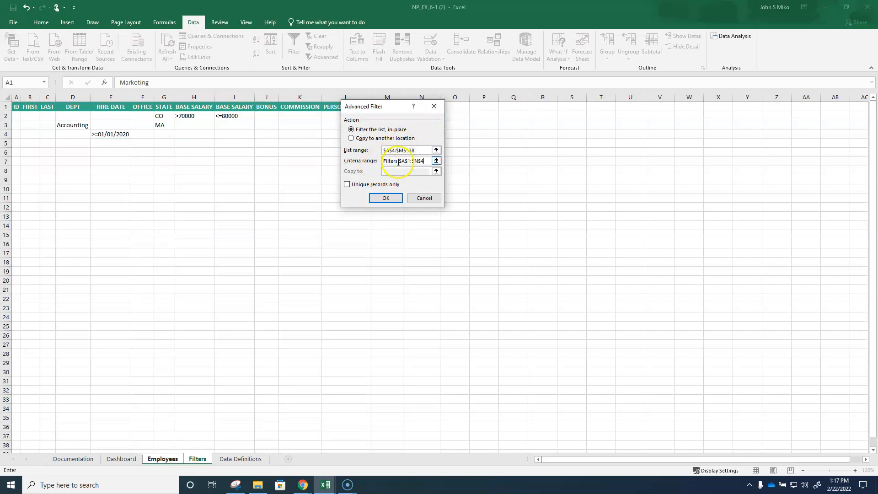
pyautogui.click(383, 200)
pyautogui.scroll(10, 320, 205)
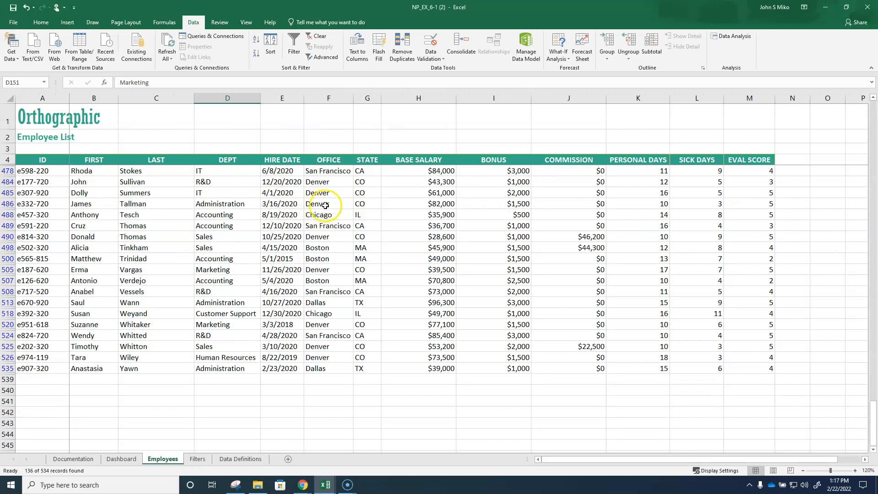
pyautogui.scroll(9, 374, 227)
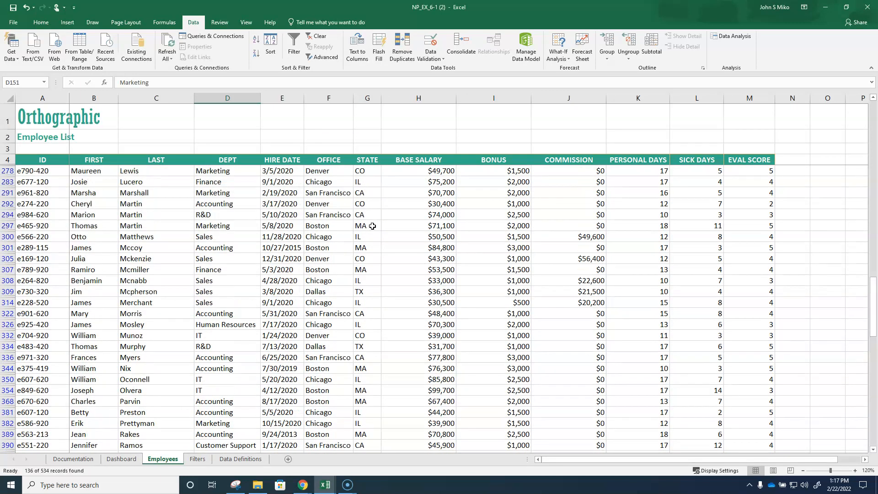
pyautogui.scroll(7, 297, 215)
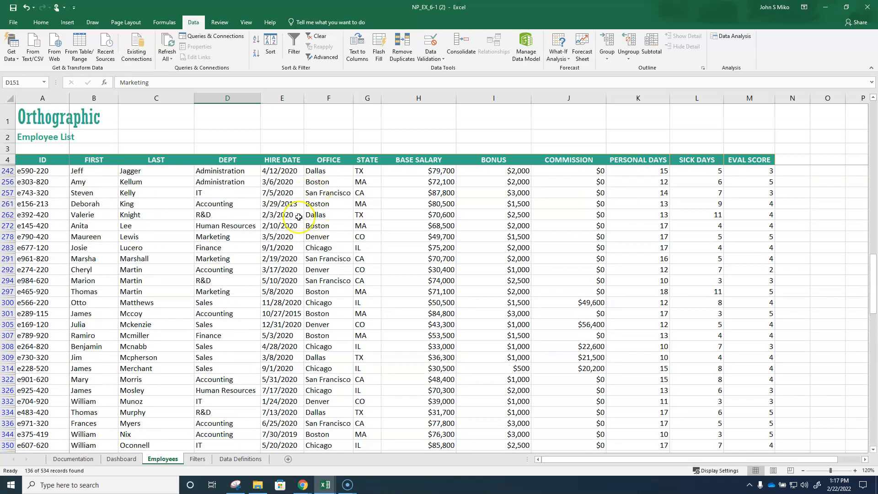
pyautogui.scroll(1, 291, 216)
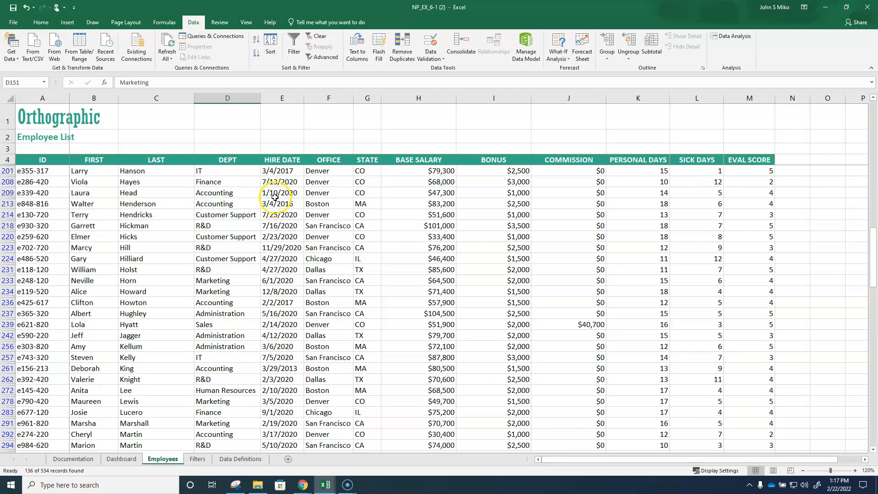
pyautogui.scroll(6, 275, 195)
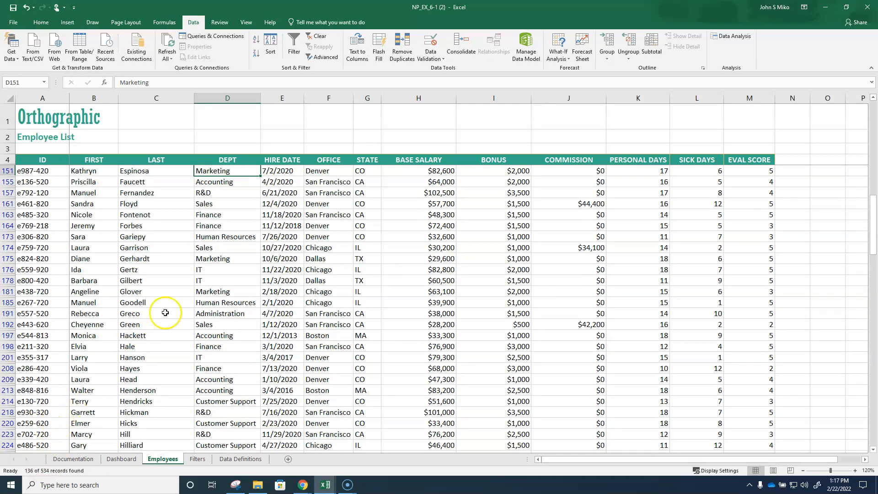
# Clear the employee list's filter and set up a new advanced filter on $A$4:$M$538 with criteria range Filters!$A$1:$N$4.
pyautogui.click(317, 36)
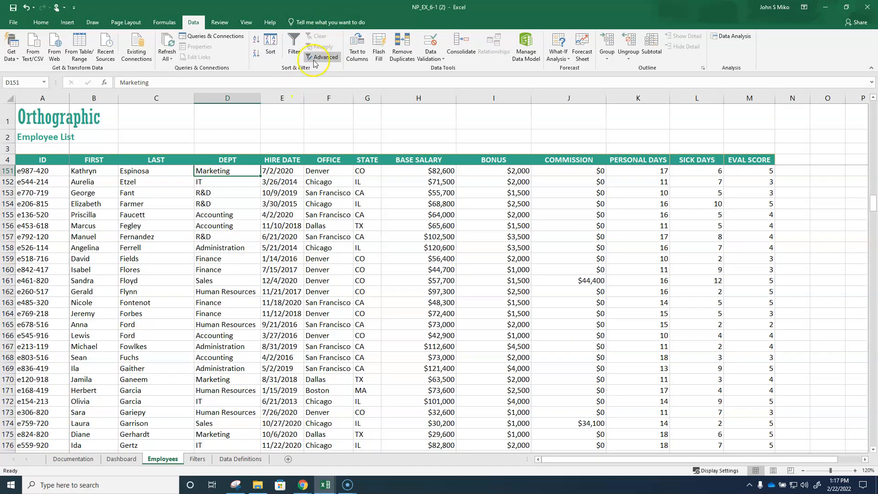
pyautogui.click(322, 60)
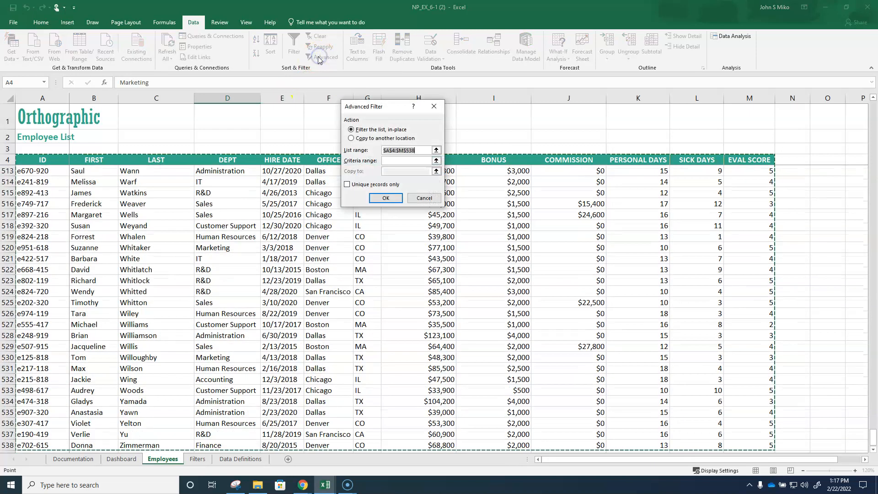
pyautogui.click(435, 160)
pyautogui.click(197, 459)
pyautogui.click(22, 106)
pyautogui.moveTo(21, 106); pyautogui.dragTo(413, 134)
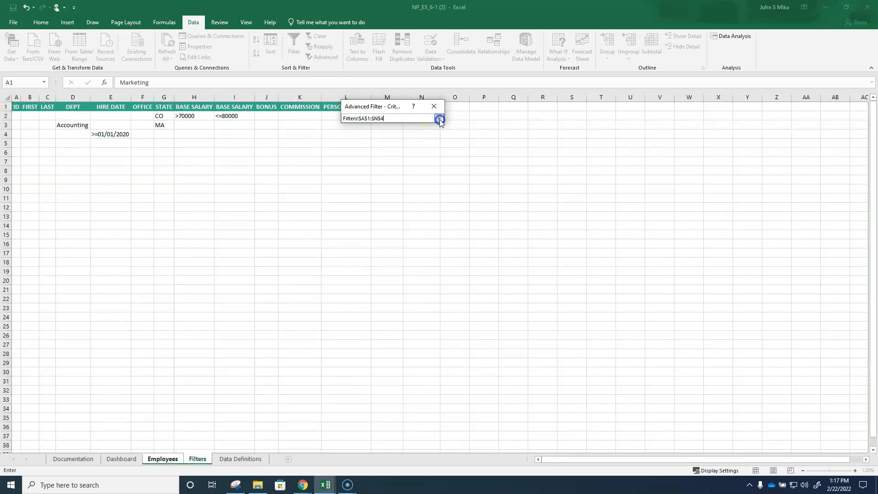
pyautogui.click(439, 118)
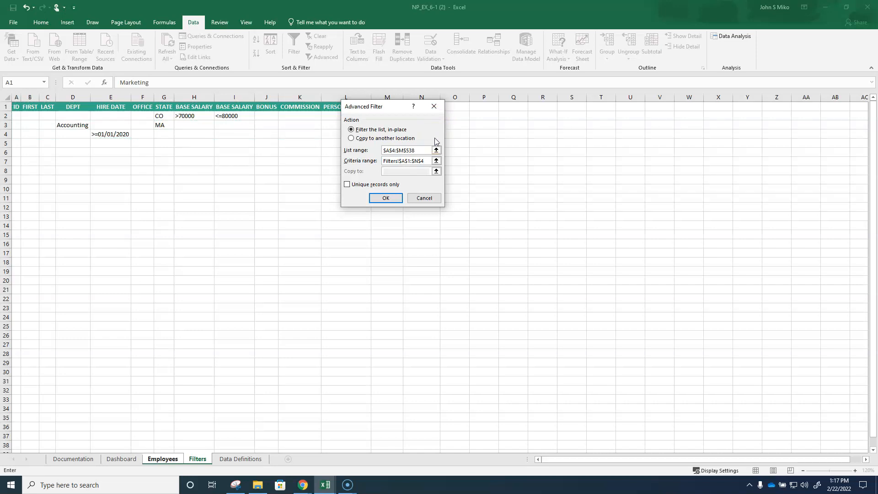
# Set the advanced filter to copy its results to another location, Employees!$O$4, and run it.
pyautogui.click(351, 139)
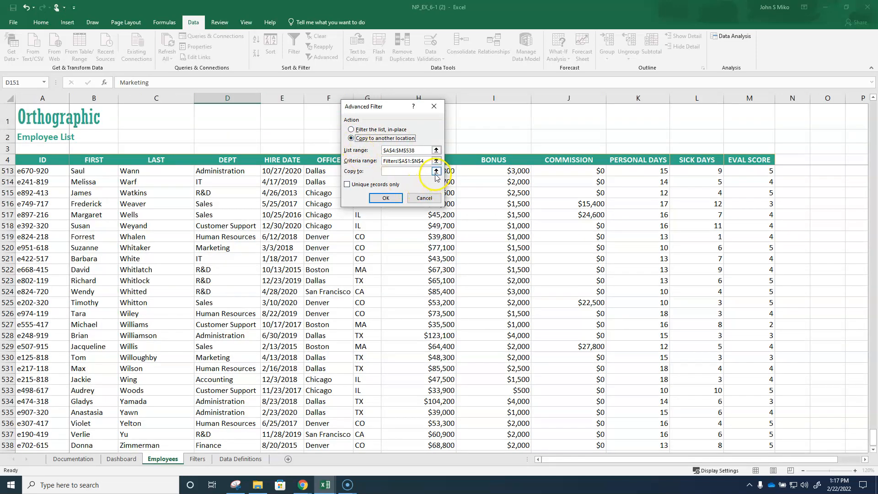
pyautogui.click(436, 172)
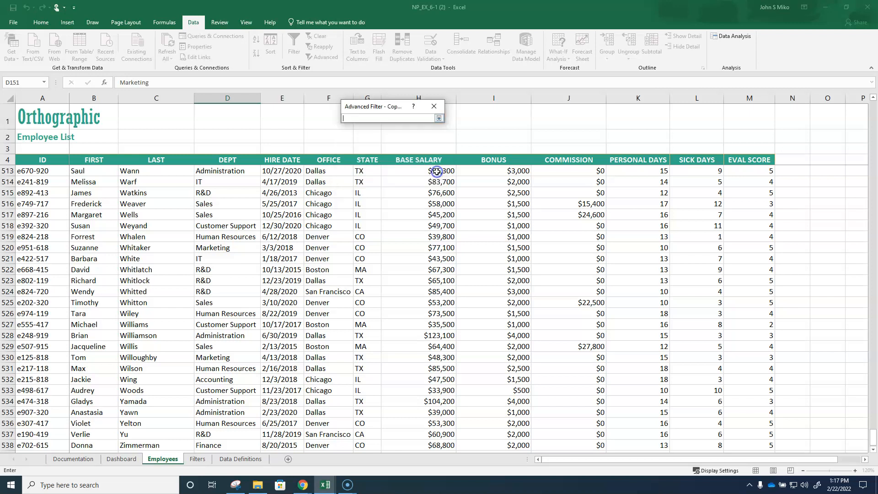
pyautogui.click(826, 159)
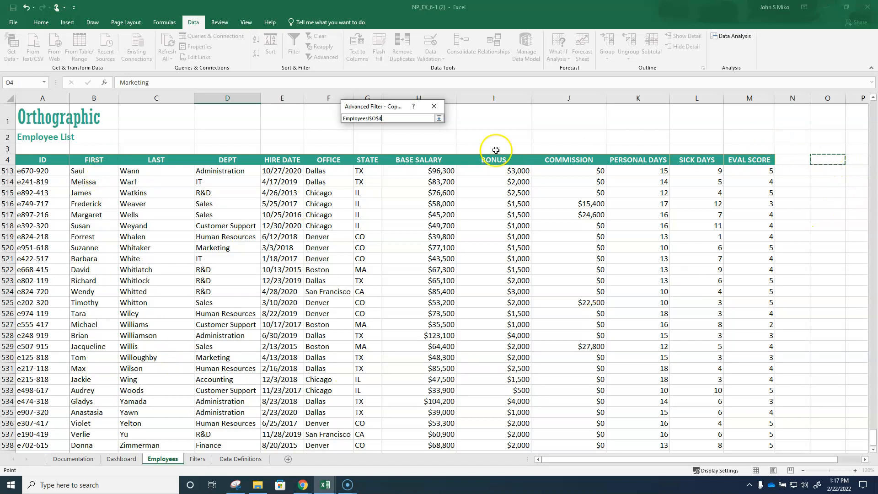
pyautogui.click(439, 118)
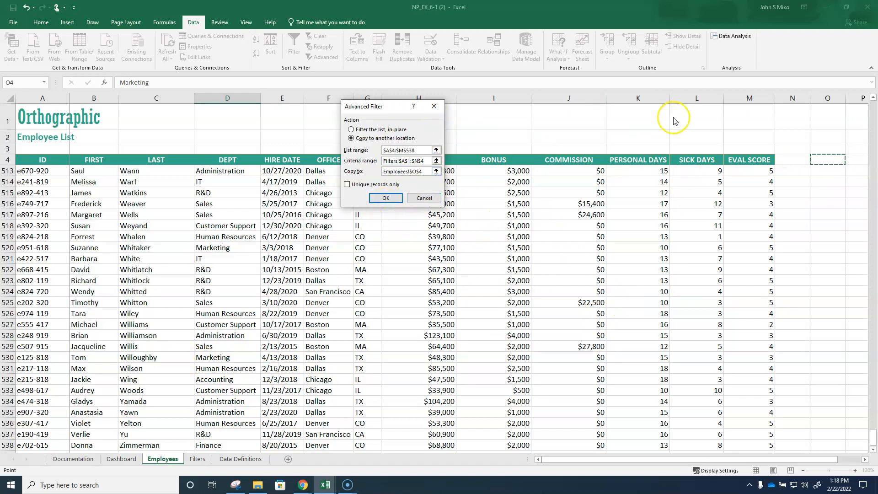
pyautogui.click(390, 201)
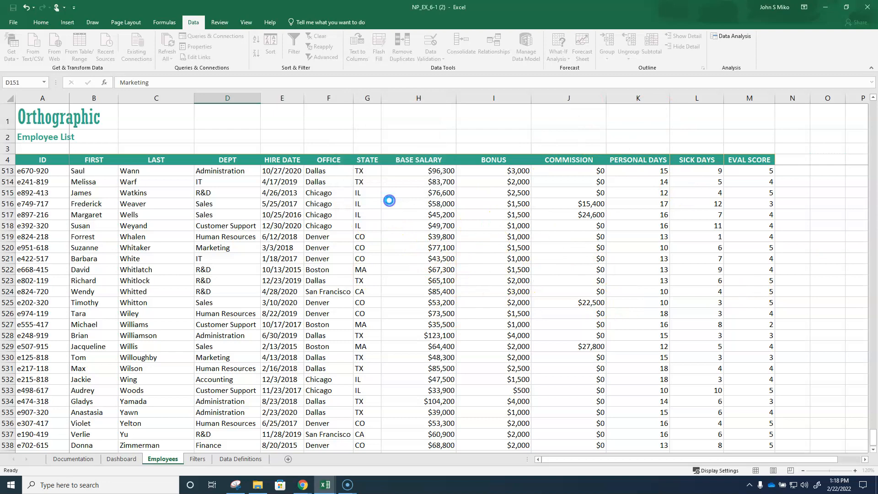
# AutoFit columns O through AA so the copied filter results on the Employees sheet display their full contents.
pyautogui.scroll(2, 384, 235)
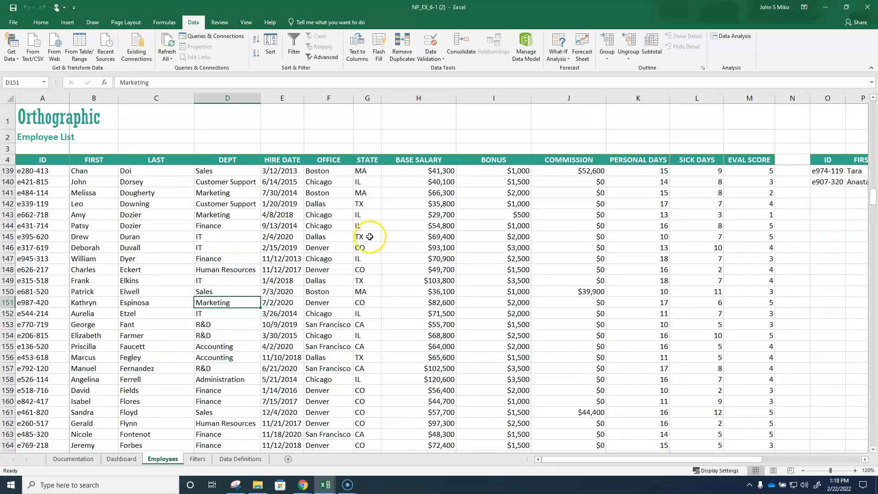
pyautogui.scroll(-20, 192, 280)
pyautogui.scroll(-12, 205, 281)
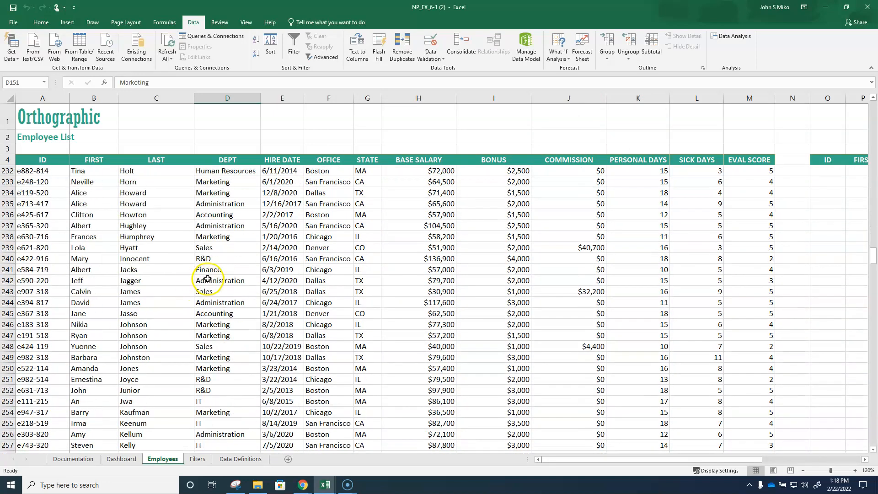
pyautogui.scroll(4, 329, 293)
pyautogui.moveTo(873, 267); pyautogui.dragTo(875, 133)
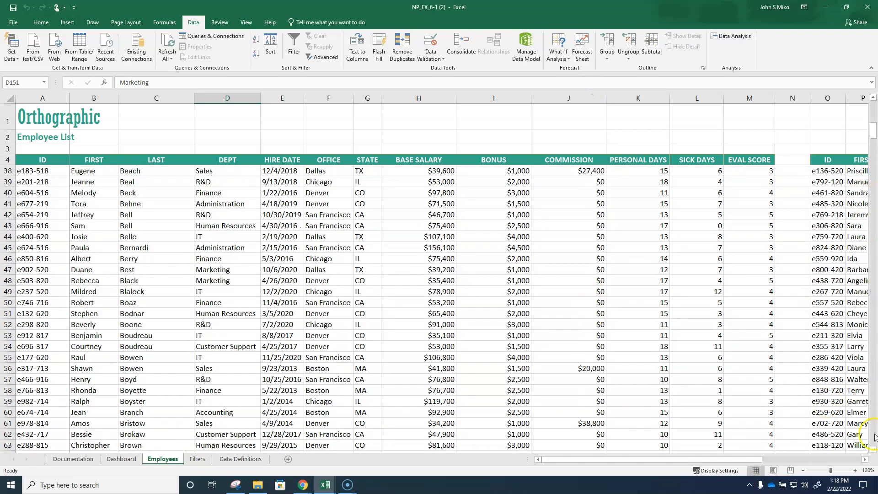
pyautogui.click(864, 459)
pyautogui.click(864, 459)
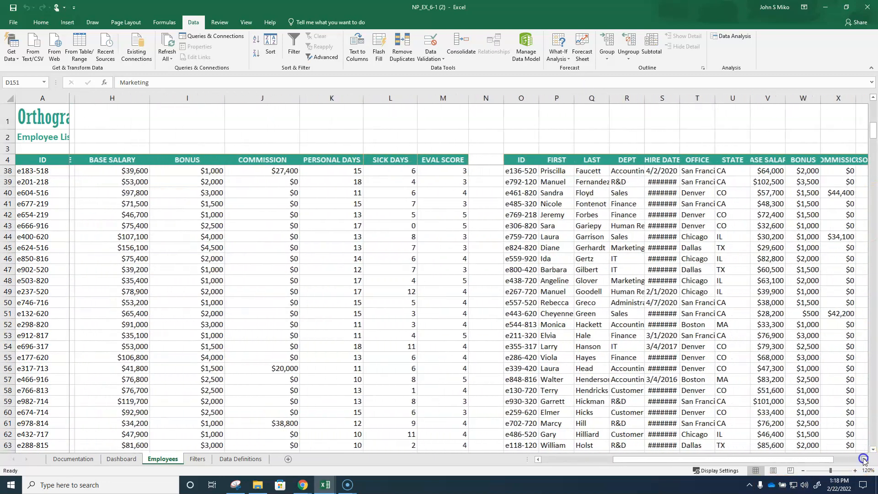
pyautogui.click(864, 460)
pyautogui.click(431, 291)
pyautogui.moveTo(291, 98); pyautogui.dragTo(711, 94)
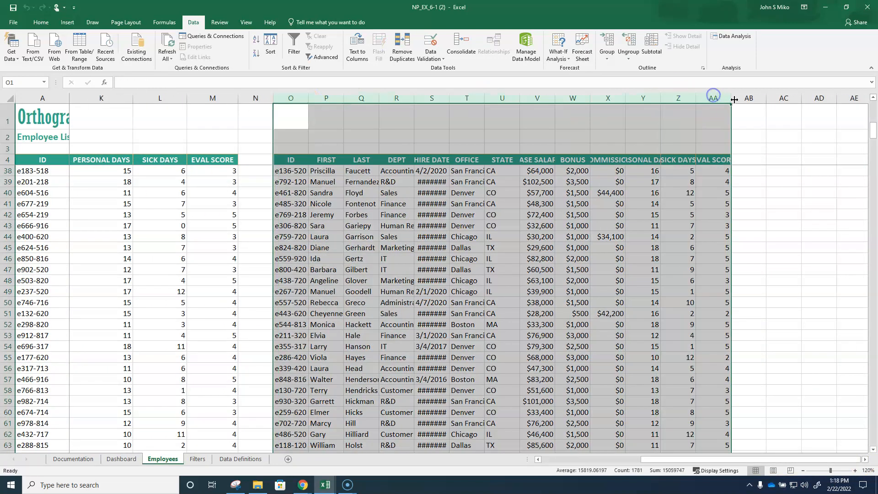
pyautogui.doubleClick(731, 98)
pyautogui.click(601, 259)
# Examine the copied records in columns O to AA, checking the hire dates against the office and base salary values.
pyautogui.click(534, 238)
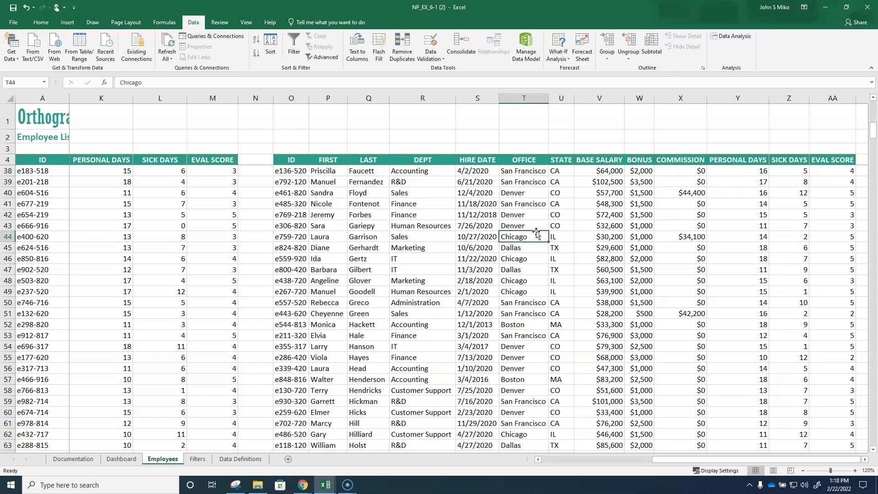
pyautogui.press('Up')
pyautogui.press('Up')
pyautogui.press('Right')
pyautogui.press('Right')
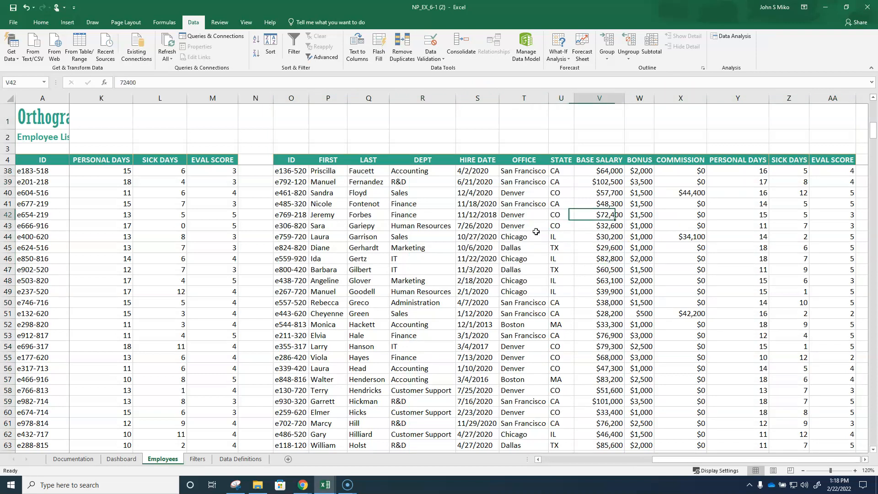
pyautogui.press('Left')
pyautogui.press('Left')
pyautogui.press('Left')
pyautogui.press('Down')
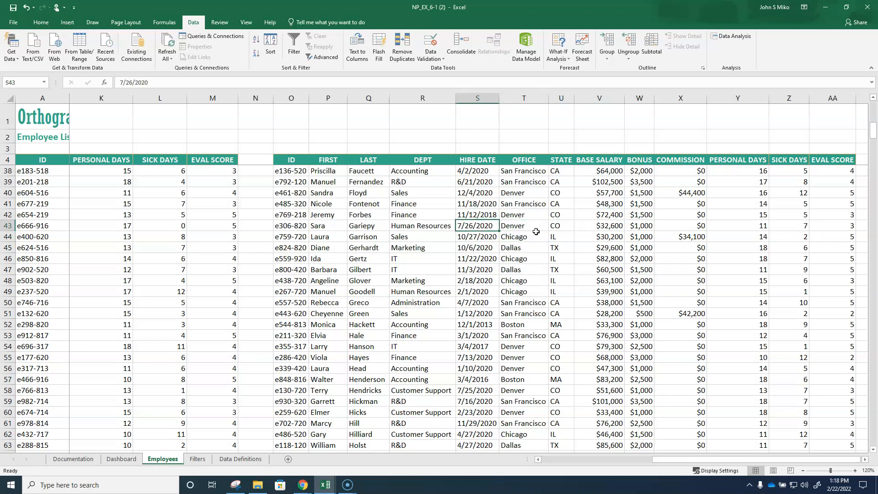
pyautogui.press('Down')
pyautogui.press('Down')
pyautogui.press('Down')
pyautogui.press('Down')
pyautogui.press('Down')
pyautogui.press('Down')
pyautogui.press('Down')
pyautogui.press('Down')
pyautogui.press('Down')
pyautogui.press('Down')
pyautogui.press('Down')
pyautogui.press('Down')
pyautogui.press('Down')
pyautogui.press('Down')
pyautogui.press('Down')
pyautogui.press('Down')
pyautogui.press('Down')
pyautogui.press('Down')
pyautogui.press('Down')
pyautogui.press('Down')
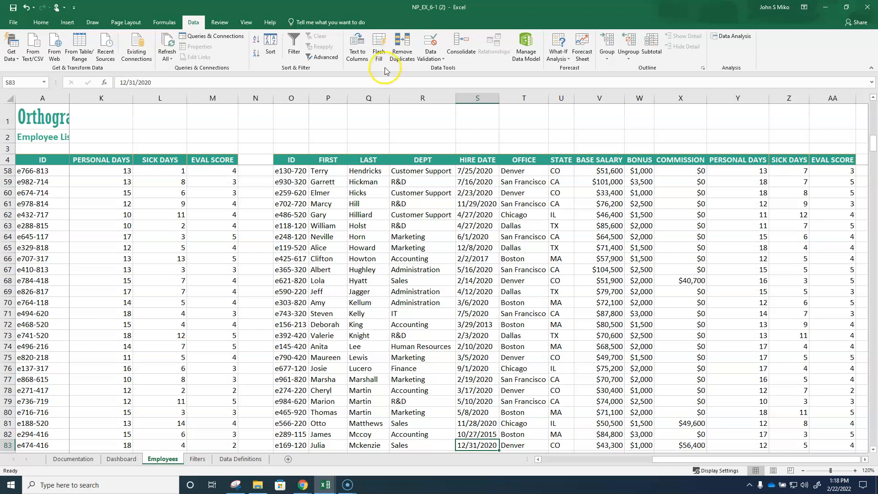
# Delete the columns holding the copied filter results, starting at column O, and select a cell in the original employee list.
pyautogui.moveTo(293, 97); pyautogui.dragTo(425, 76)
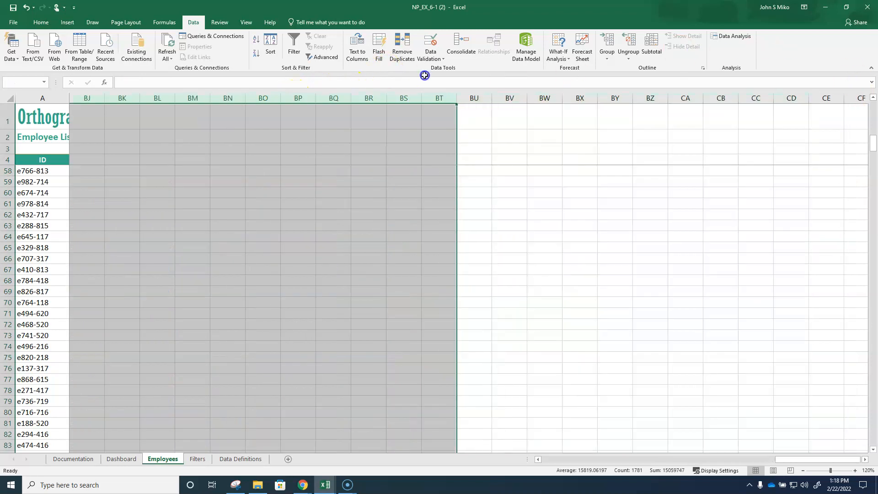
pyautogui.rightClick(433, 94)
pyautogui.click(471, 170)
pyautogui.click(441, 181)
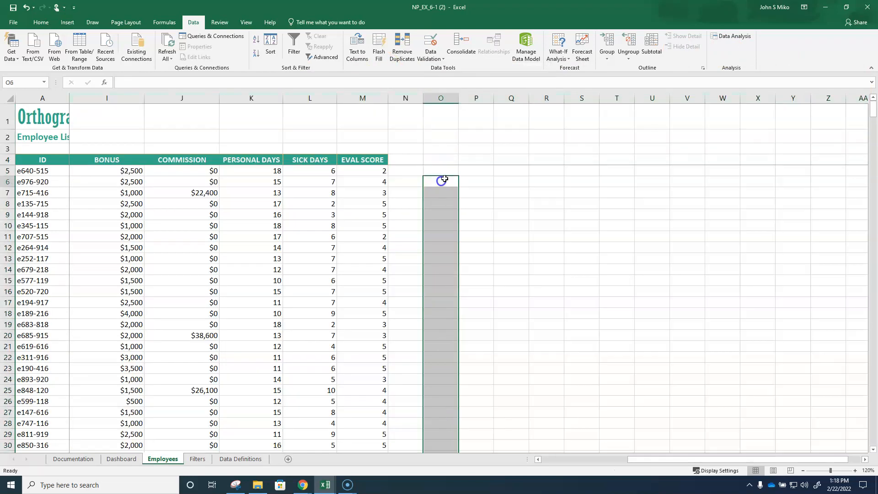
pyautogui.moveTo(664, 461); pyautogui.dragTo(476, 456)
pyautogui.click(322, 302)
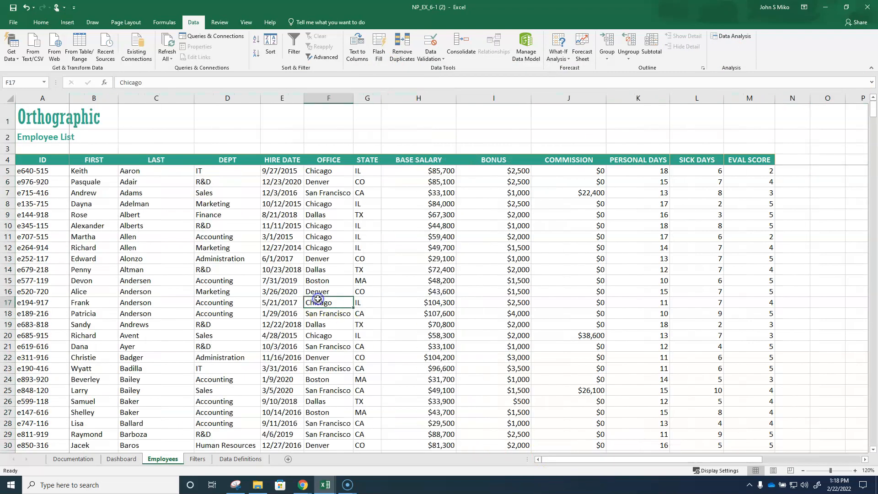